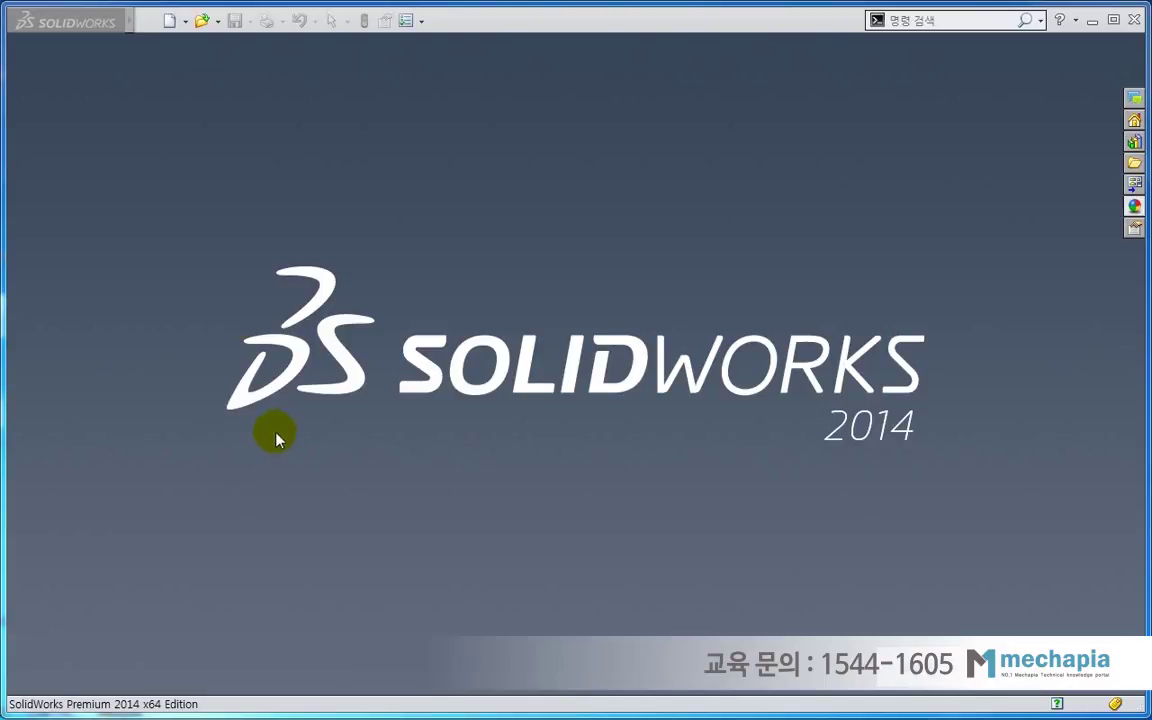
# - Create a new part document and start a sketch on the Front Plane (정면)
pyautogui.click(170, 22)
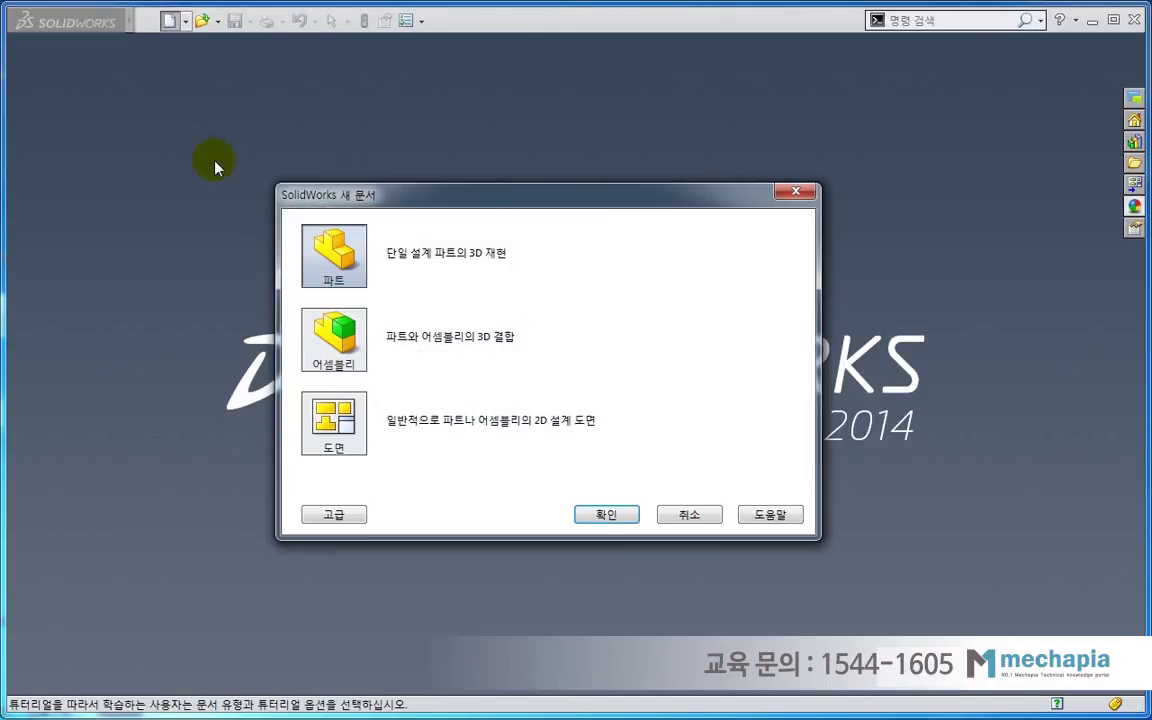
pyautogui.click(606, 514)
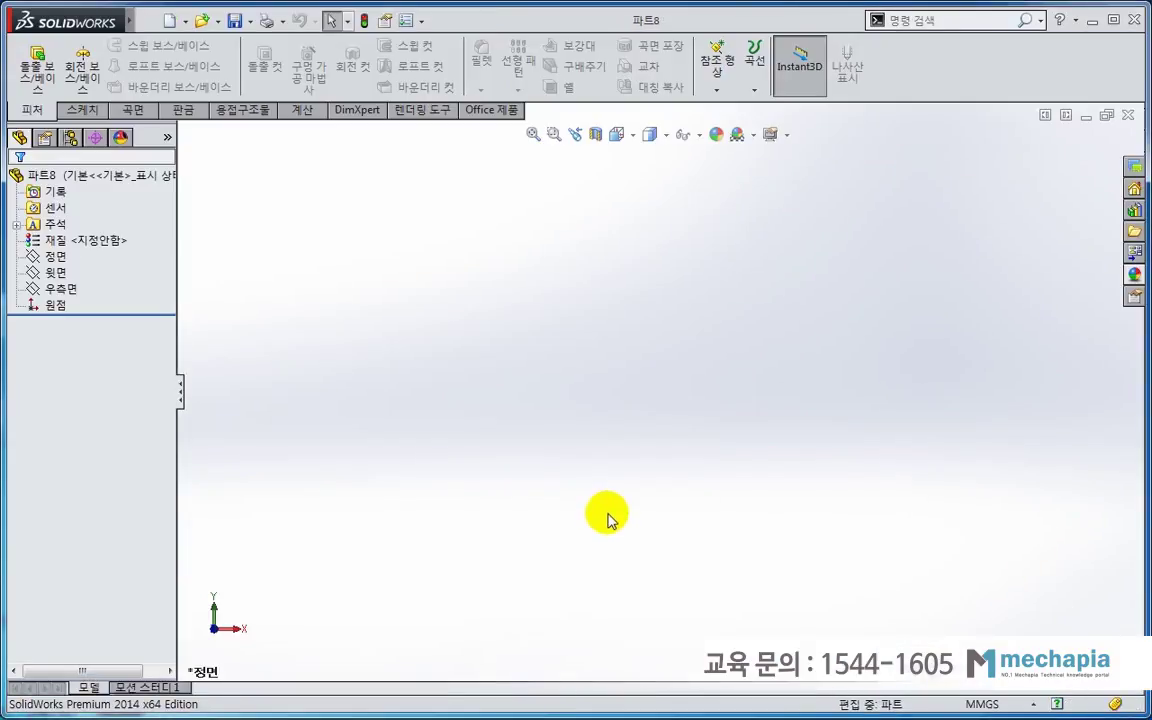
pyautogui.click(52, 256)
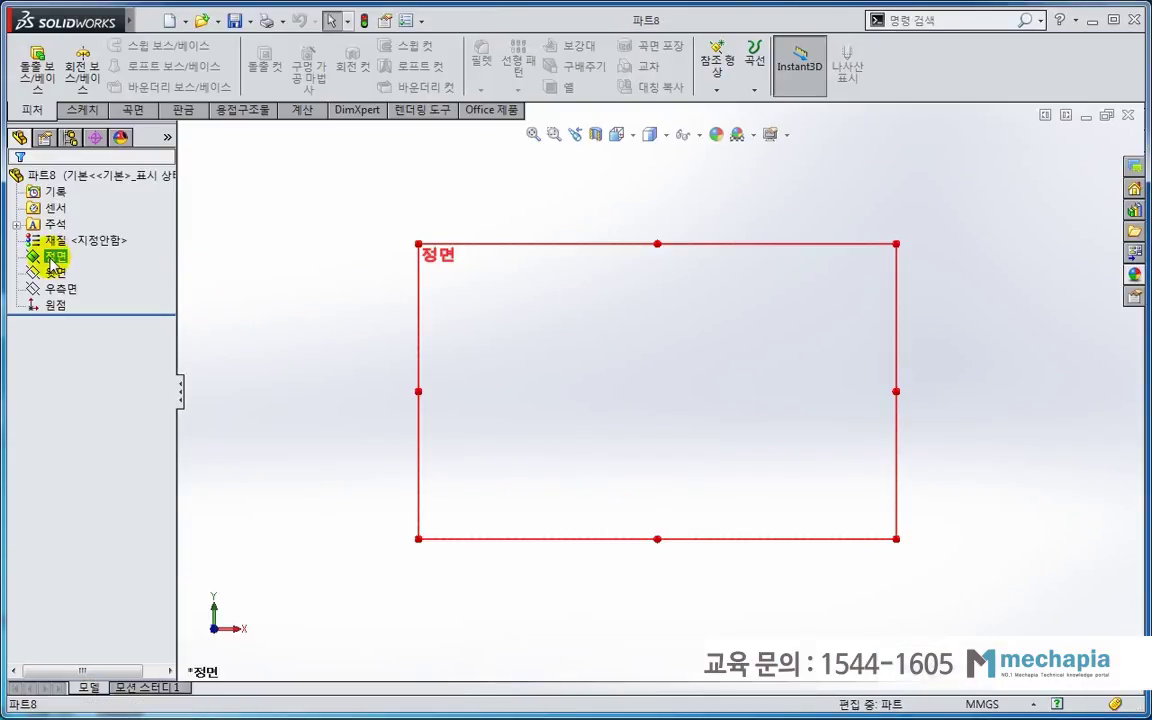
pyautogui.rightClick(52, 262)
pyautogui.click(55, 233)
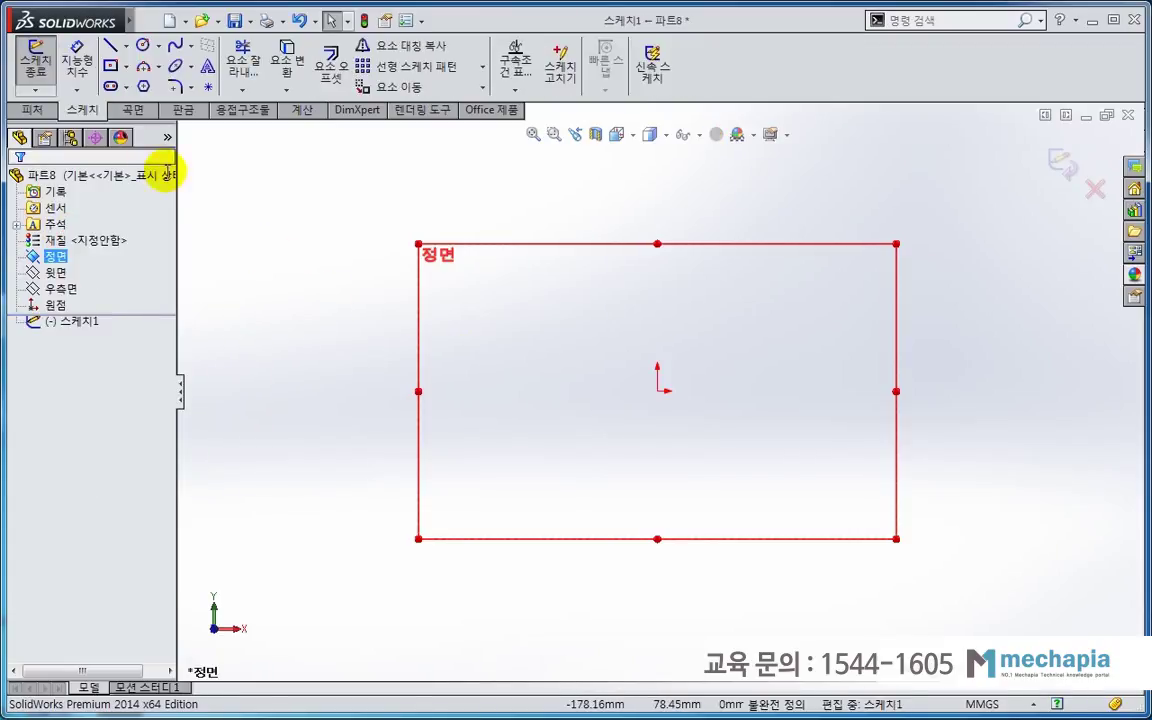
# - Draw a center rectangle anchored at the origin
pyautogui.click(111, 67)
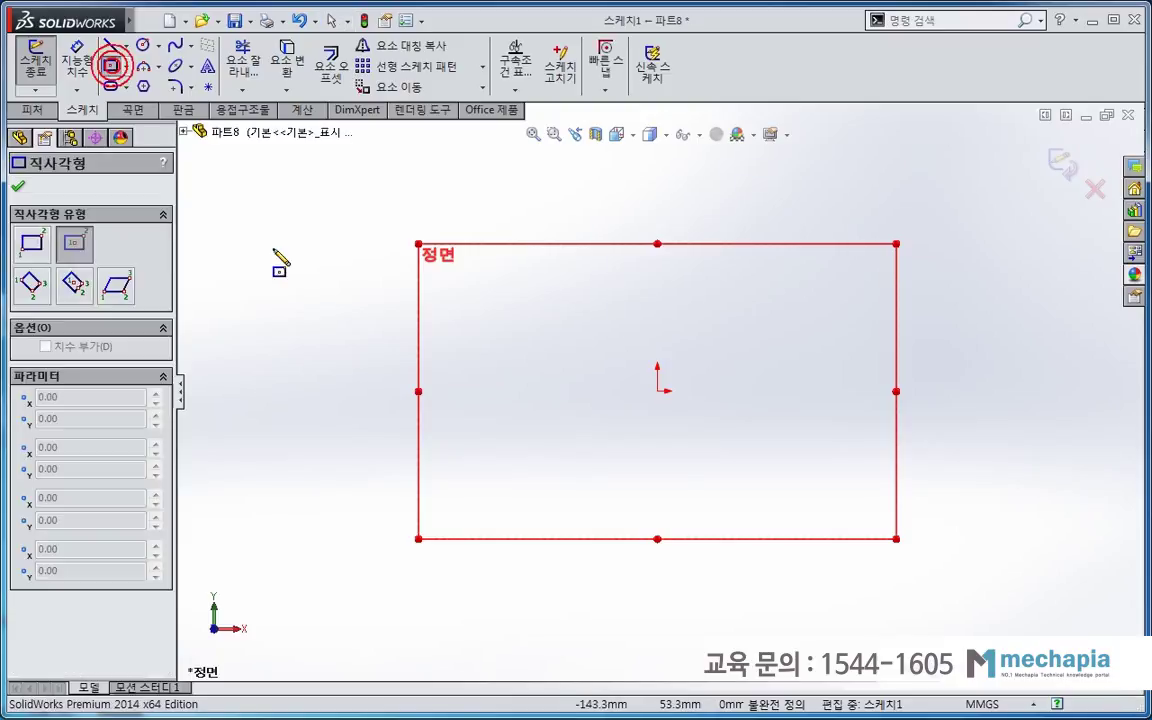
pyautogui.click(657, 390)
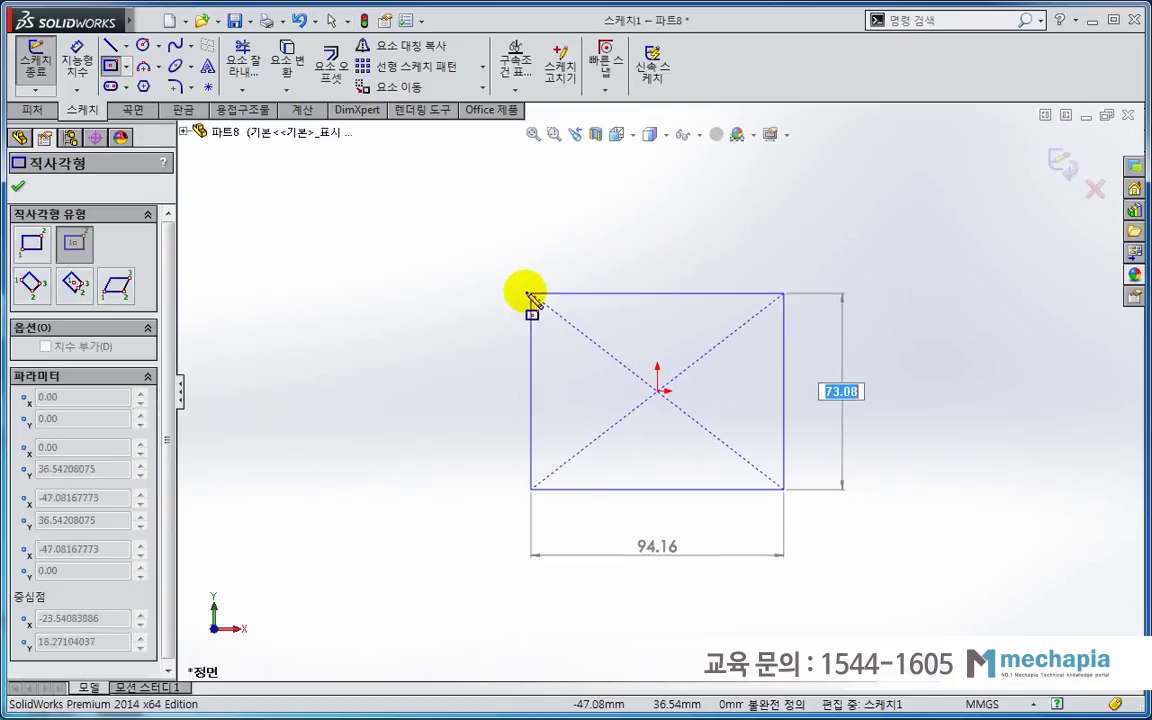
pyautogui.click(472, 288)
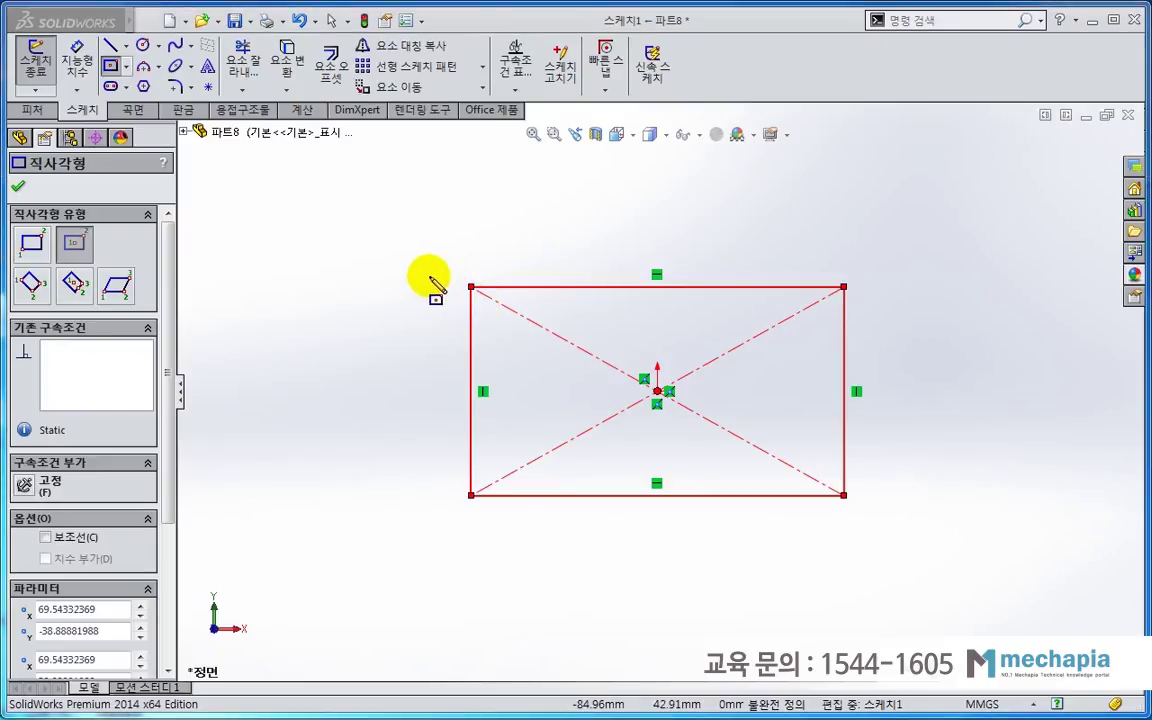
pyautogui.click(534, 22)
pyautogui.press('Escape')
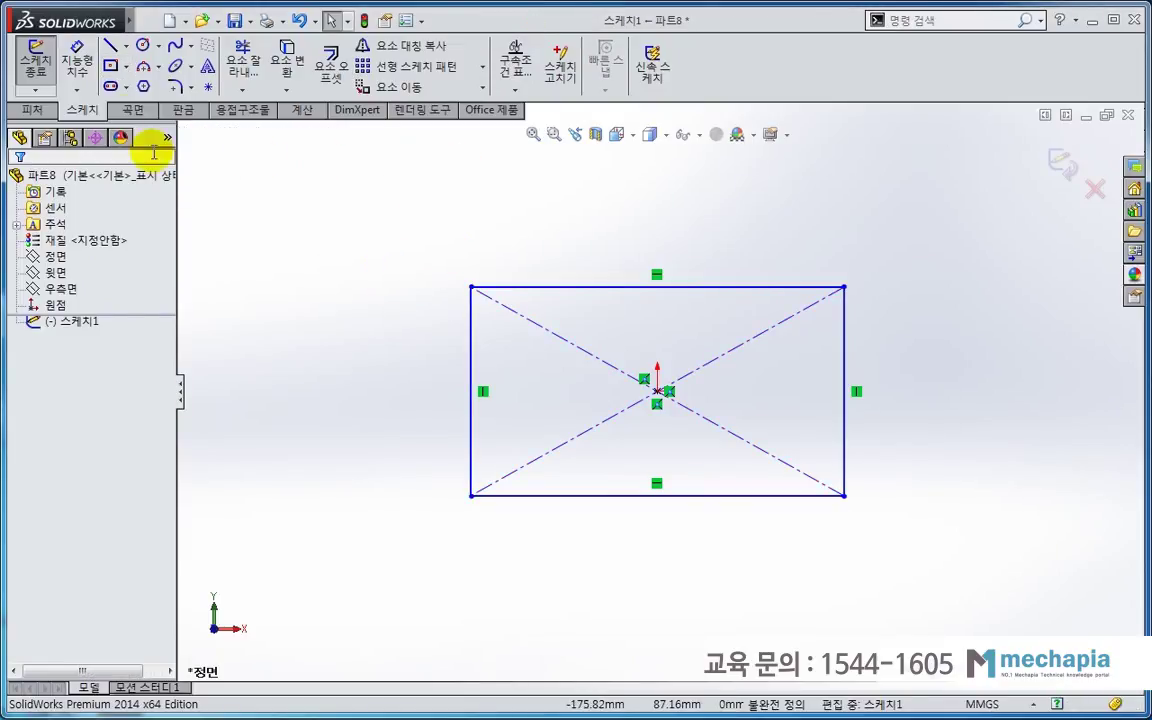
# - Dimension the rectangle 70 mm wide and 33 mm tall
pyautogui.click(525, 496)
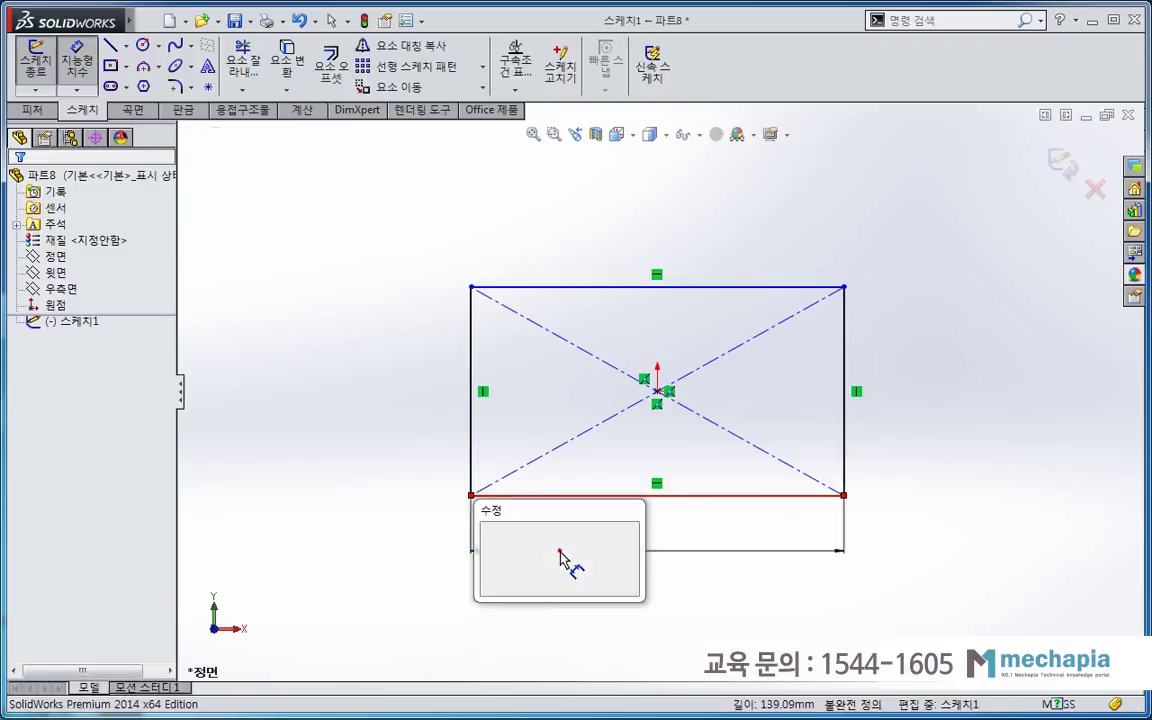
pyautogui.click(565, 553)
pyautogui.write('70')
pyautogui.press('Return')
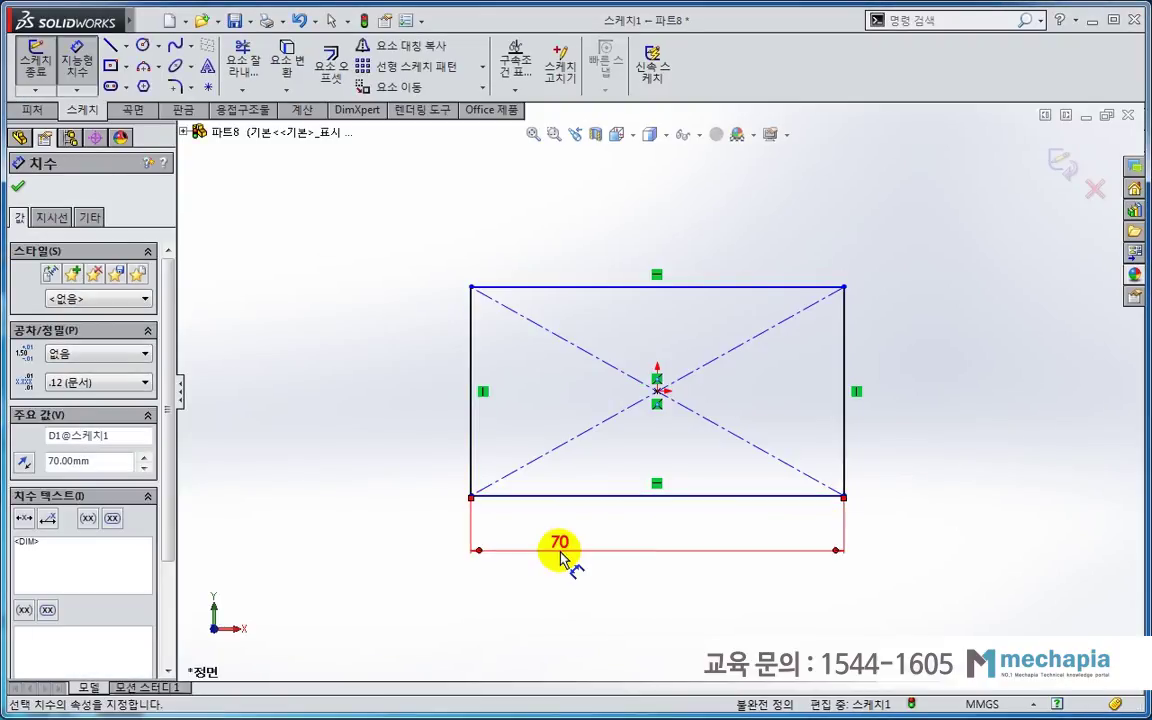
pyautogui.click(845, 400)
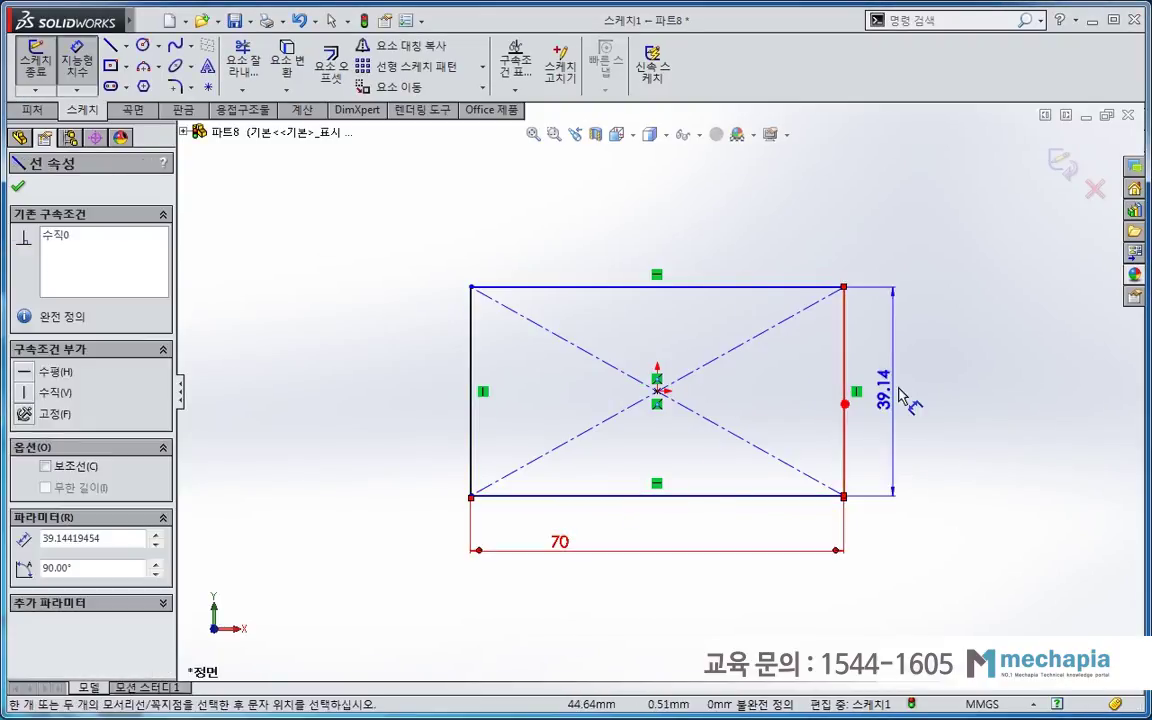
pyautogui.click(900, 395)
pyautogui.write('33')
pyautogui.press('Return')
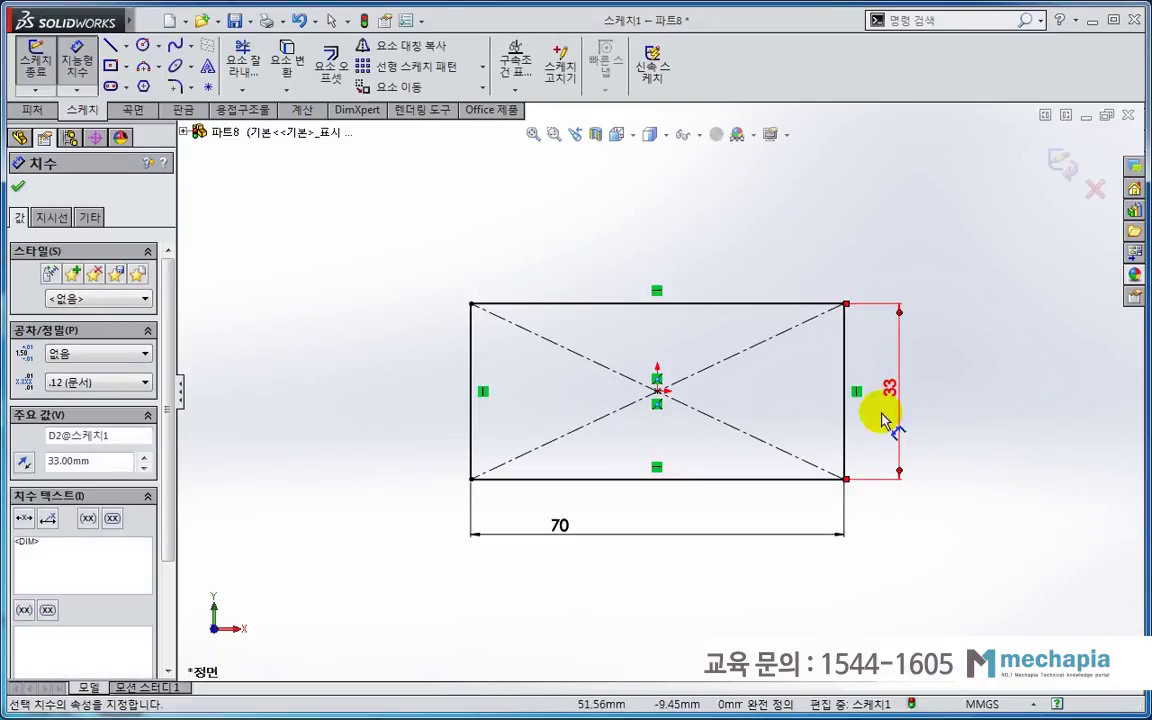
# - Draw a horizontal-then-vertical step line at the rectangle's lower-left corner
pyautogui.click(110, 50)
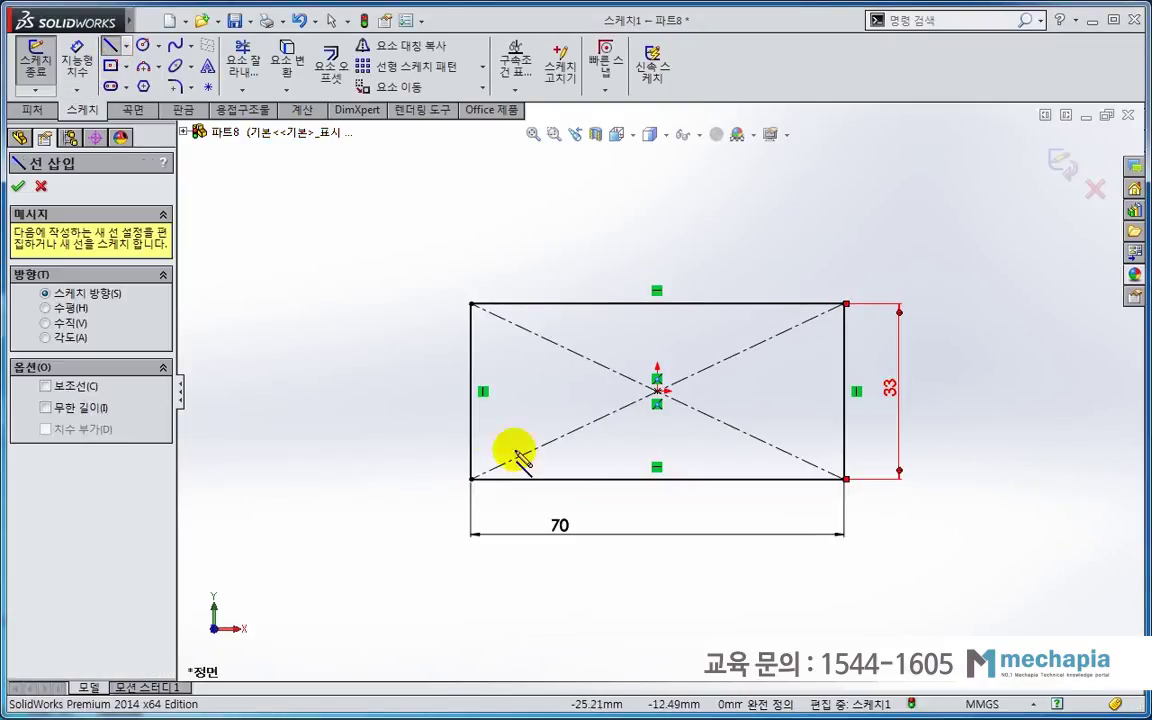
pyautogui.click(471, 423)
pyautogui.click(608, 423)
pyautogui.click(608, 479)
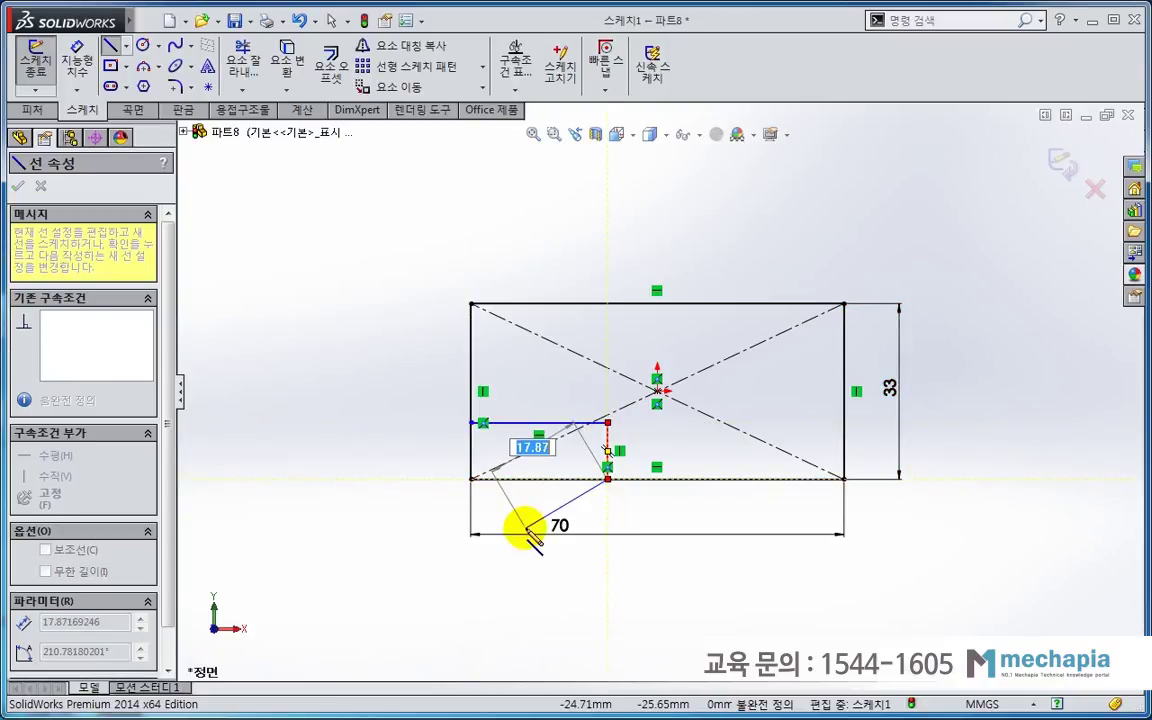
pyautogui.press('Escape')
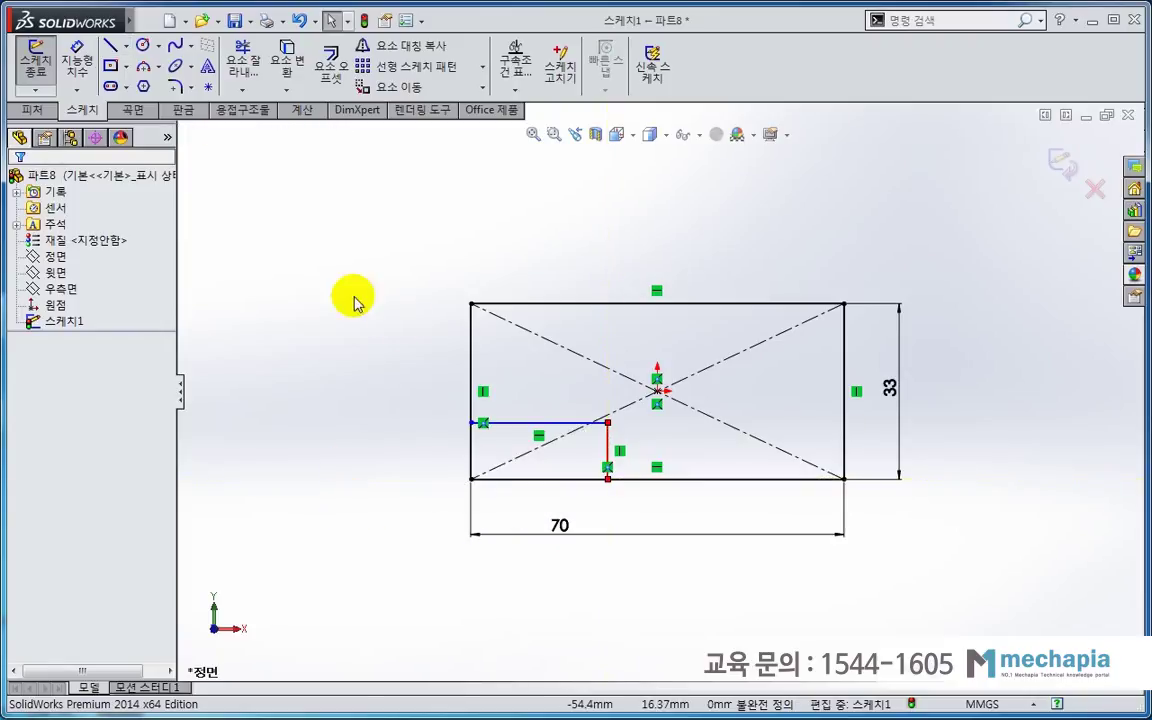
# - Dimension the step lines 20 mm wide and 15 mm tall
pyautogui.click(68, 79)
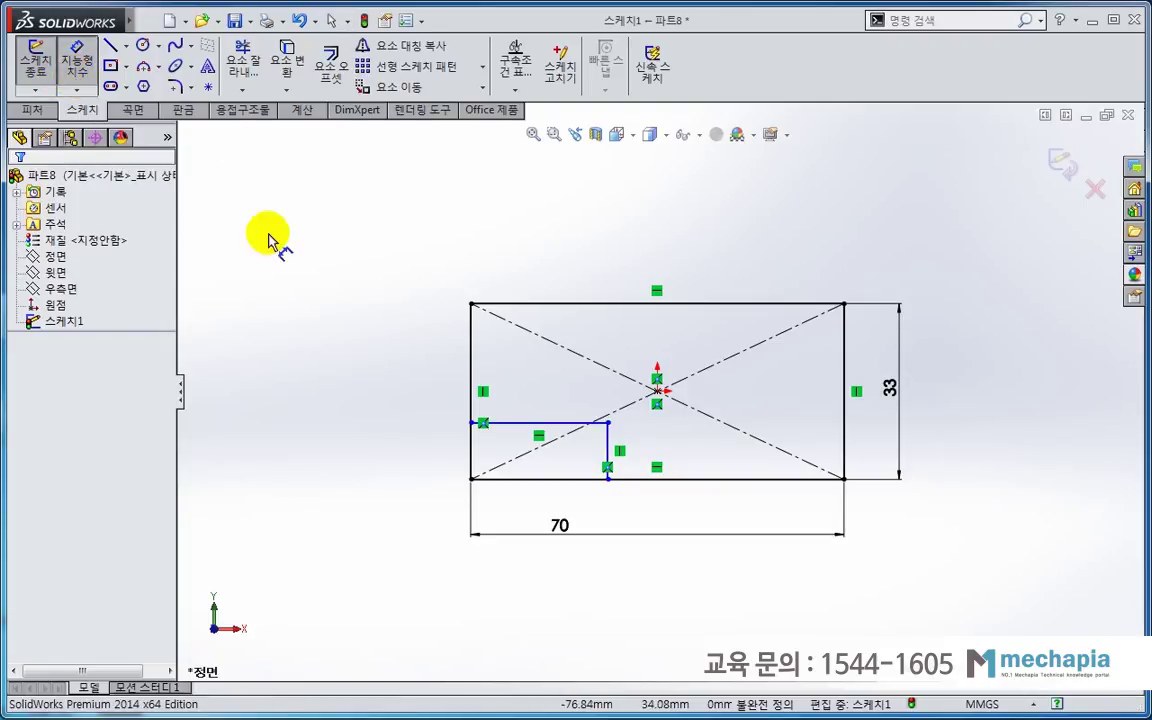
pyautogui.click(516, 423)
pyautogui.click(525, 390)
pyautogui.write('20')
pyautogui.press('Return')
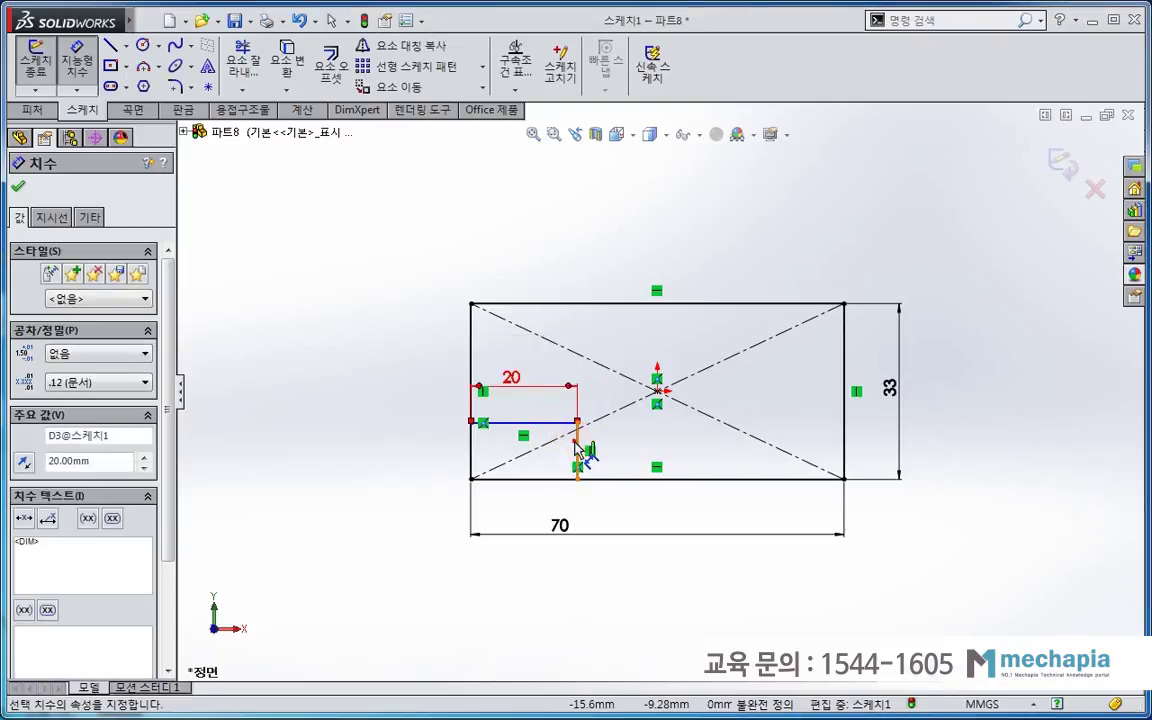
pyautogui.click(578, 450)
pyautogui.click(623, 440)
pyautogui.write('15')
pyautogui.press('Return')
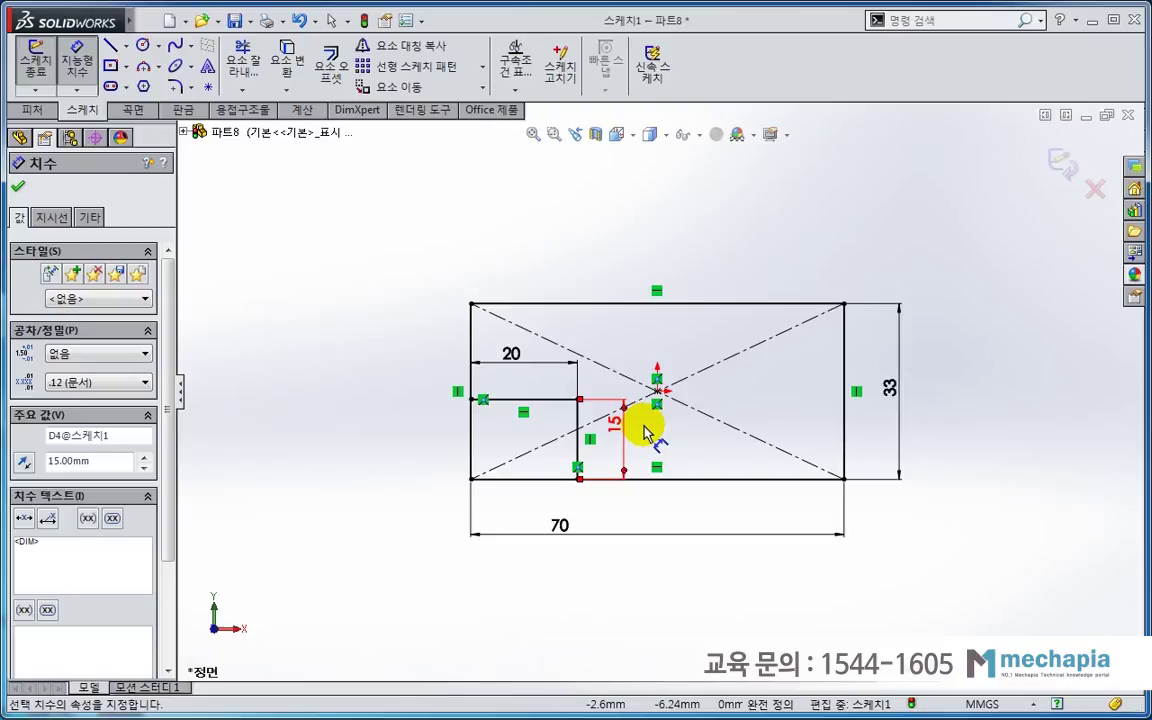
pyautogui.click(40, 112)
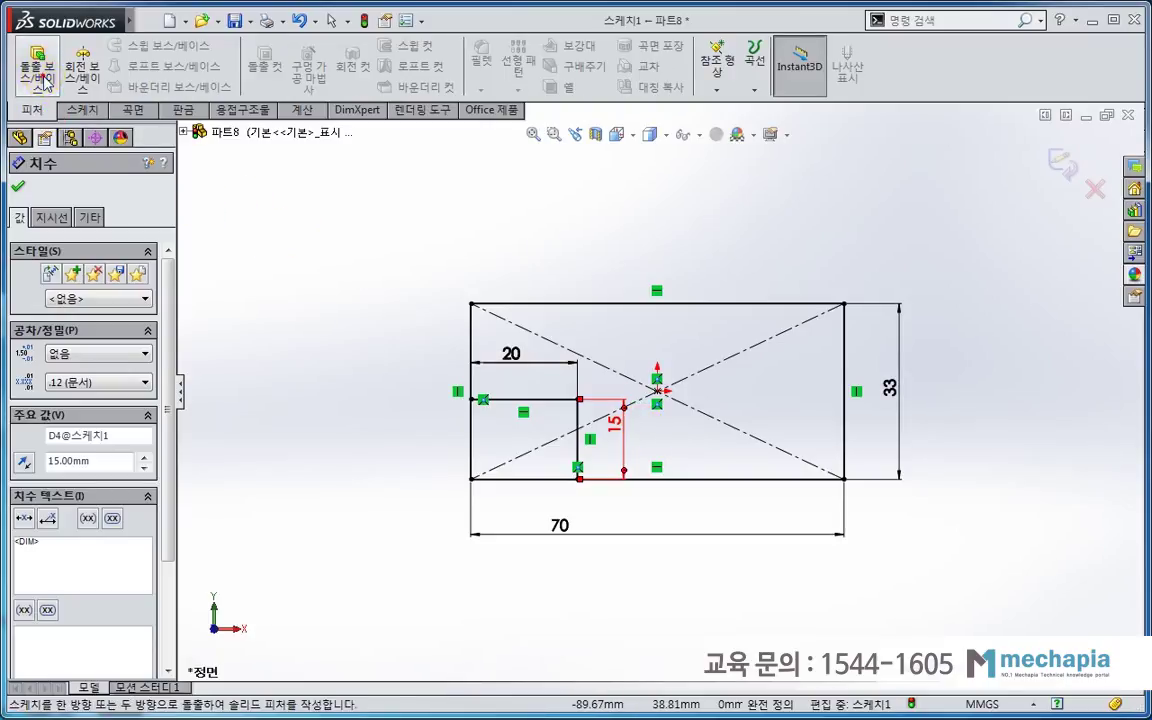
# - Extrude the stepped profile 60 mm with the Mid Plane end condition
pyautogui.click(43, 80)
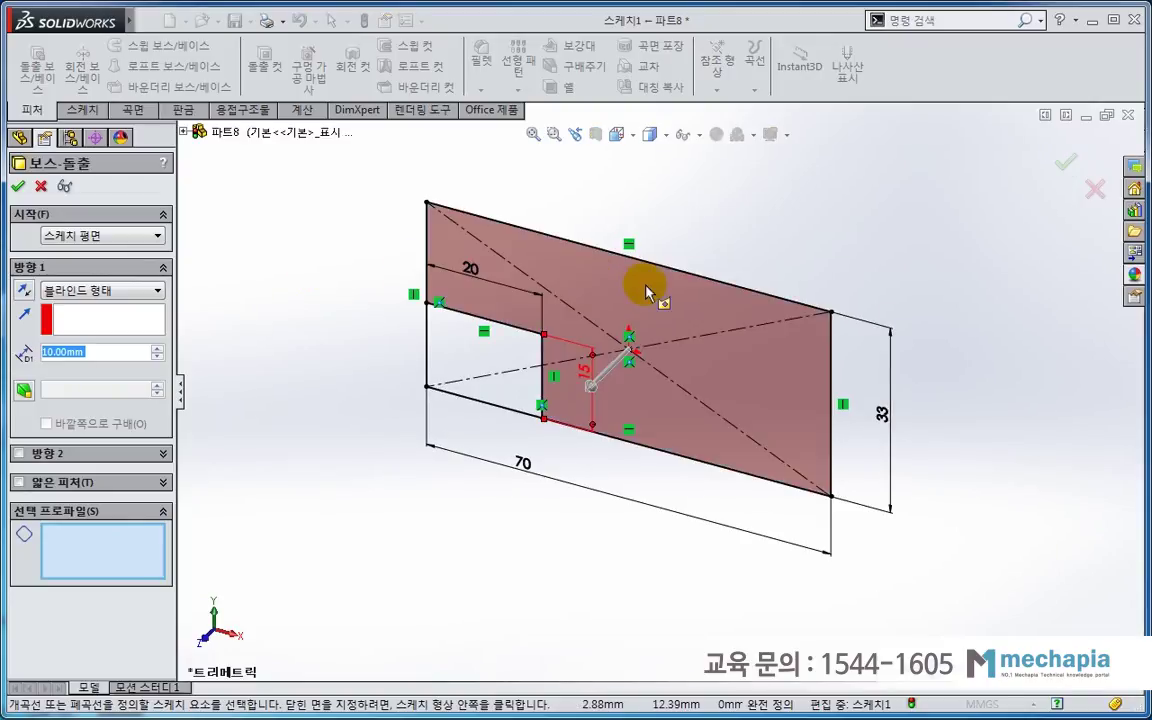
pyautogui.click(645, 292)
pyautogui.click(88, 352)
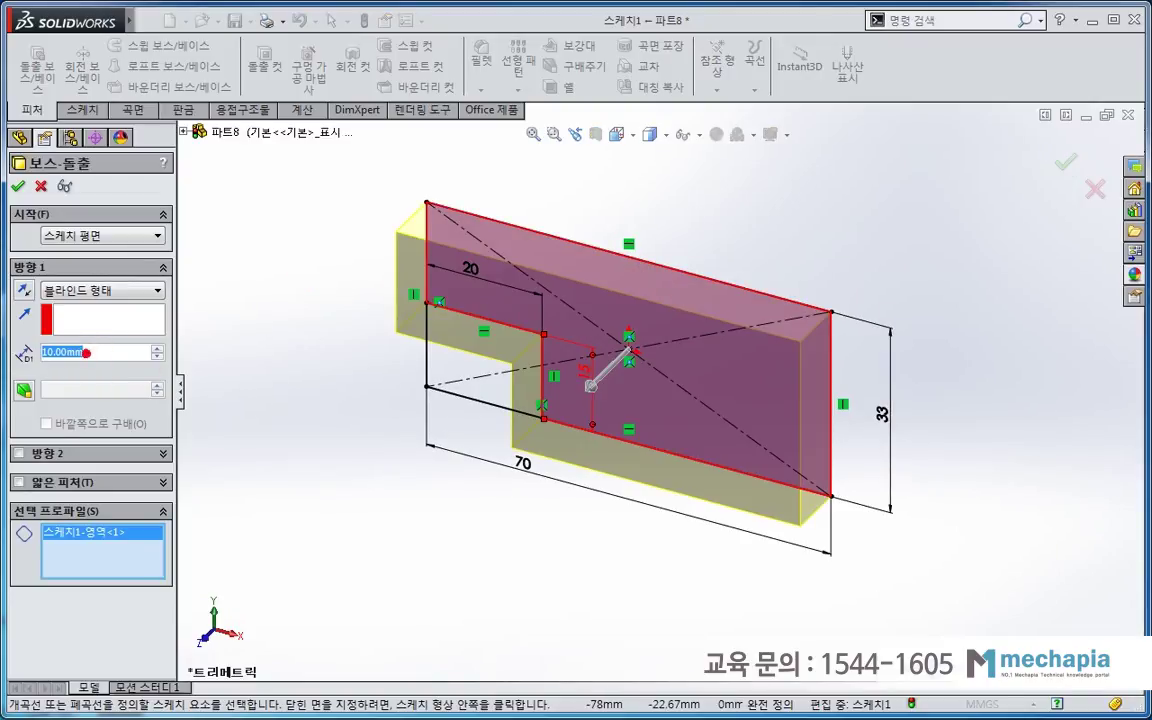
pyautogui.write('60')
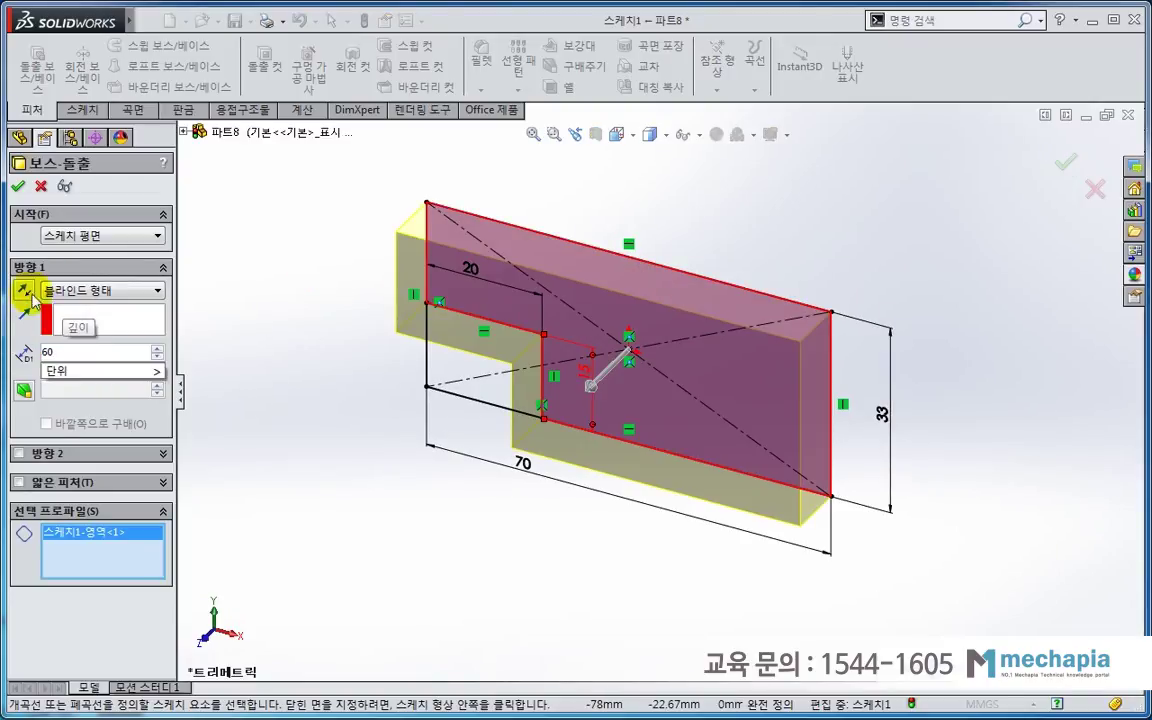
pyautogui.press('Return')
pyautogui.click(130, 291)
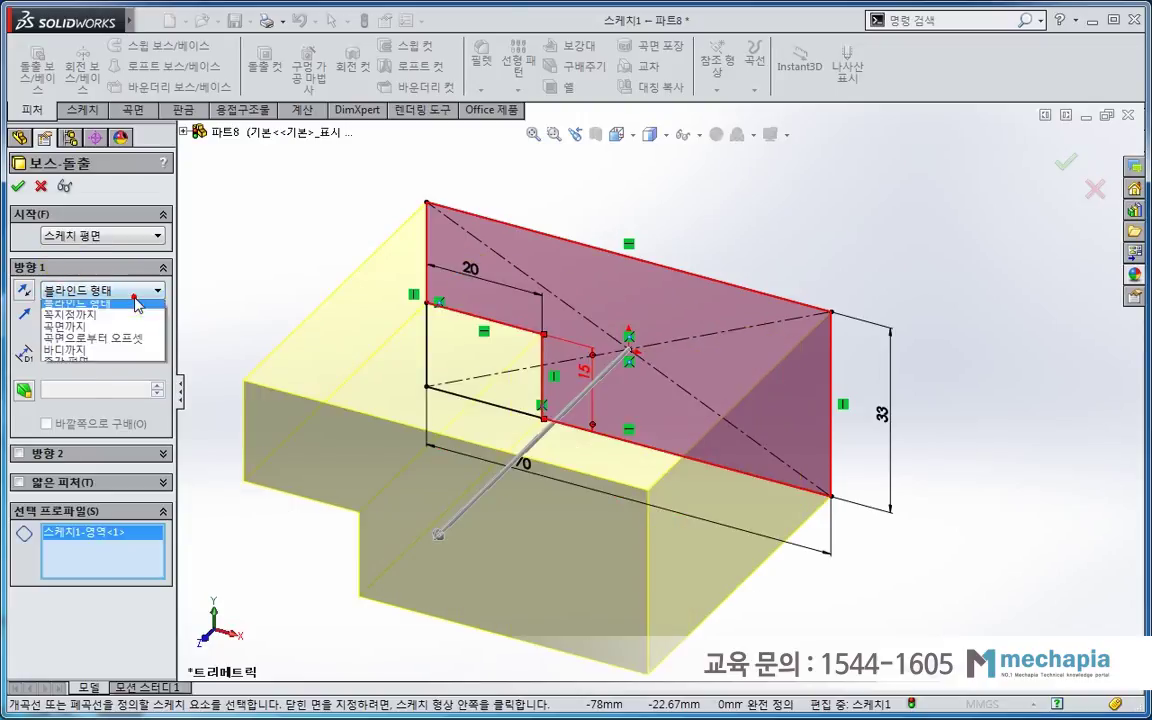
pyautogui.click(88, 362)
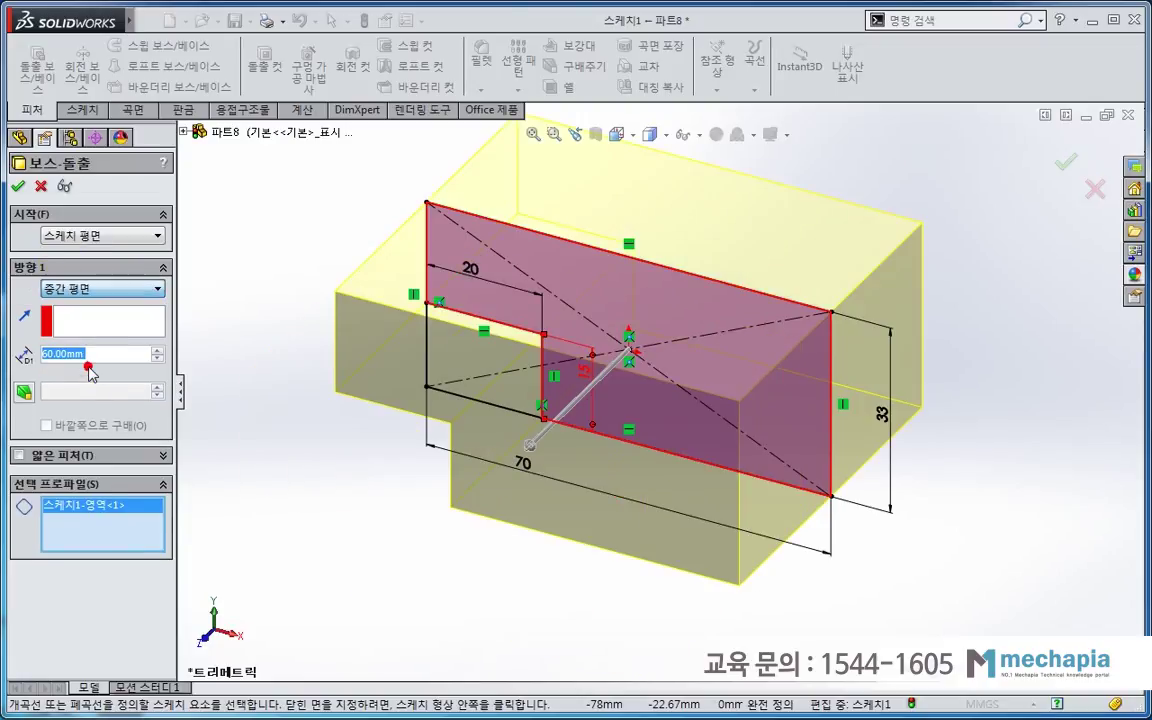
pyautogui.click(17, 187)
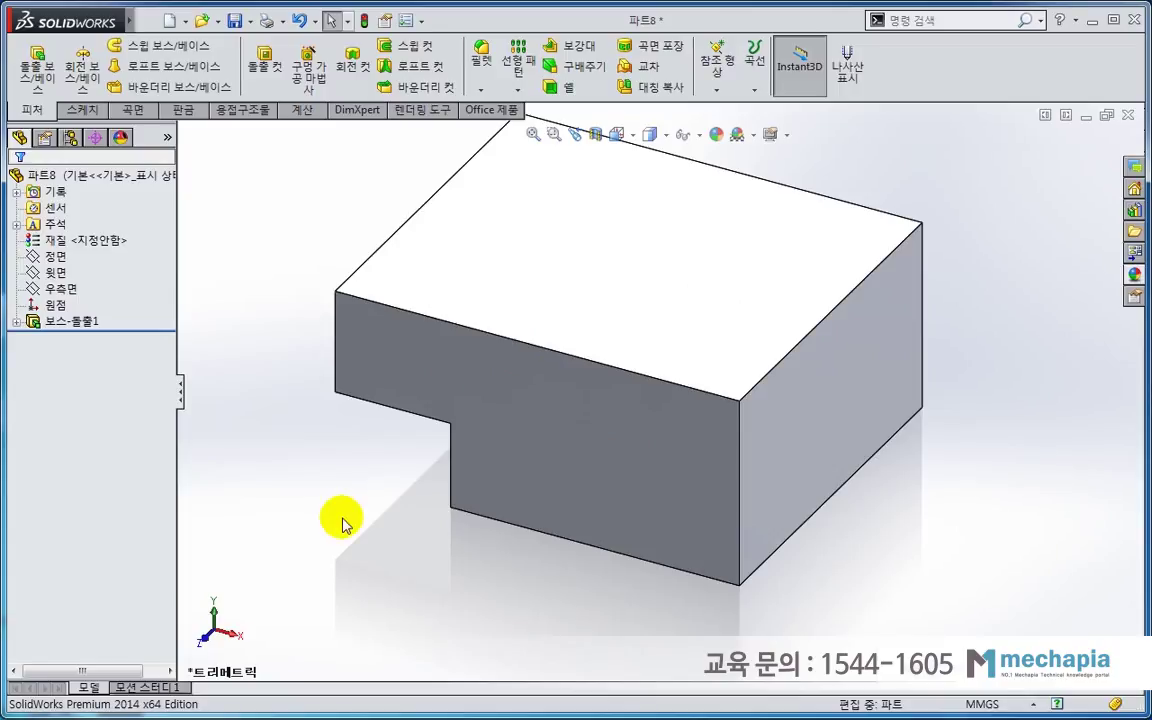
pyautogui.moveTo(534, 546)
pyautogui.mouseDown(button='middle')
pyautogui.moveTo(525, 501)
pyautogui.moveTo(450, 532)
pyautogui.mouseUp(button='middle')
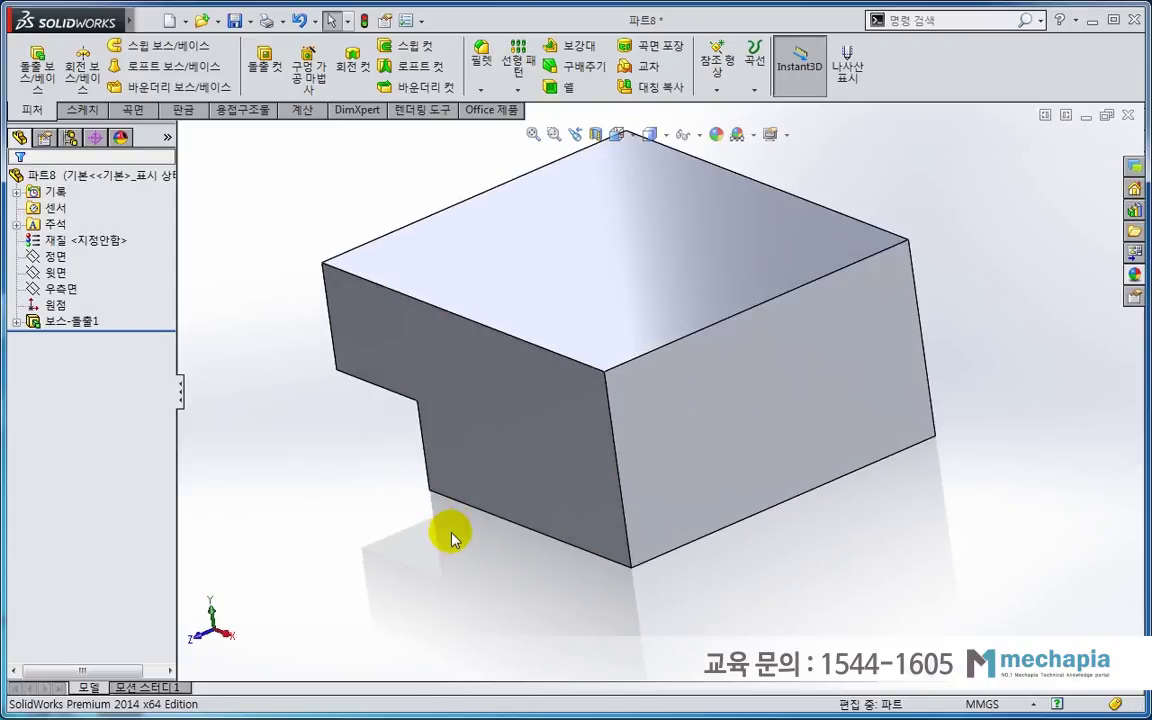
# - Start a sketch on the block's end face and view it head-on
pyautogui.click(746, 478)
pyautogui.click(806, 413)
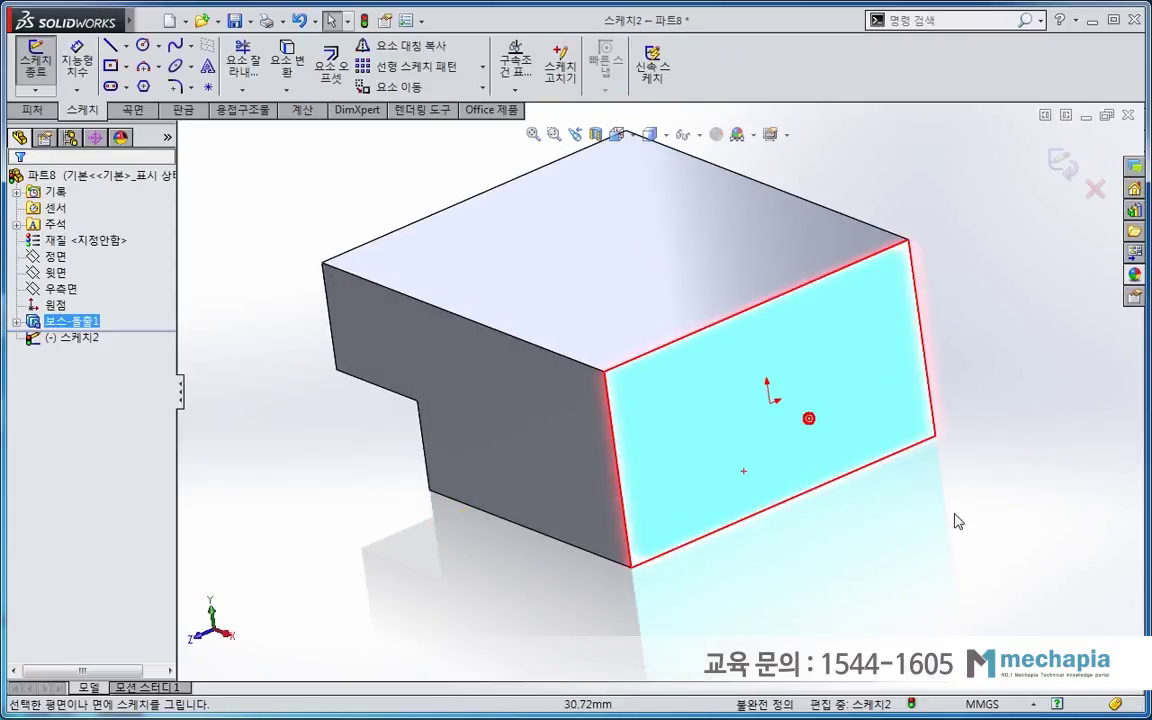
pyautogui.click(977, 538)
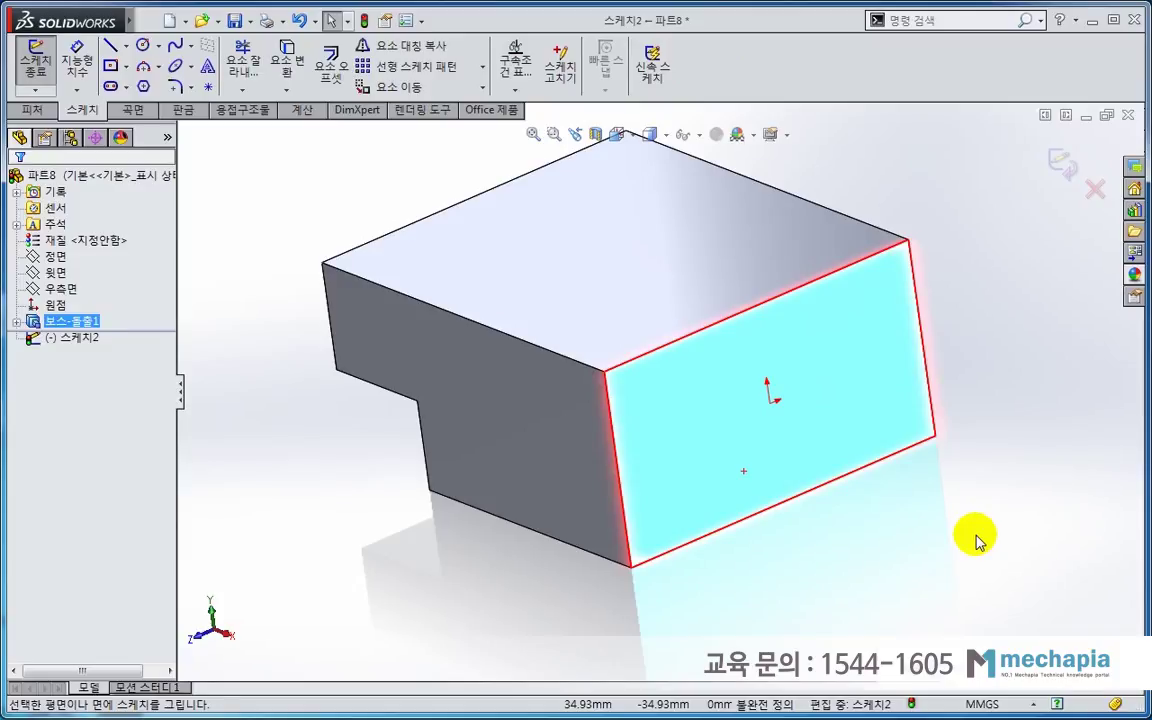
pyautogui.hotkey('ctrl', '8')
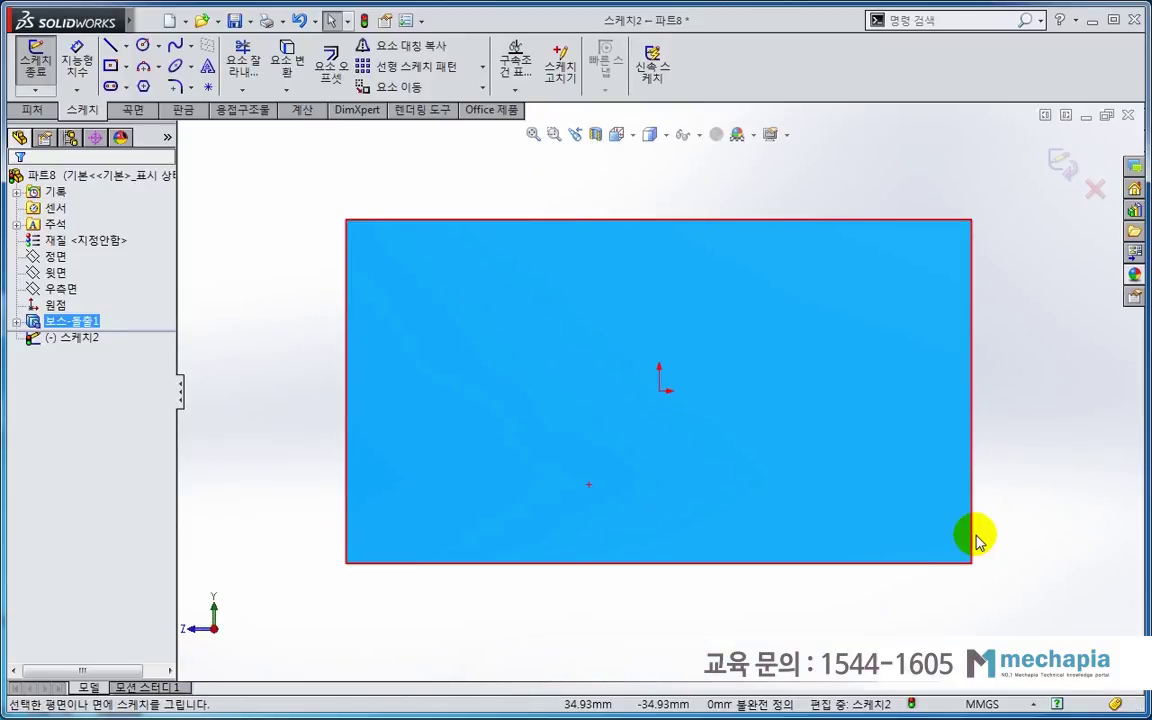
# - Draw a closed trapezoid with its short side on the face's bottom edge
pyautogui.click(111, 46)
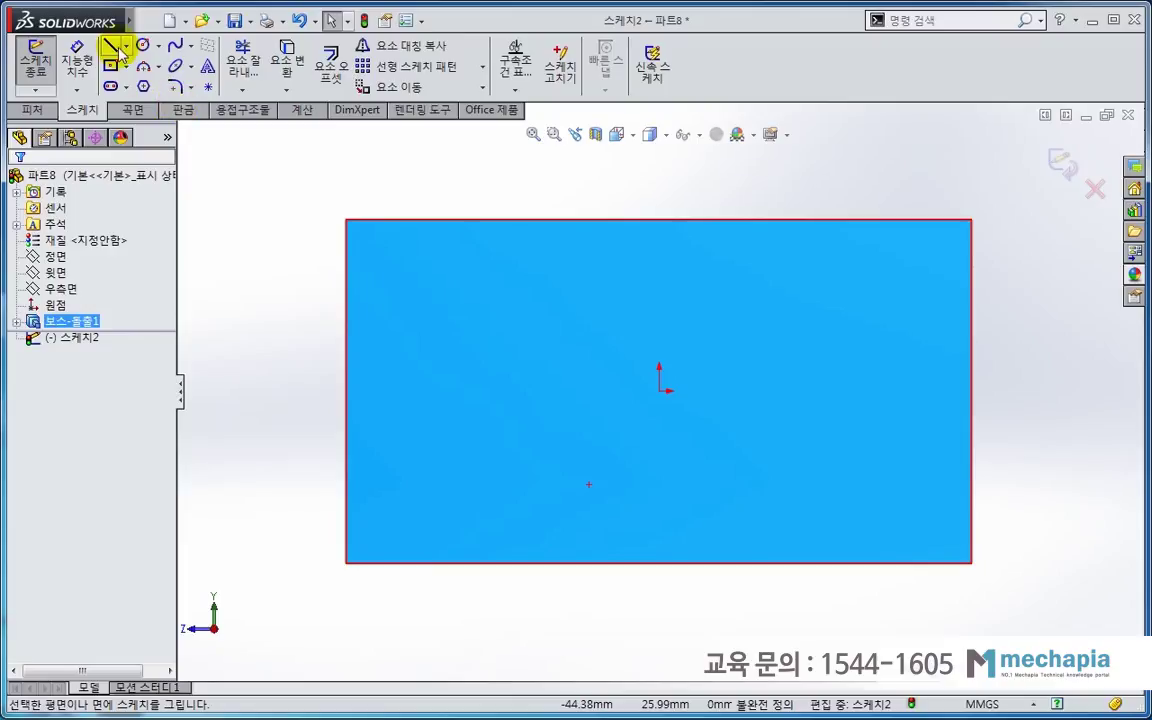
pyautogui.click(488, 560)
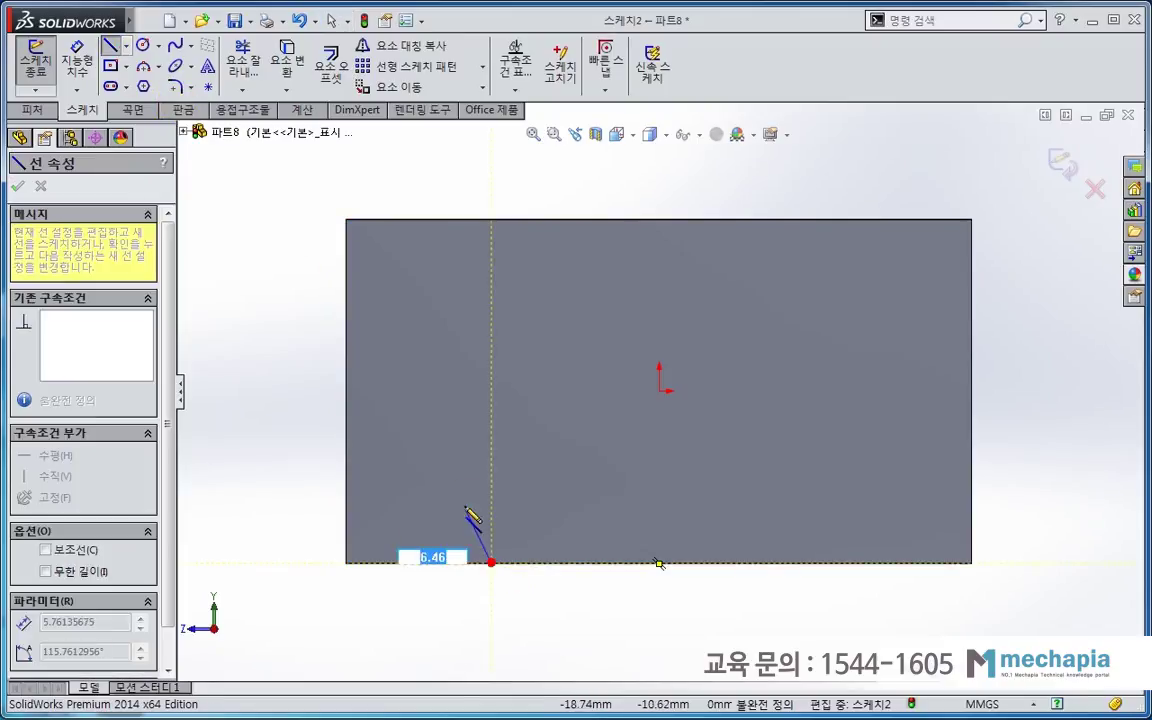
pyautogui.click(447, 453)
pyautogui.click(880, 453)
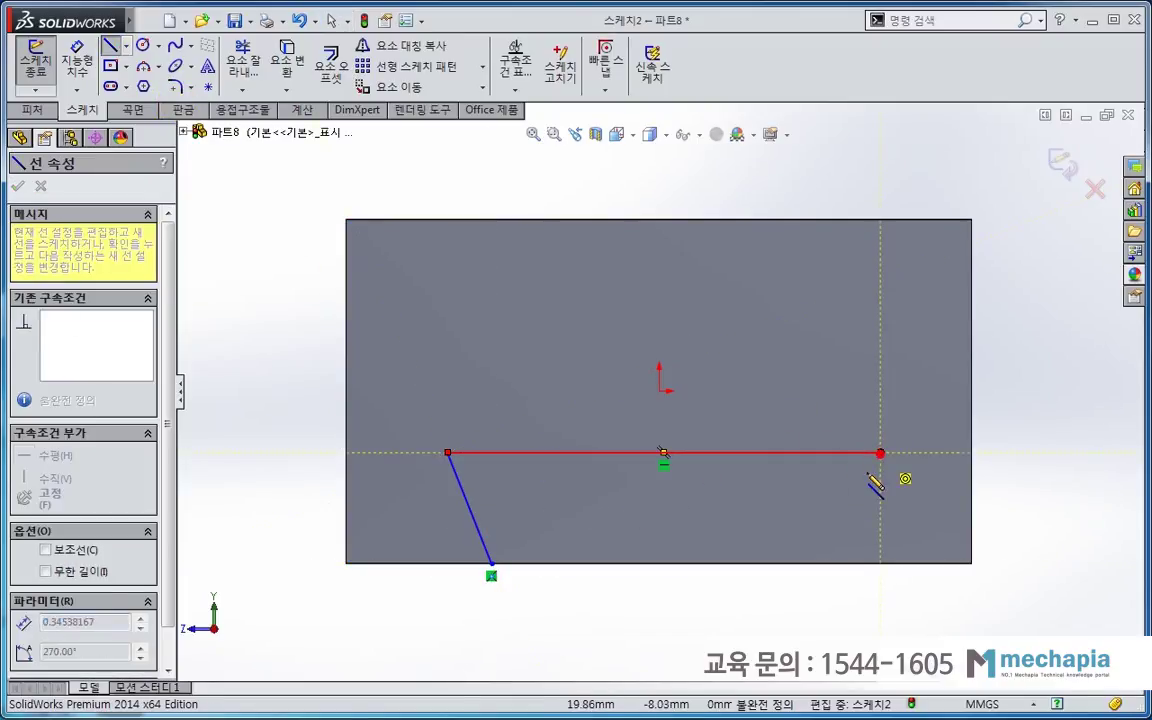
pyautogui.click(832, 565)
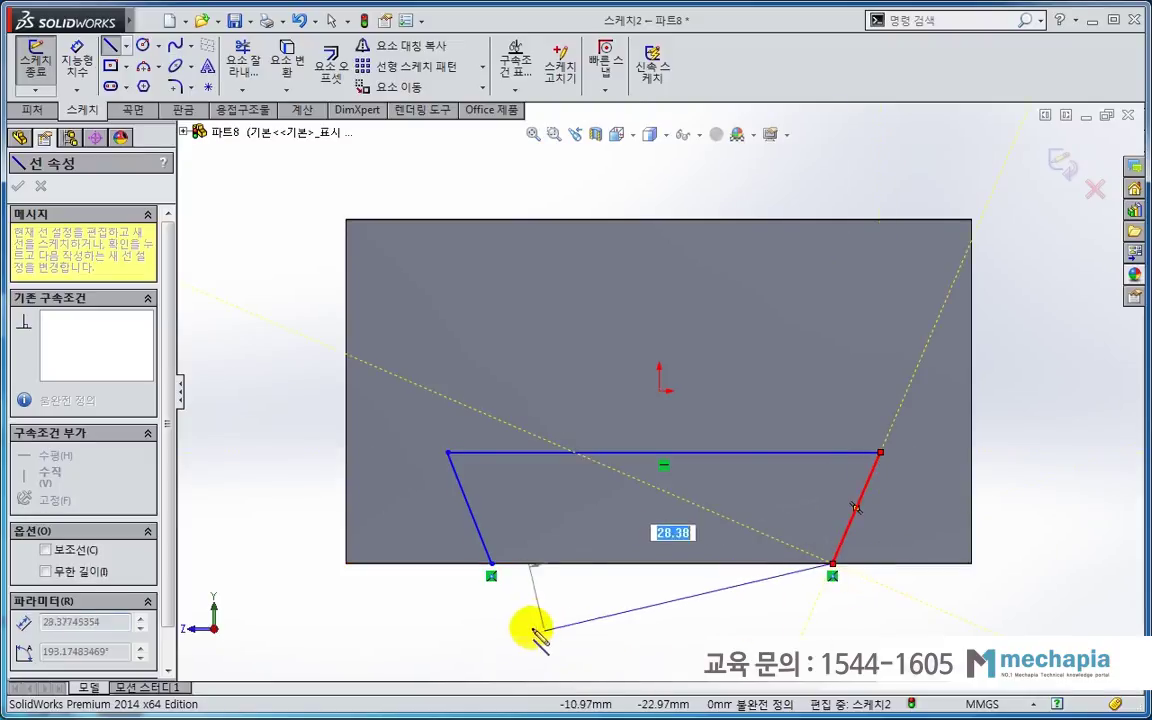
pyautogui.click(491, 564)
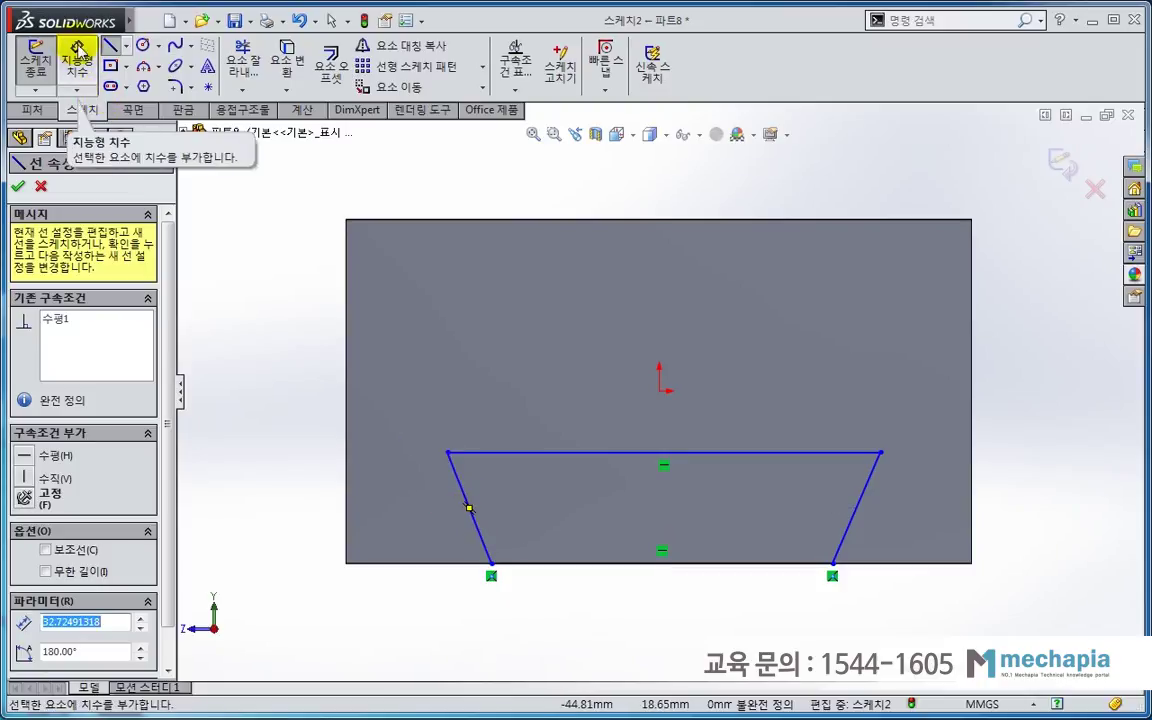
# - Dimension the trapezoid's top-left corner 10 mm from the left edge and 10 mm tall
pyautogui.click(77, 58)
pyautogui.click(447, 455)
pyautogui.click(347, 476)
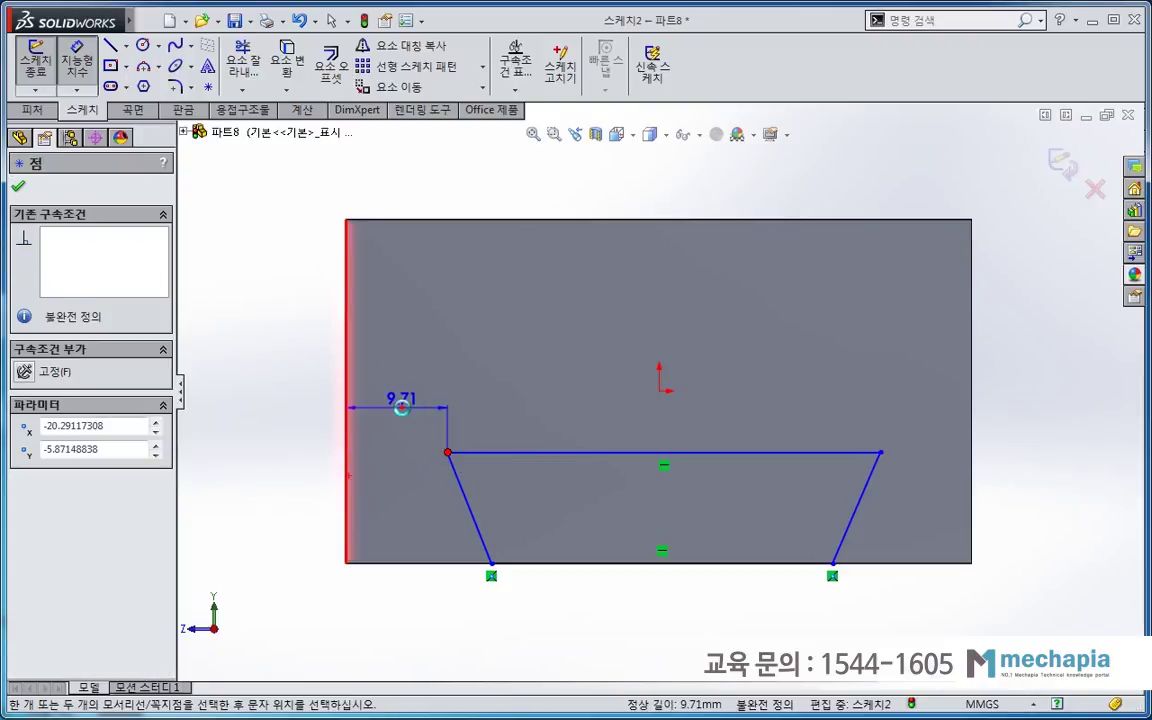
pyautogui.click(401, 407)
pyautogui.write('10')
pyautogui.press('Return')
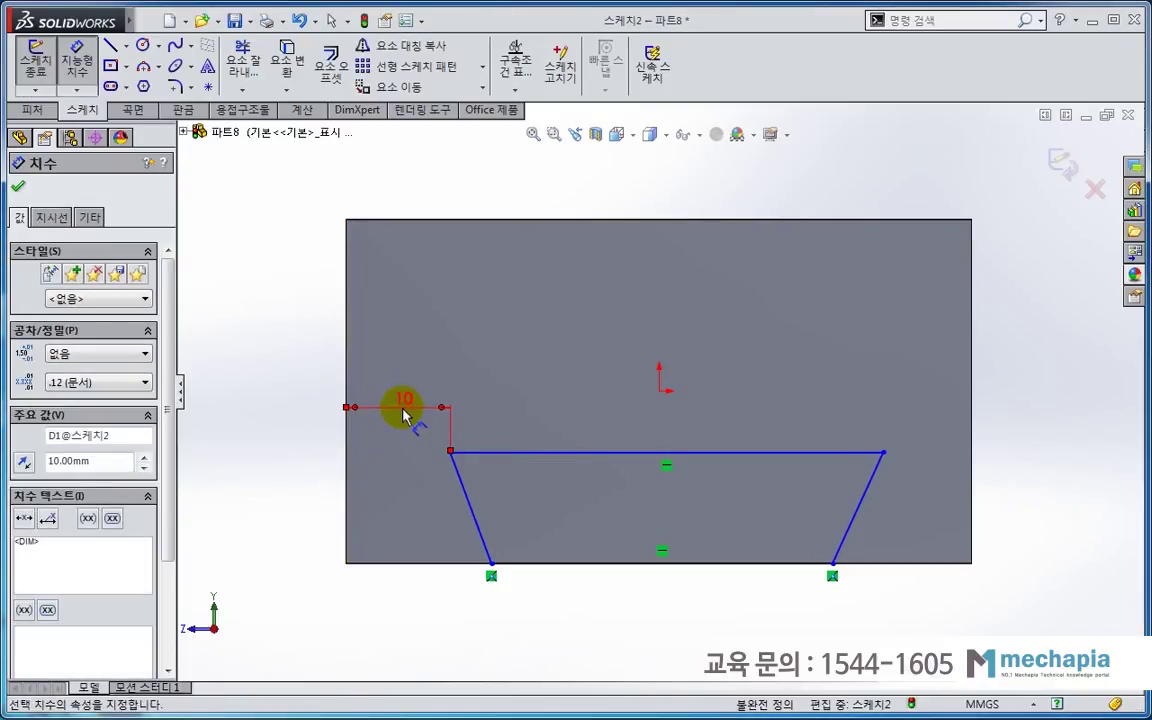
pyautogui.click(530, 453)
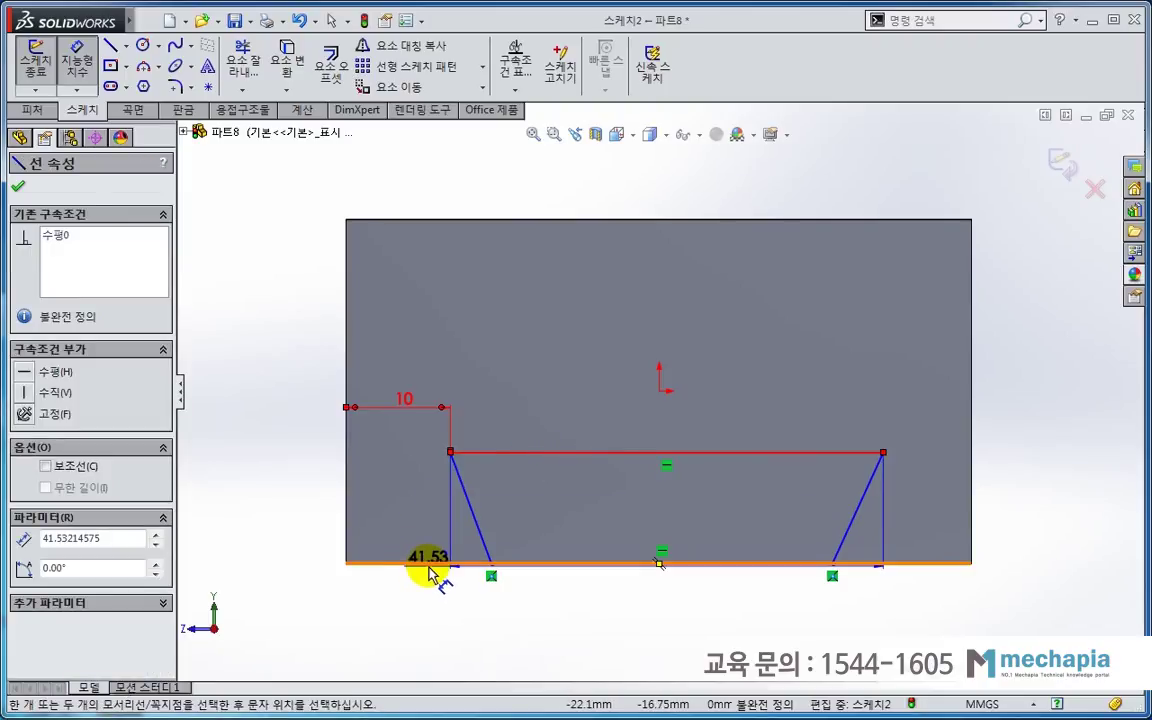
pyautogui.click(428, 565)
pyautogui.click(300, 505)
pyautogui.write('10')
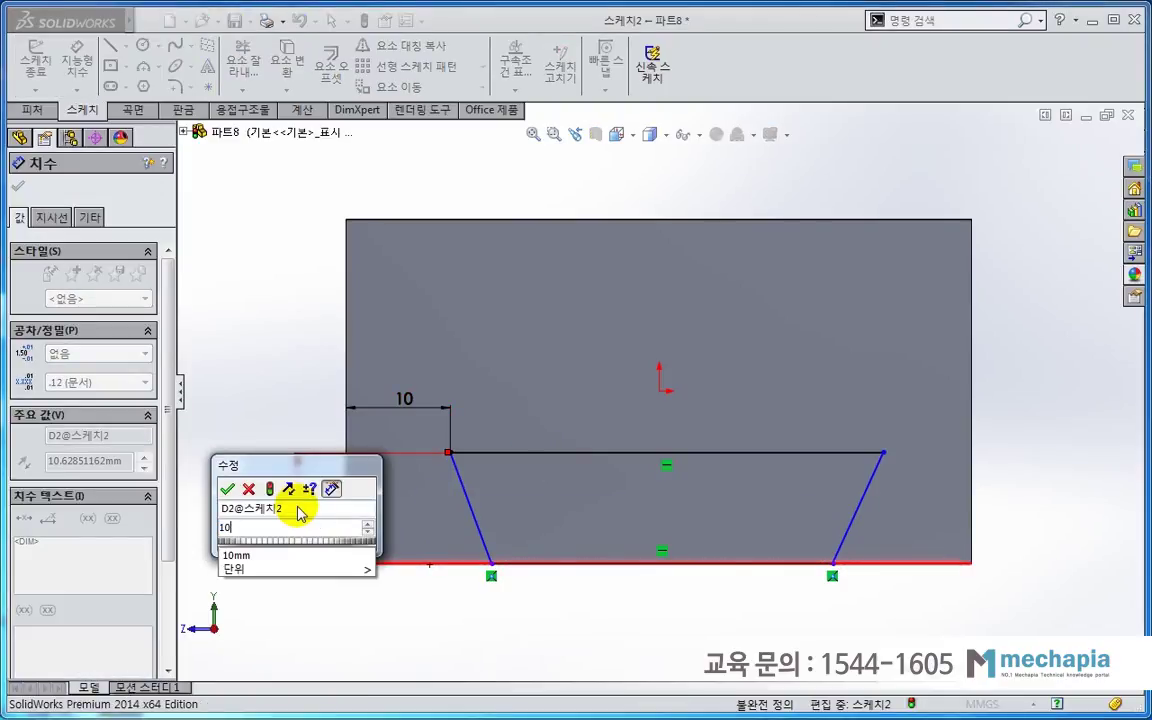
pyautogui.press('Return')
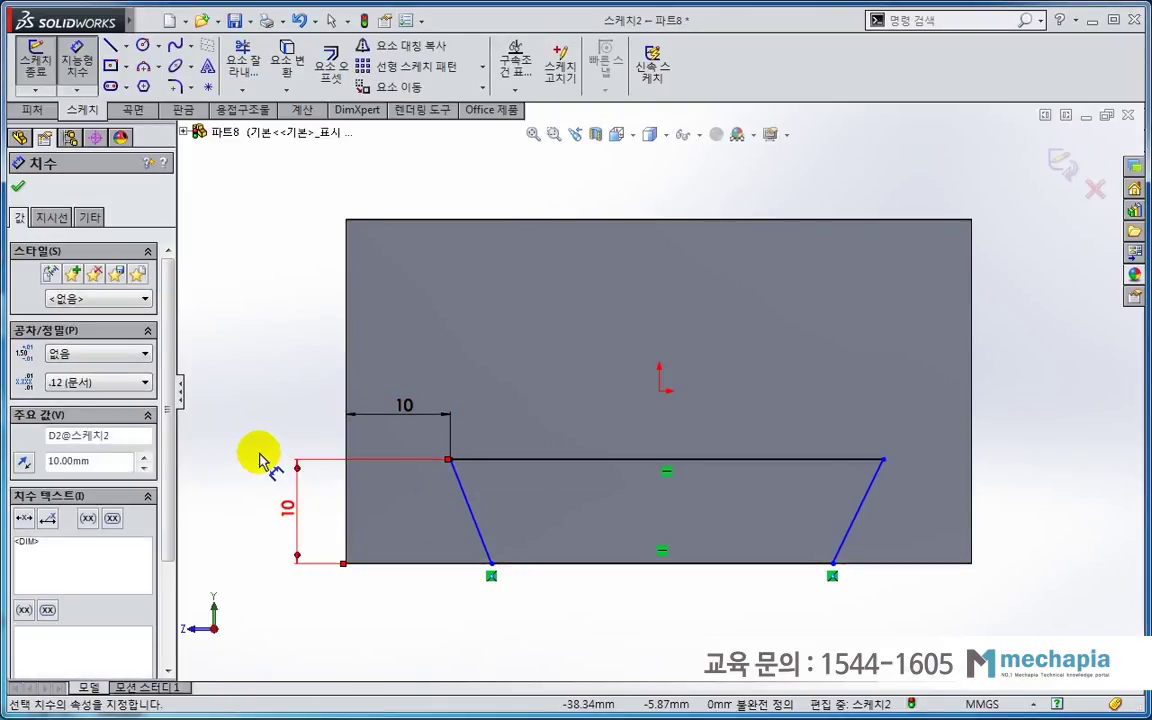
pyautogui.click(257, 445)
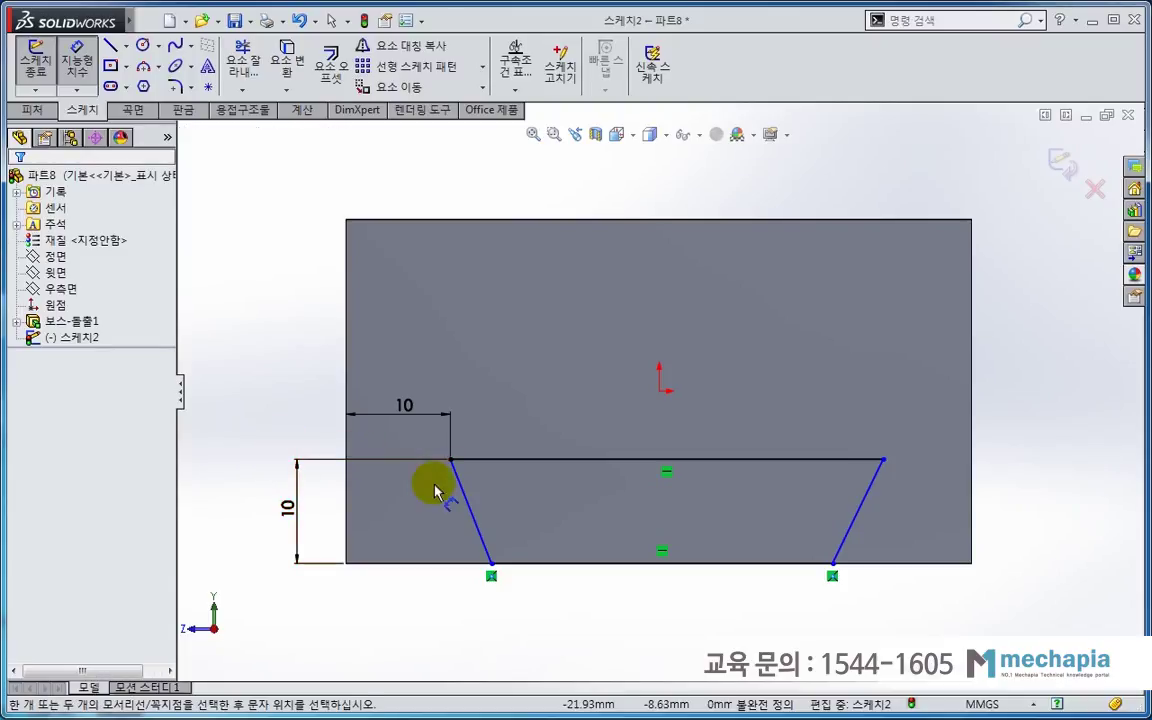
# - Set a 60° angle between the left slanted side and the top side
pyautogui.click(472, 505)
pyautogui.click(503, 460)
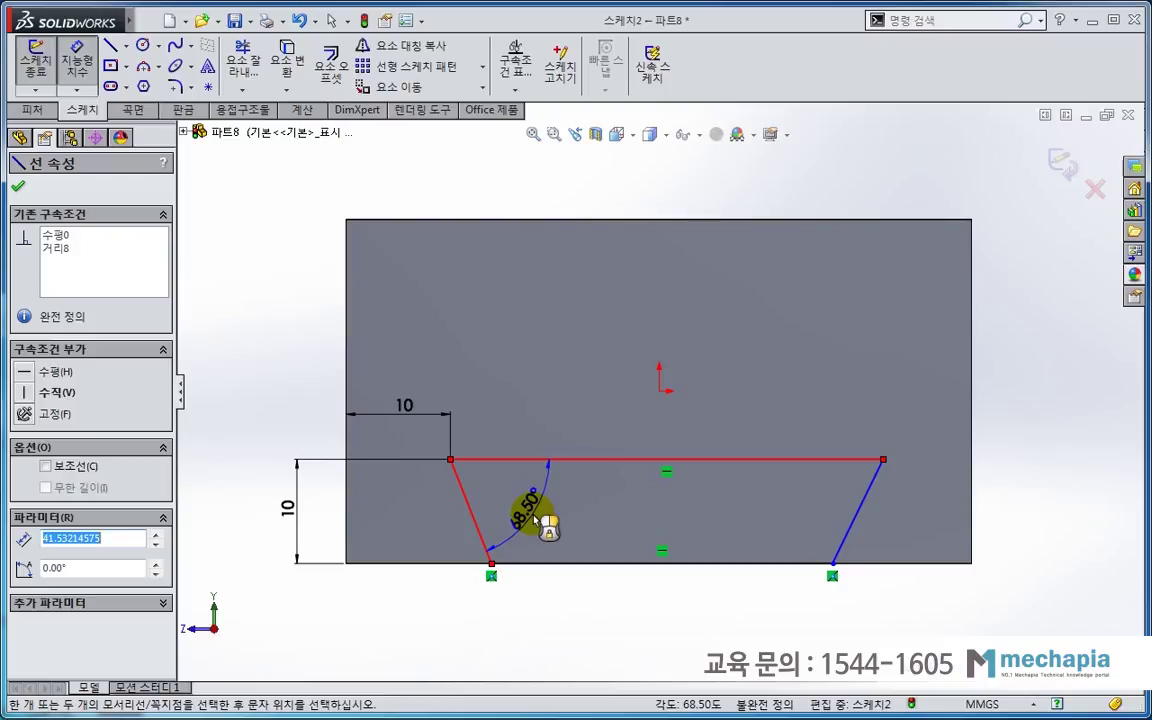
pyautogui.click(535, 516)
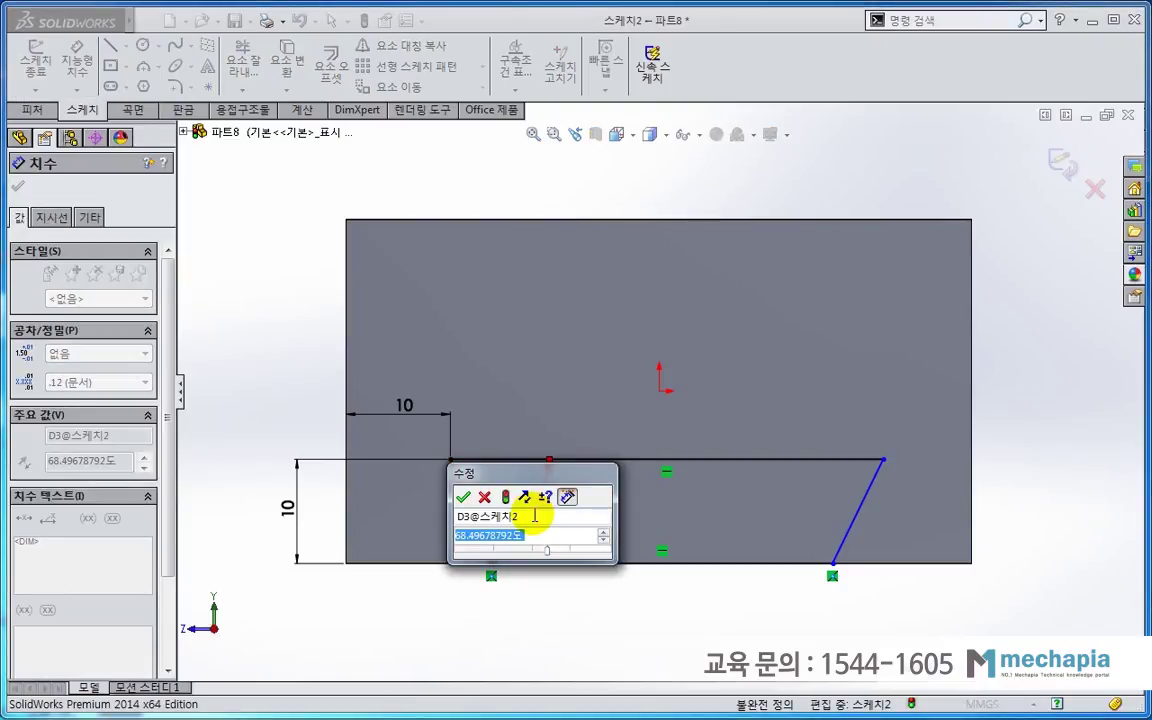
pyautogui.write('60')
pyautogui.press('Return')
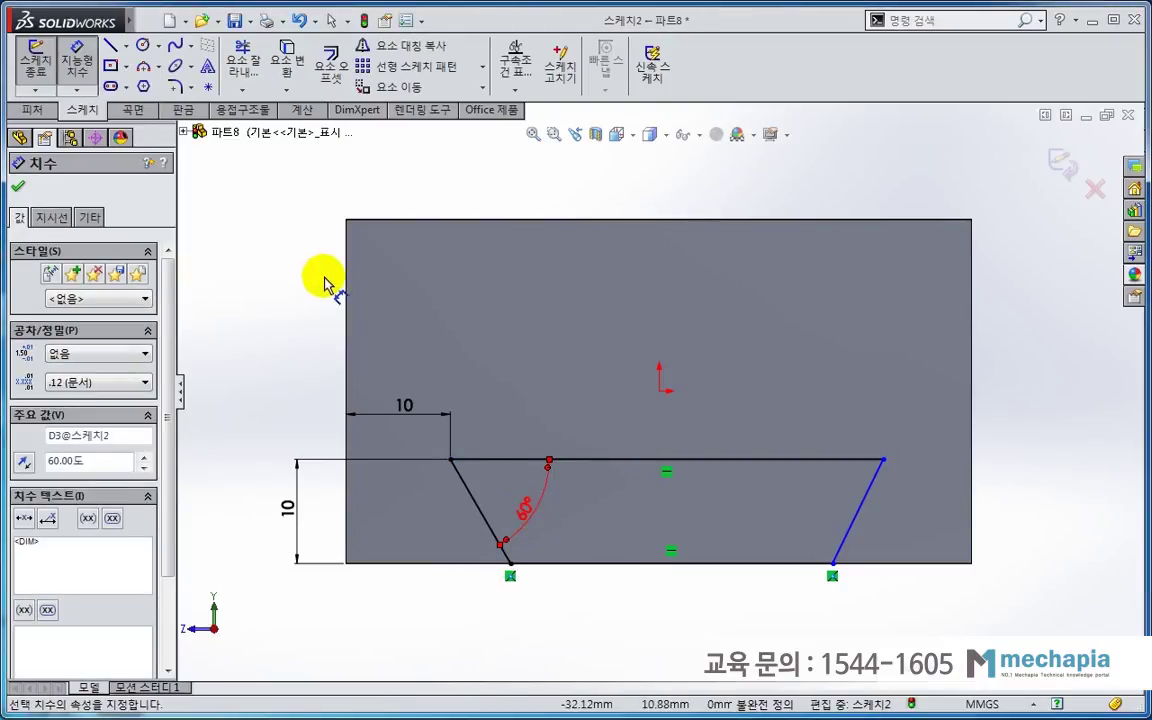
pyautogui.click(289, 260)
pyautogui.press('Escape')
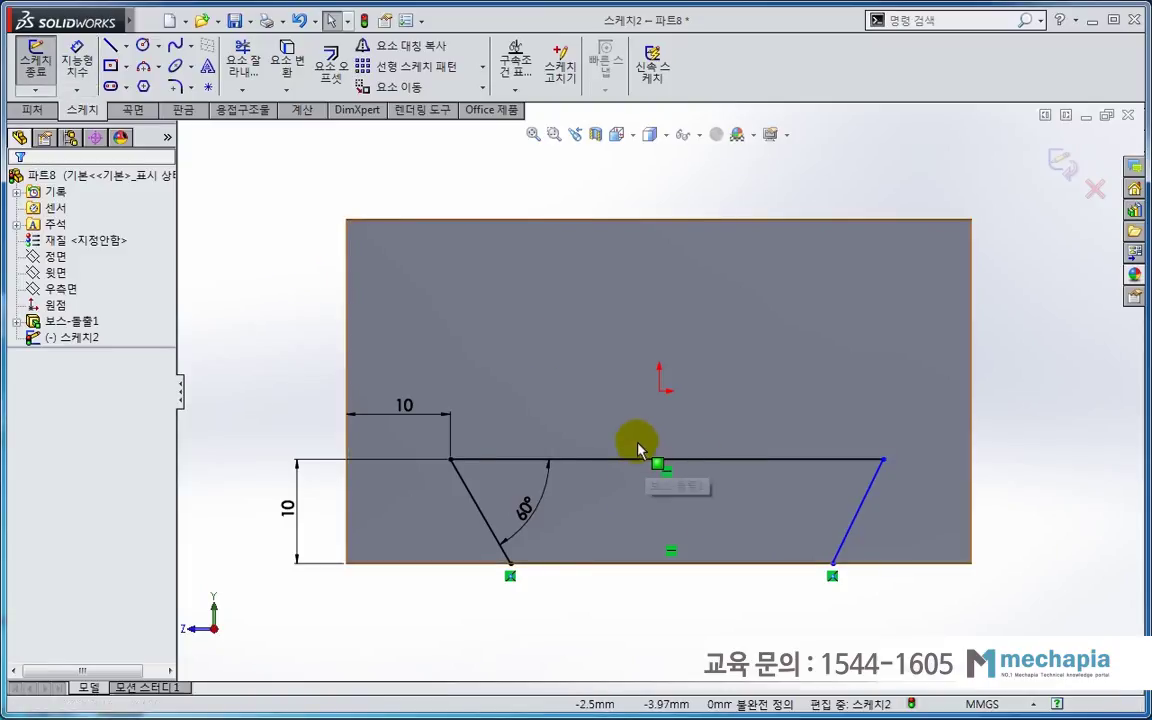
# - Draw a centerline from the origin to the trapezoid's top side and make it vertical
pyautogui.click(127, 47)
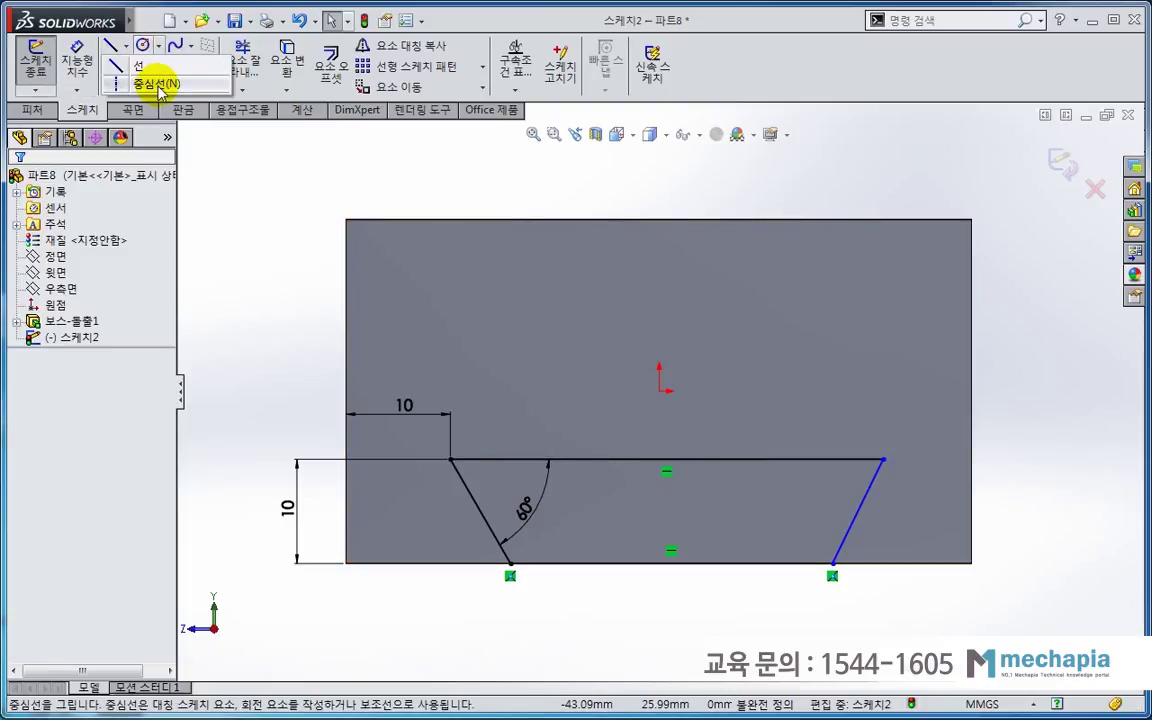
pyautogui.click(154, 83)
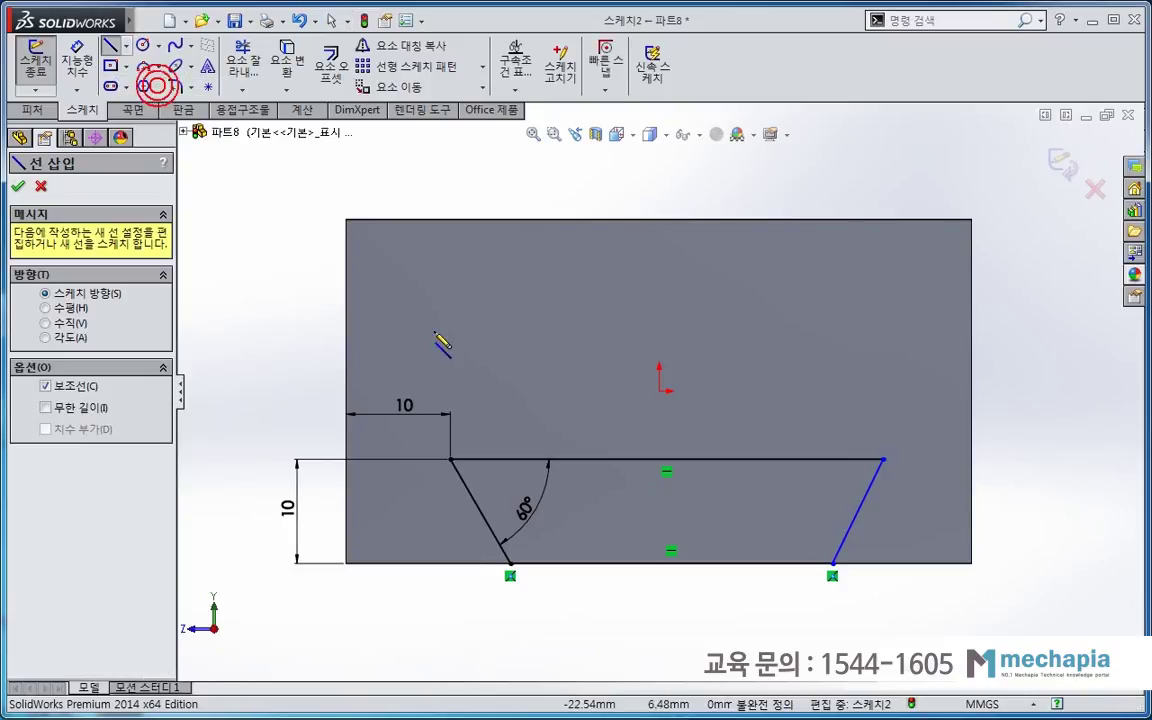
pyautogui.click(659, 391)
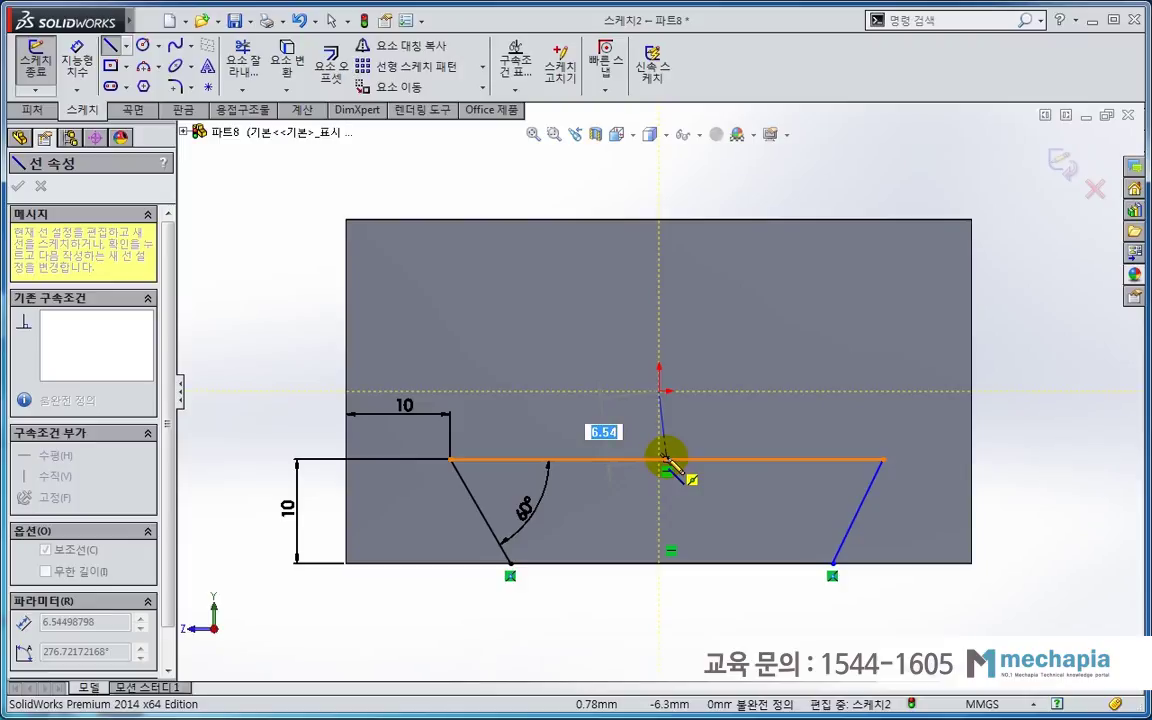
pyautogui.click(665, 460)
pyautogui.press('Escape')
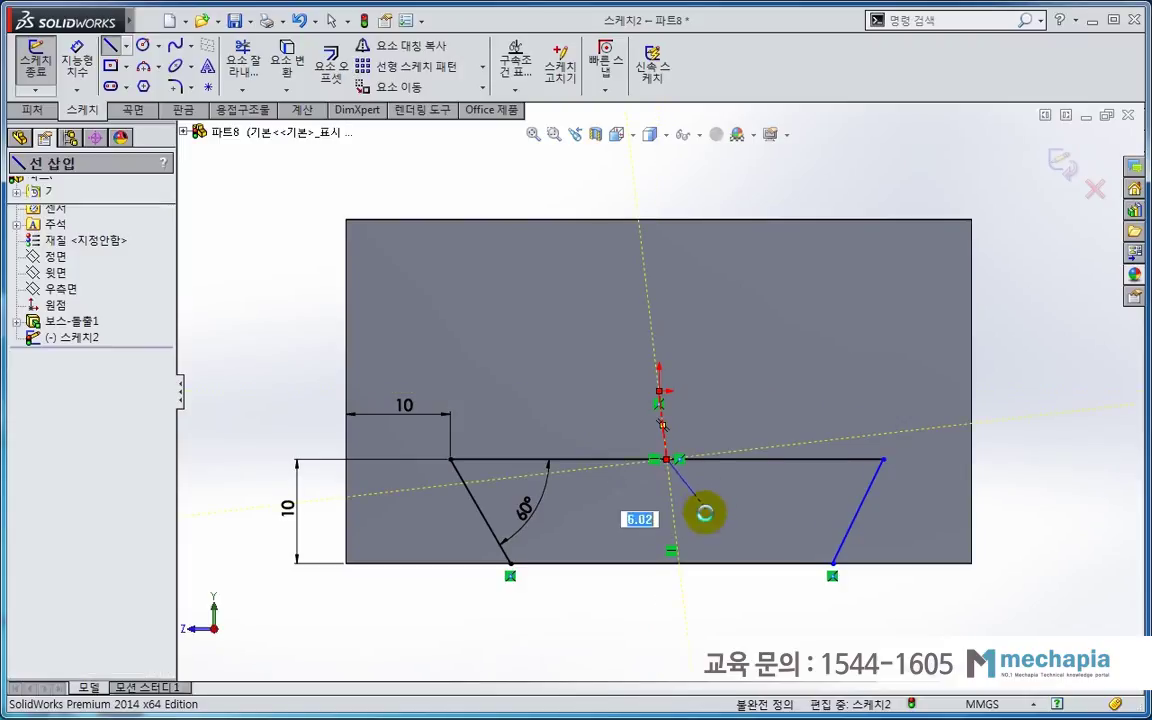
pyautogui.click(657, 610)
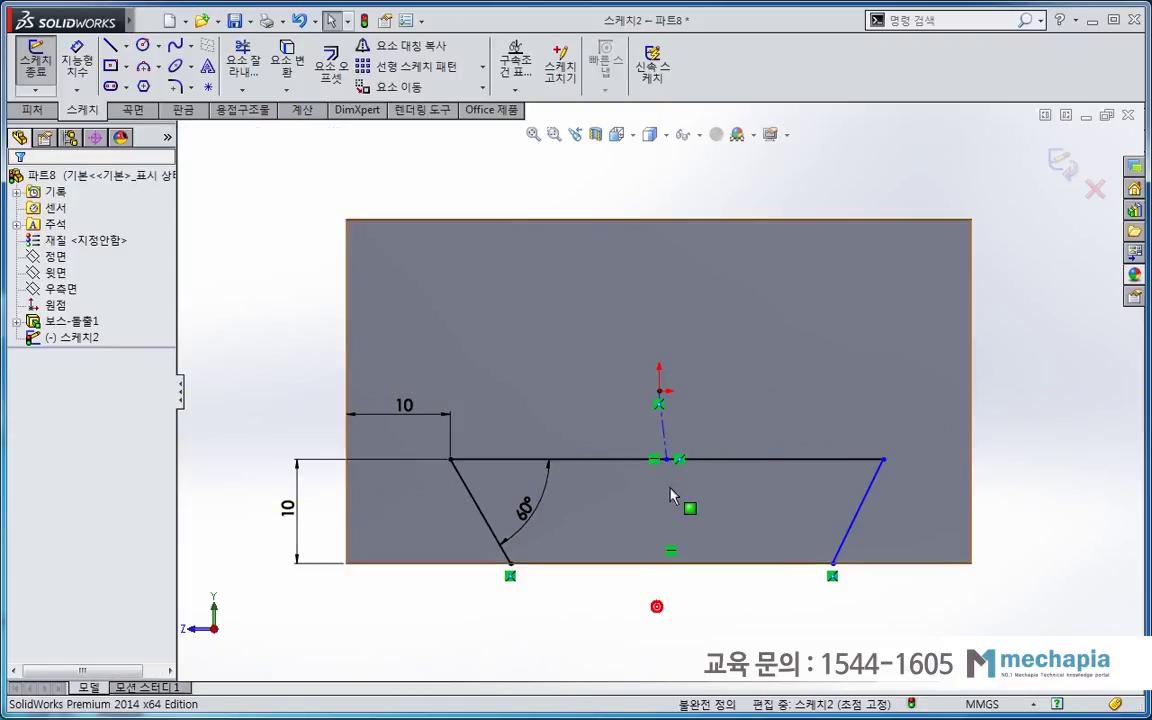
pyautogui.click(669, 430)
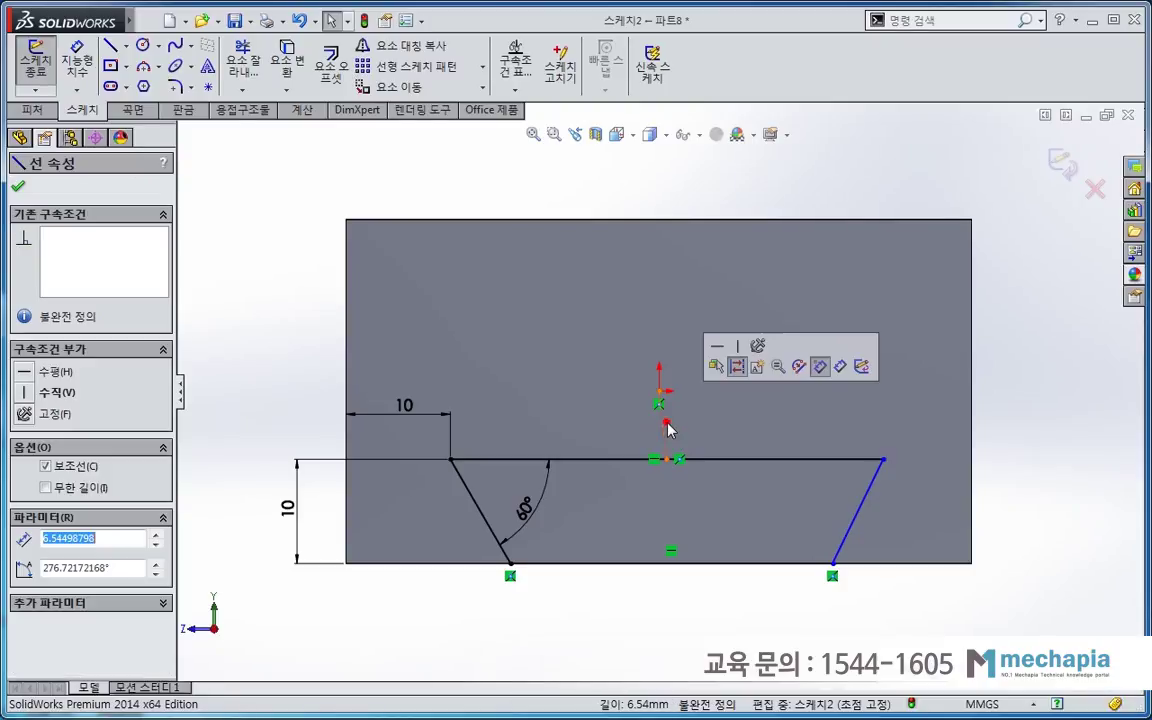
pyautogui.click(737, 348)
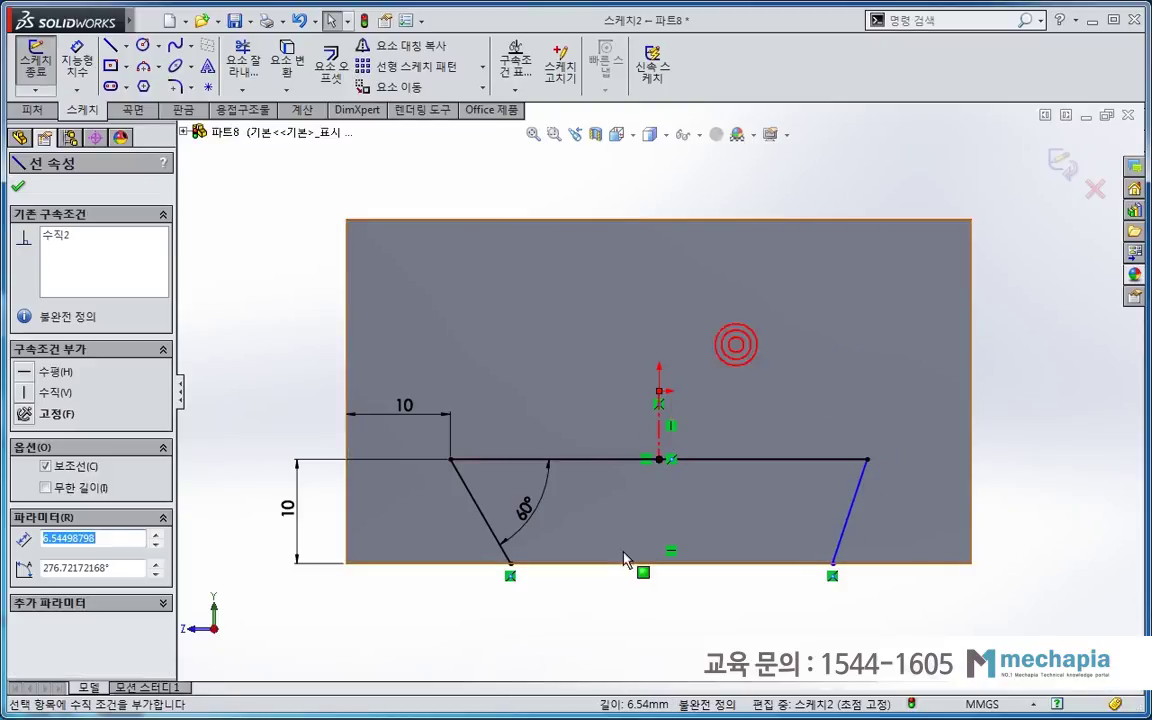
pyautogui.click(615, 610)
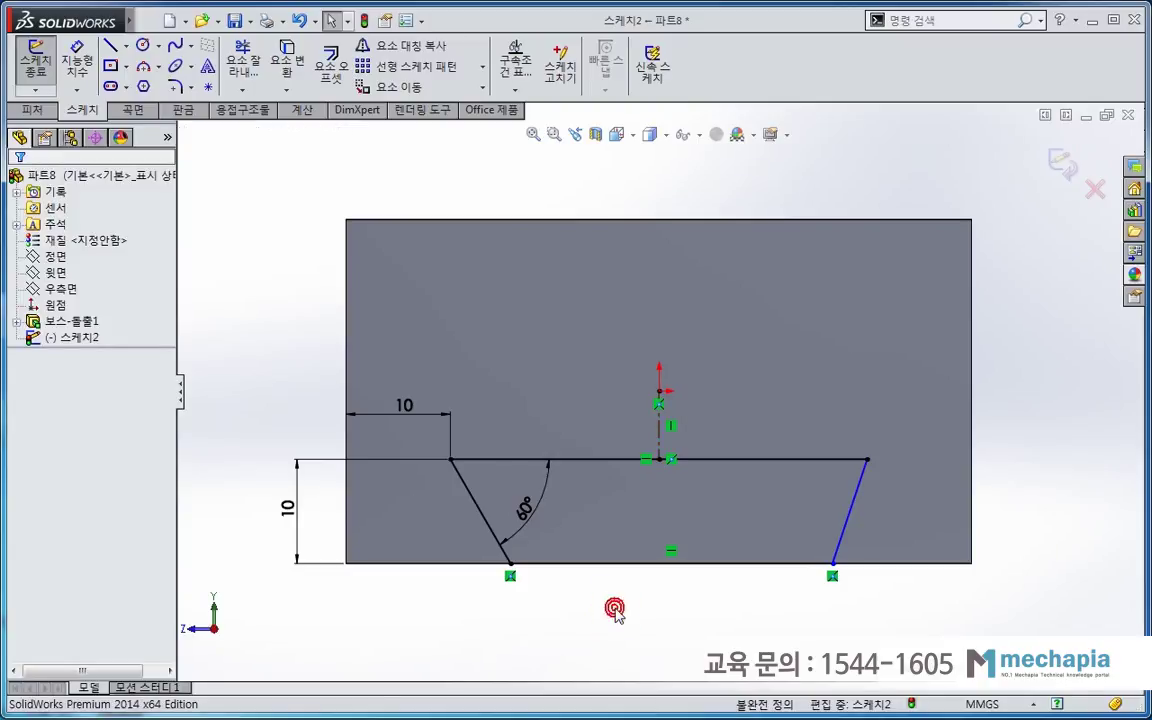
# - Apply an Equal relation to the trapezoid's left and right slanted sides
pyautogui.click(476, 508)
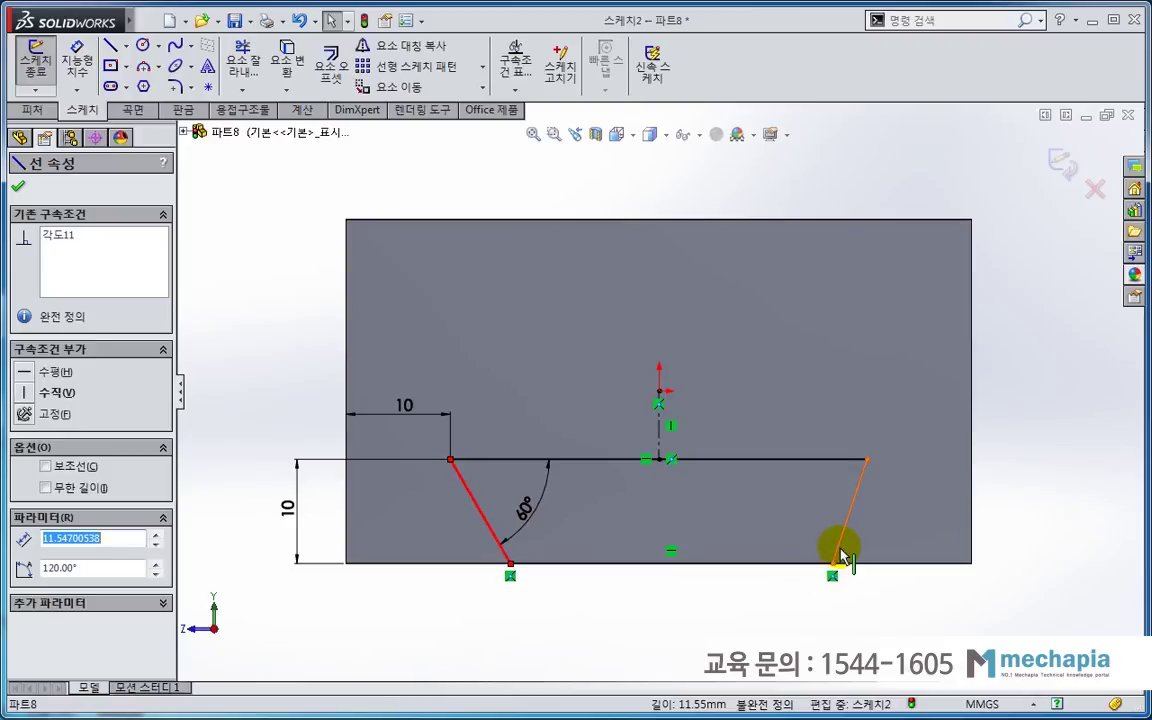
pyautogui.keyDown('ctrl'); pyautogui.click(840, 549); pyautogui.keyUp('ctrl')
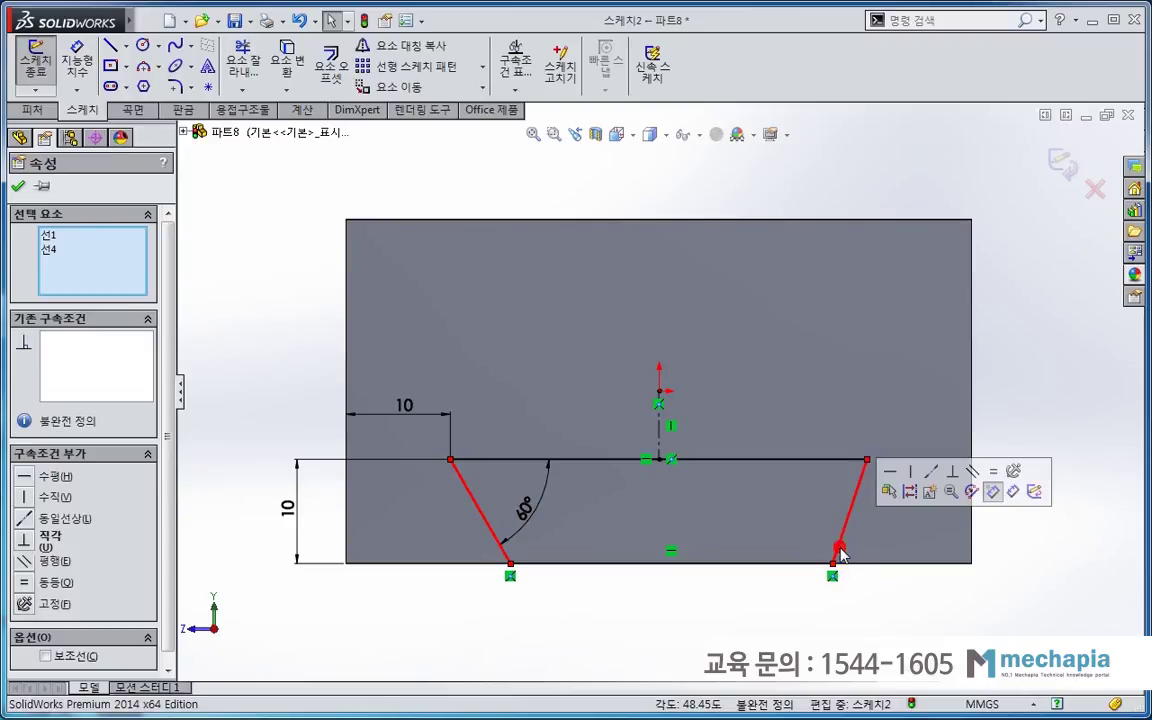
pyautogui.click(993, 478)
pyautogui.click(733, 625)
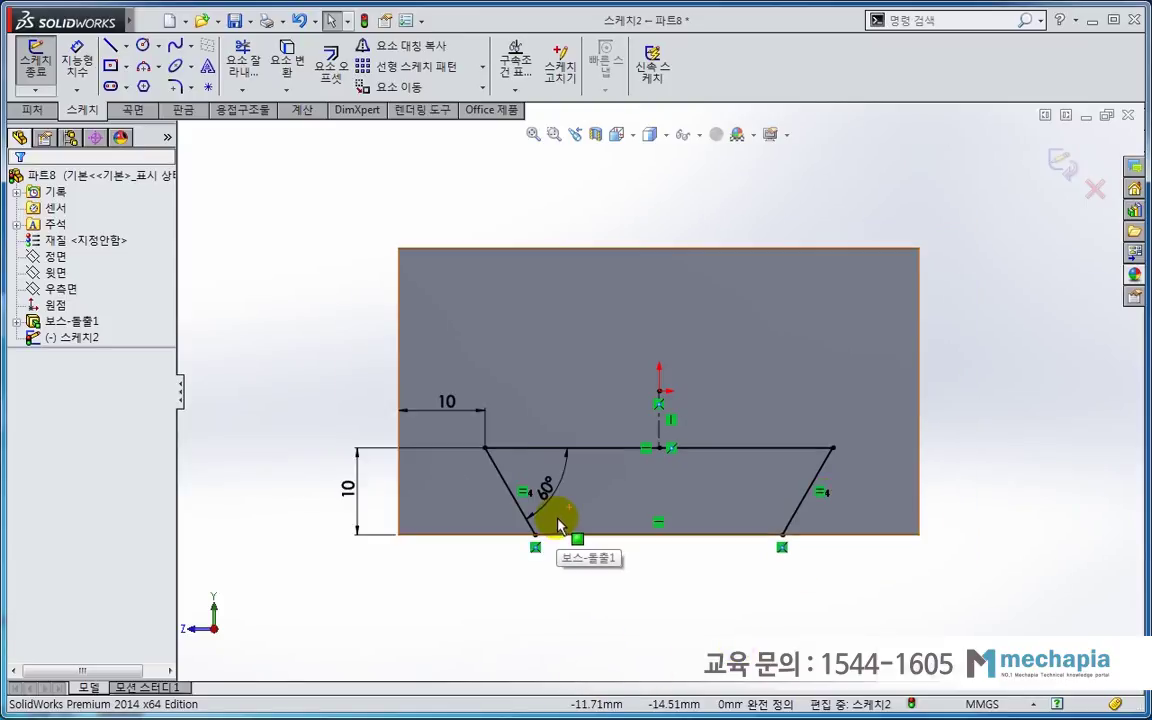
# - Cut-extrude the trapezoid sketch into the block with the Up To Next end condition
pyautogui.moveTo(558, 522); pyautogui.dragTo(597, 535, button='middle')
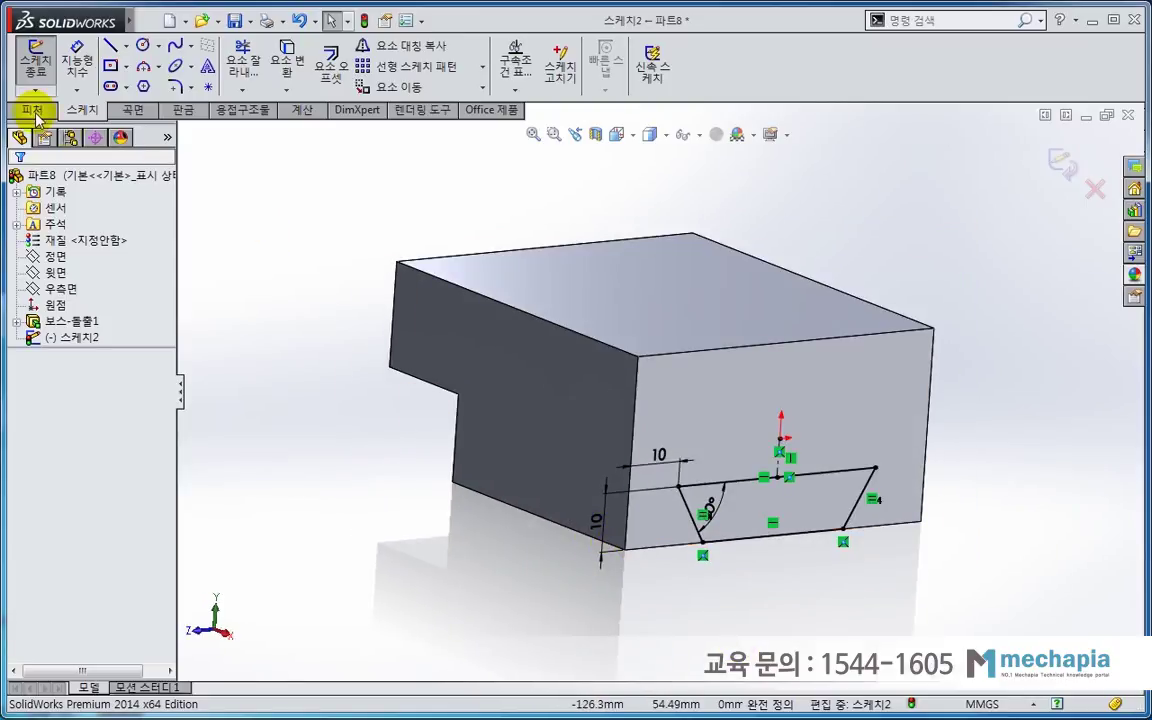
pyautogui.click(33, 110)
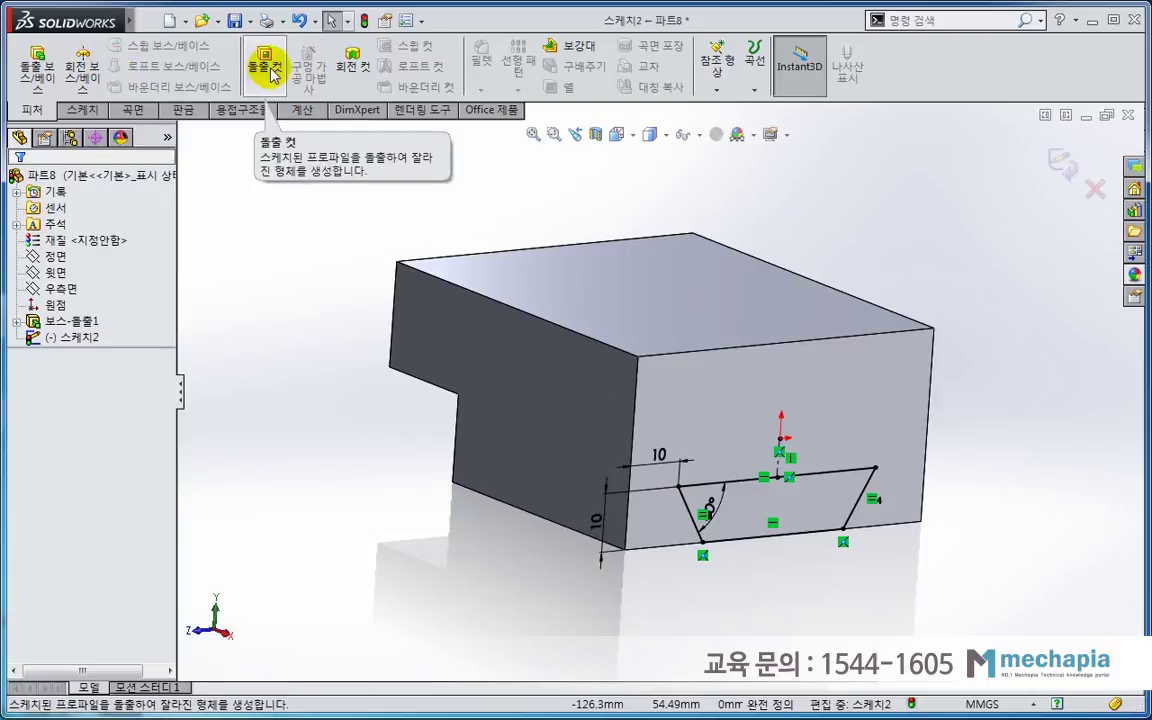
pyautogui.click(266, 66)
pyautogui.moveTo(608, 551)
pyautogui.mouseDown(button='middle')
pyautogui.moveTo(693, 545)
pyautogui.moveTo(794, 597)
pyautogui.moveTo(663, 614)
pyautogui.moveTo(678, 627)
pyautogui.moveTo(673, 641)
pyautogui.mouseUp(button='middle')
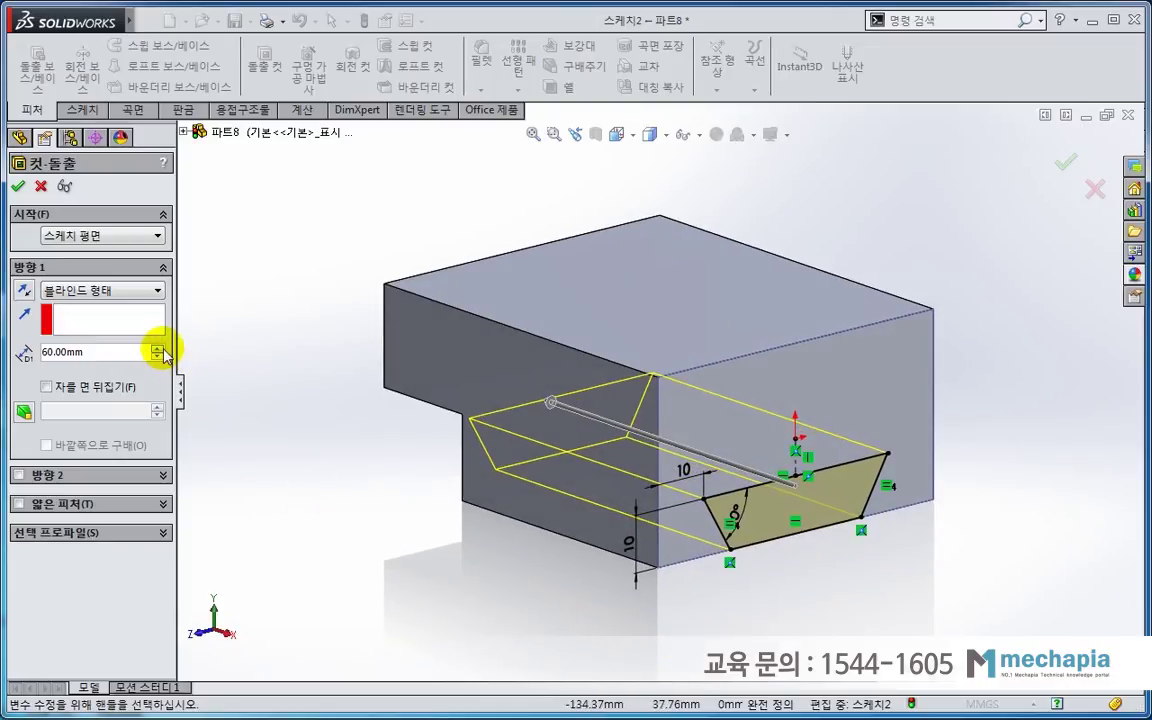
pyautogui.click(138, 291)
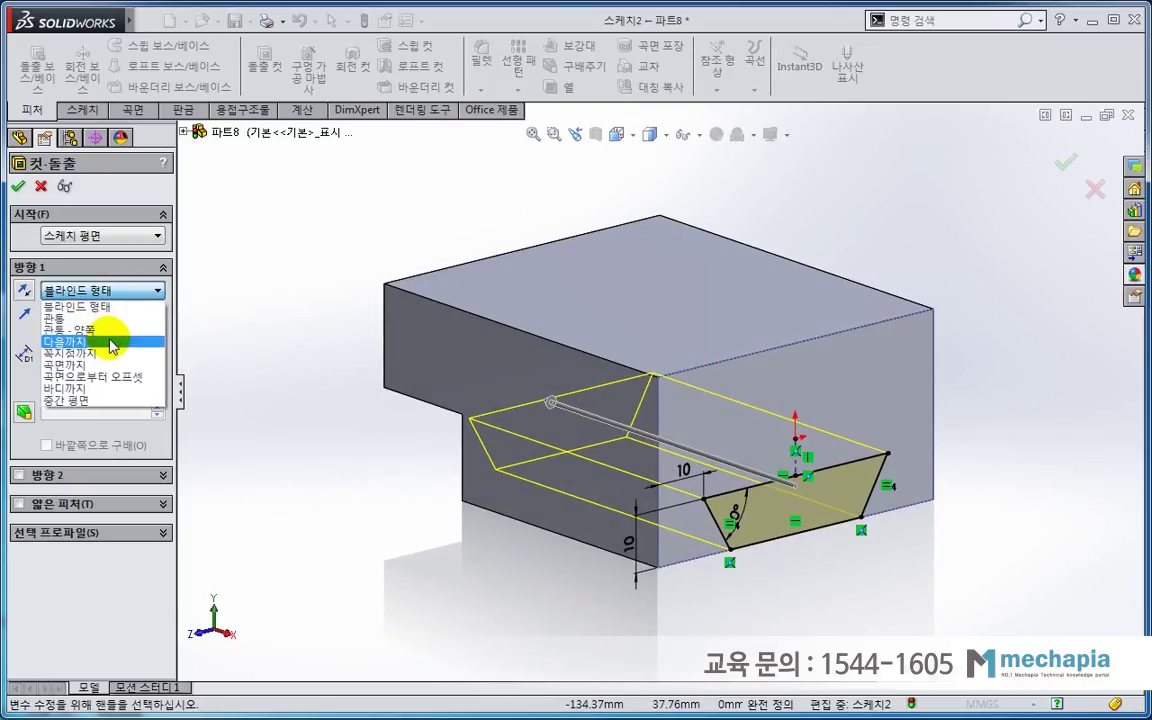
pyautogui.click(150, 340)
pyautogui.click(18, 186)
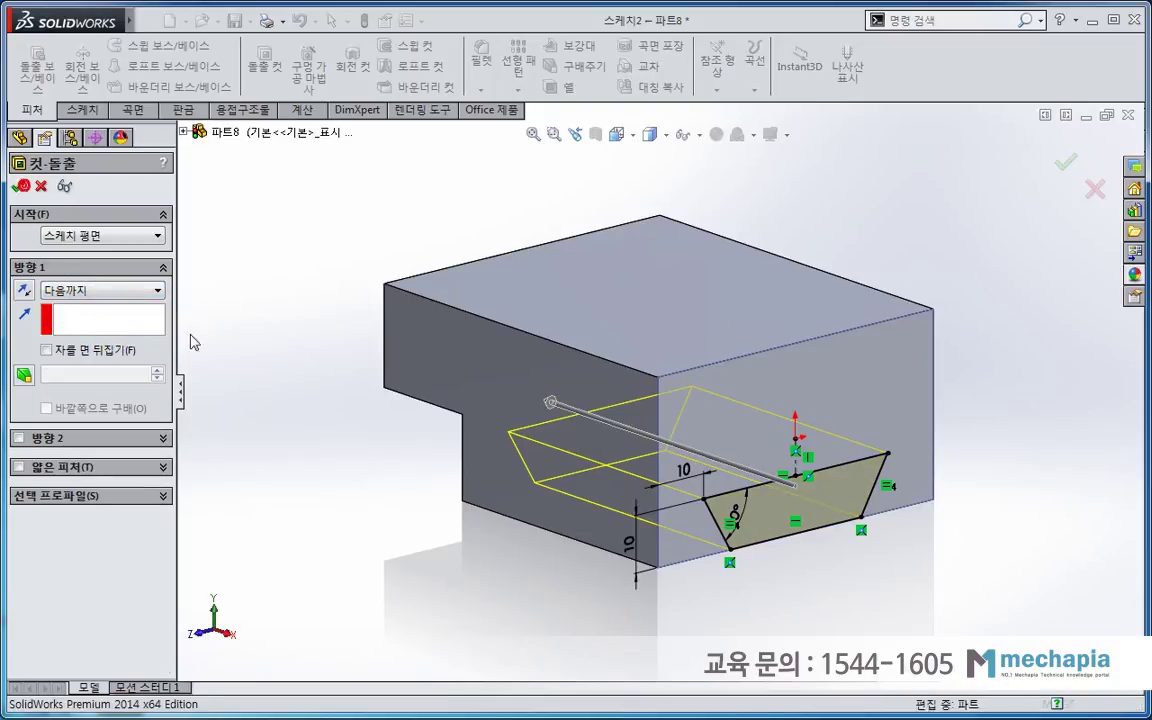
# - Select the slotted block's large flat face and start sketch 스케치3 on it
pyautogui.moveTo(321, 494)
pyautogui.mouseDown(button='middle')
pyautogui.moveTo(491, 437)
pyautogui.moveTo(476, 458)
pyautogui.moveTo(548, 476)
pyautogui.moveTo(438, 508)
pyautogui.moveTo(633, 589)
pyautogui.moveTo(512, 561)
pyautogui.moveTo(488, 580)
pyautogui.mouseUp(button='middle')
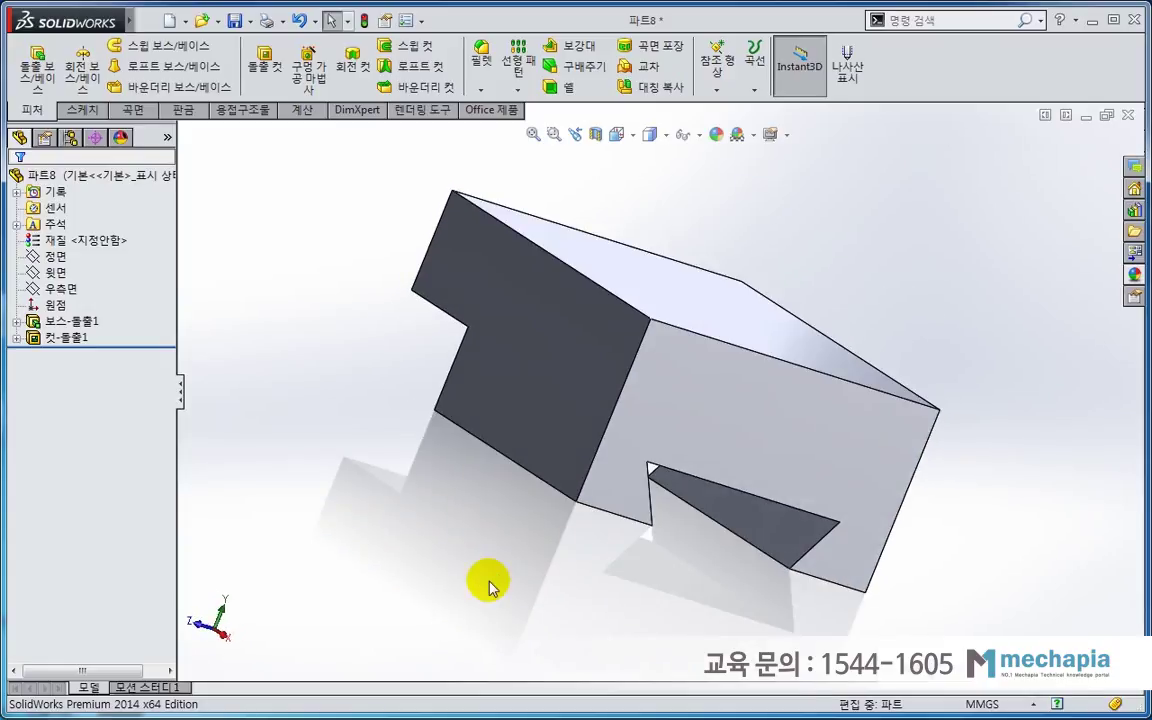
pyautogui.moveTo(507, 545)
pyautogui.mouseDown(button='middle')
pyautogui.moveTo(617, 406)
pyautogui.moveTo(591, 561)
pyautogui.moveTo(613, 604)
pyautogui.mouseUp(button='middle')
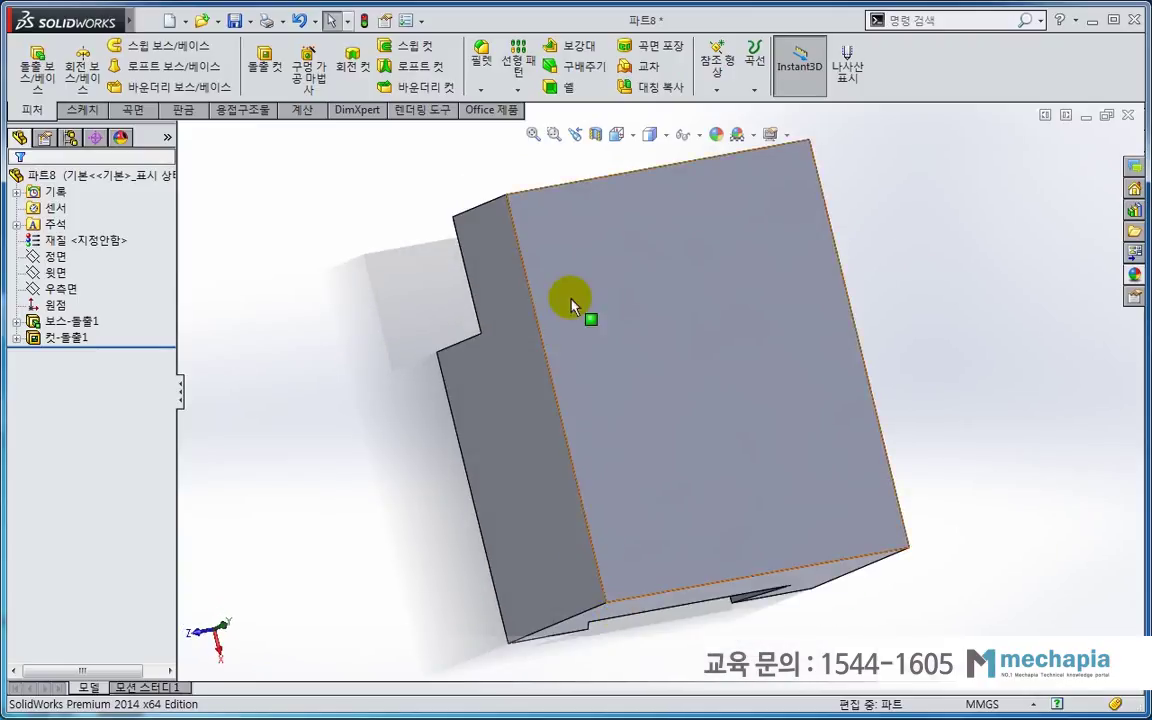
pyautogui.click(612, 209)
pyautogui.click(683, 155)
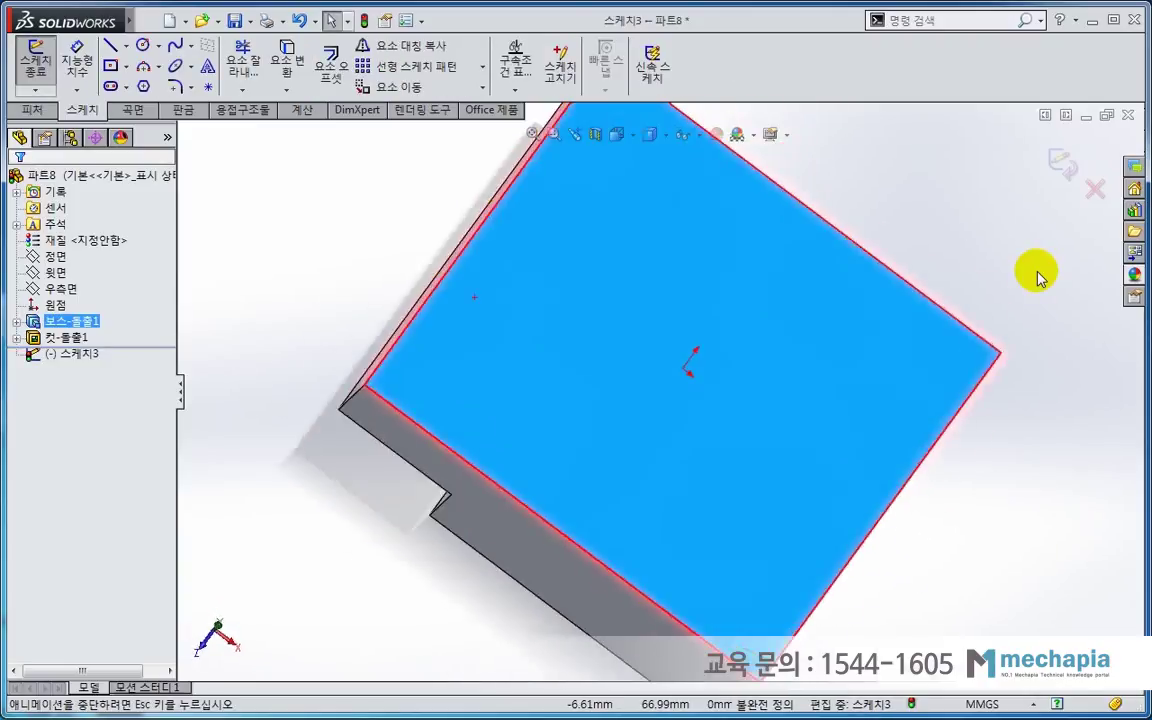
# - Draw the five-line V-shaped slot outline with a stepped notch tip, closed along the face's left edge
pyautogui.click(325, 352)
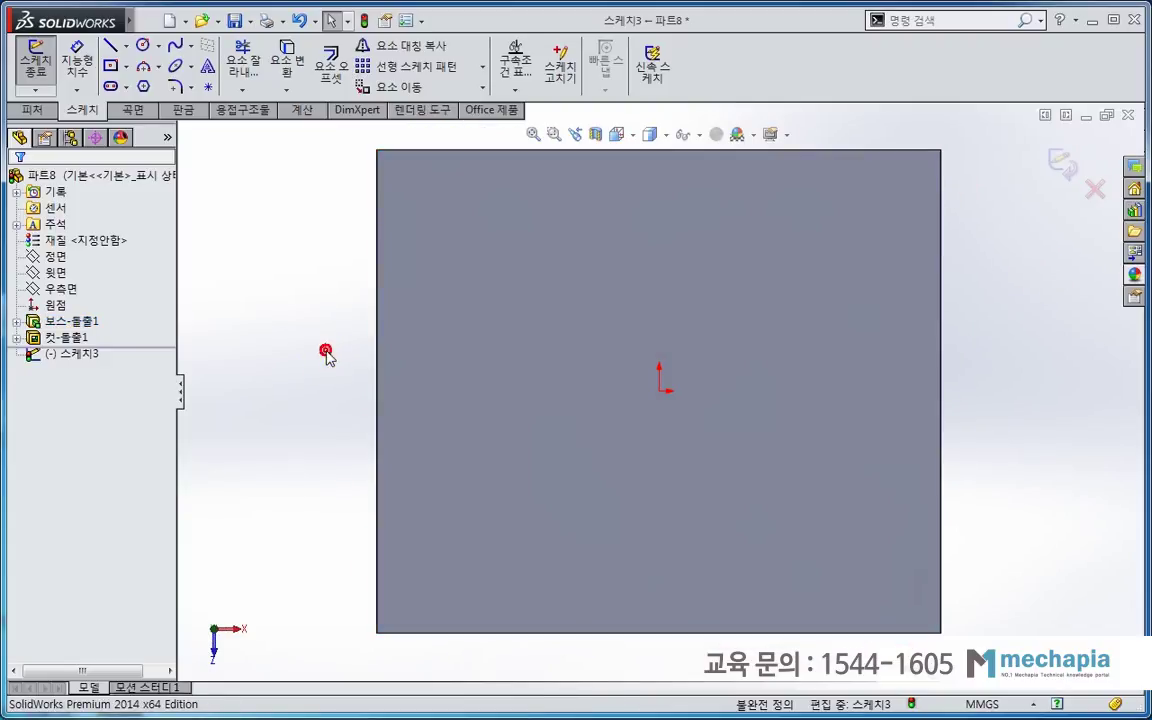
pyautogui.click(111, 44)
pyautogui.click(378, 189)
pyautogui.click(551, 374)
pyautogui.click(551, 374)
pyautogui.click(587, 374)
pyautogui.click(587, 430)
pyautogui.click(557, 430)
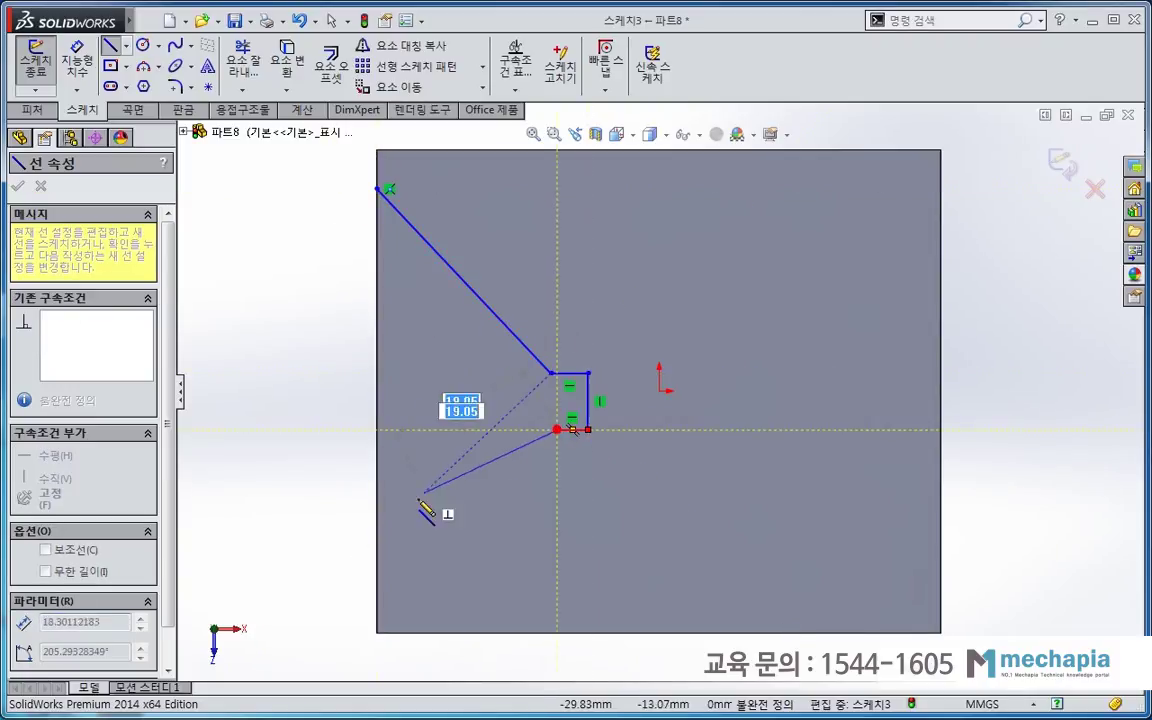
pyautogui.click(378, 566)
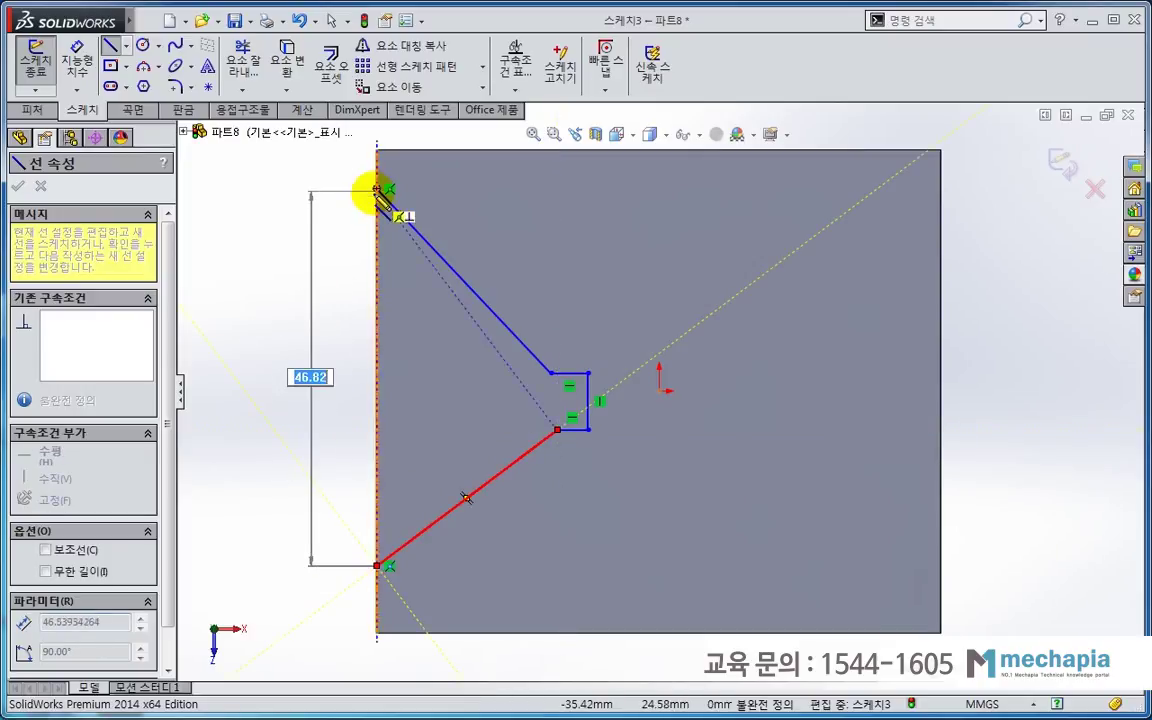
pyautogui.click(378, 189)
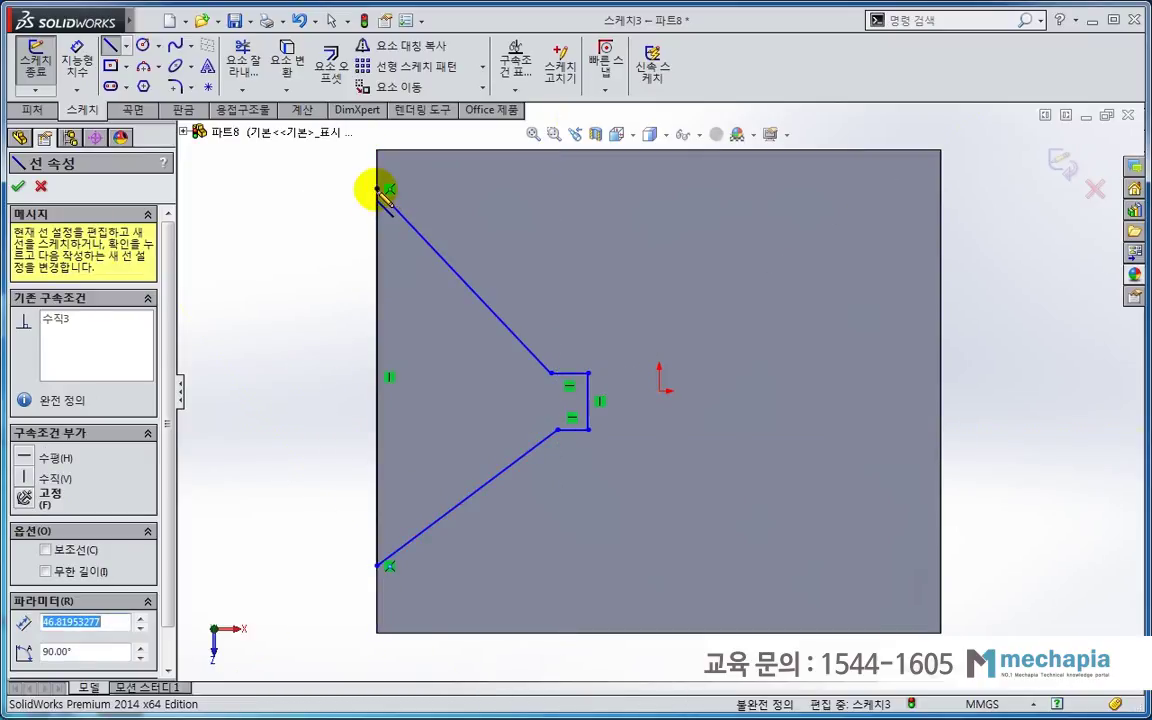
pyautogui.press('Escape')
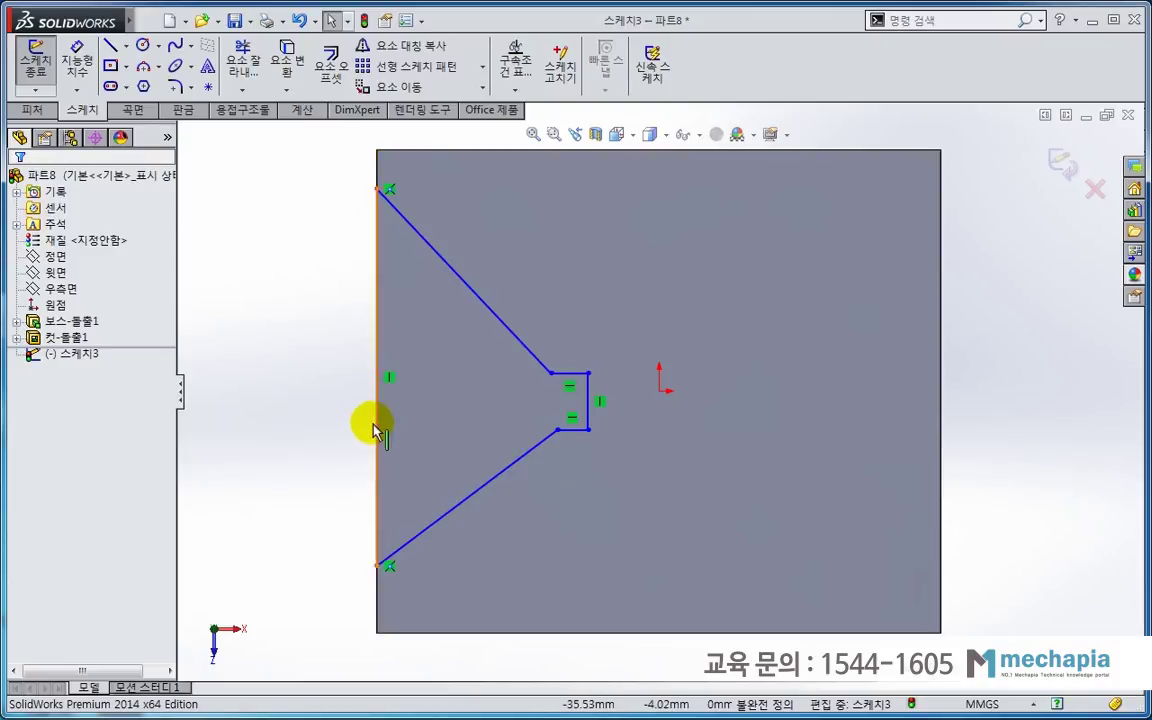
# - Dimension the left edge line at 45 mm and the angle between the diagonals at 120°
pyautogui.click(77, 60)
pyautogui.click(377, 398)
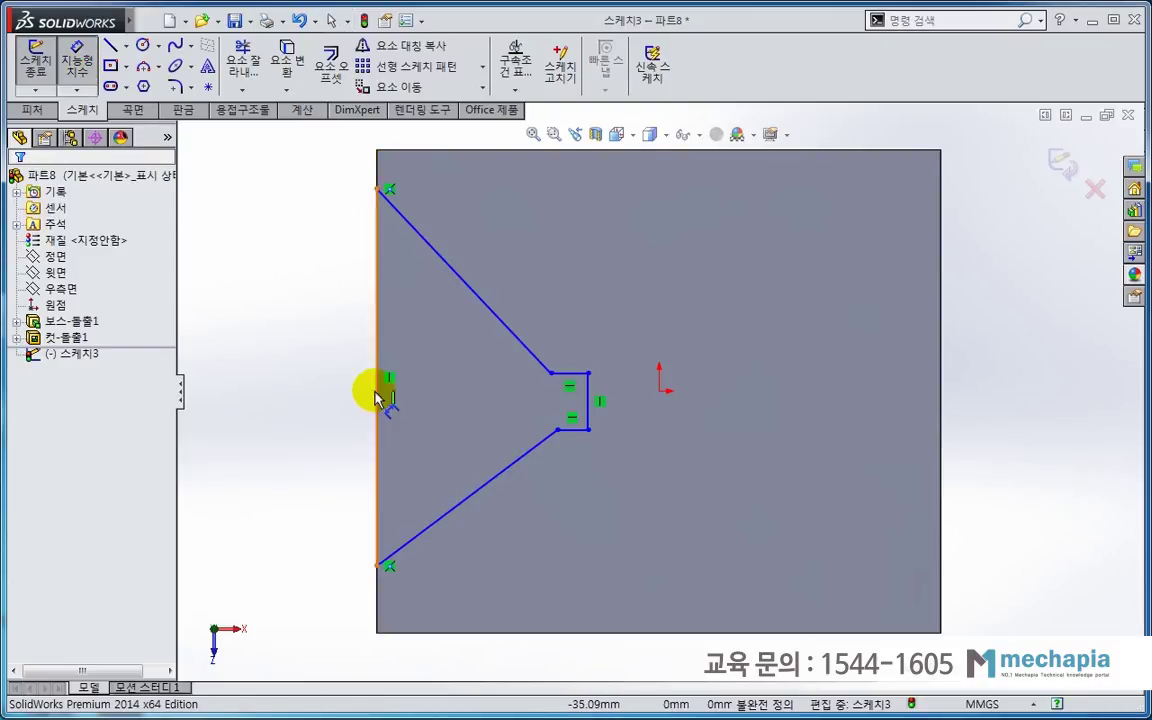
pyautogui.click(299, 396)
pyautogui.write('45')
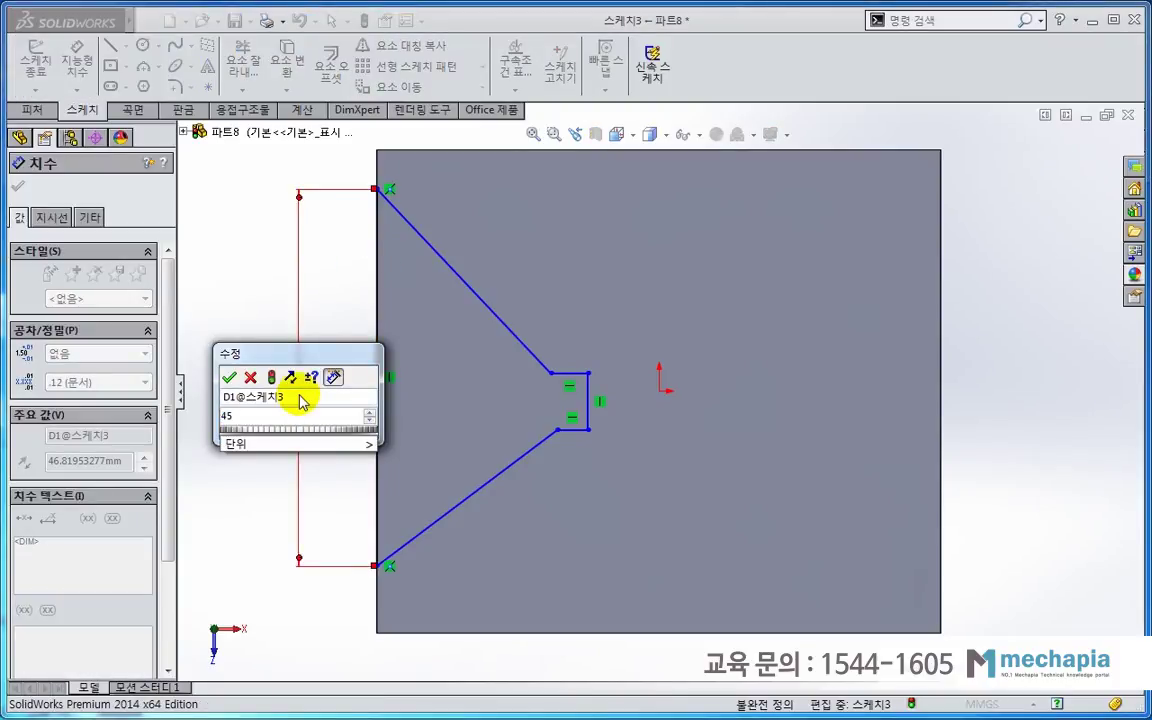
pyautogui.press('Return')
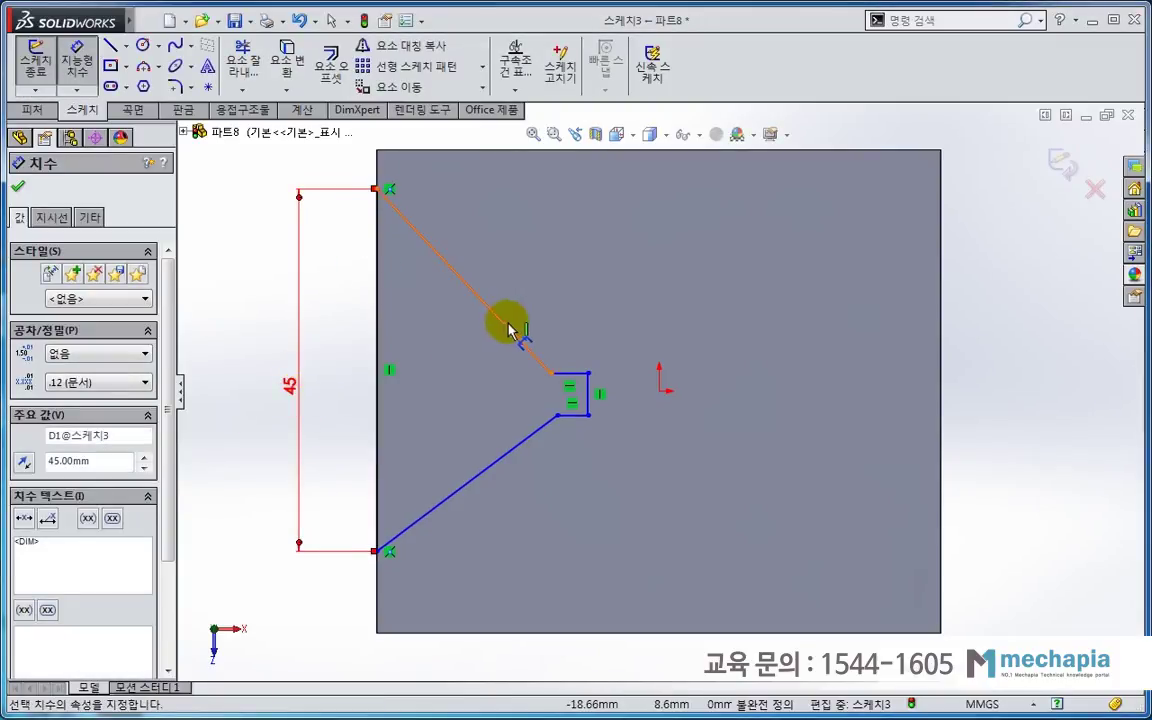
pyautogui.click(510, 332)
pyautogui.click(512, 446)
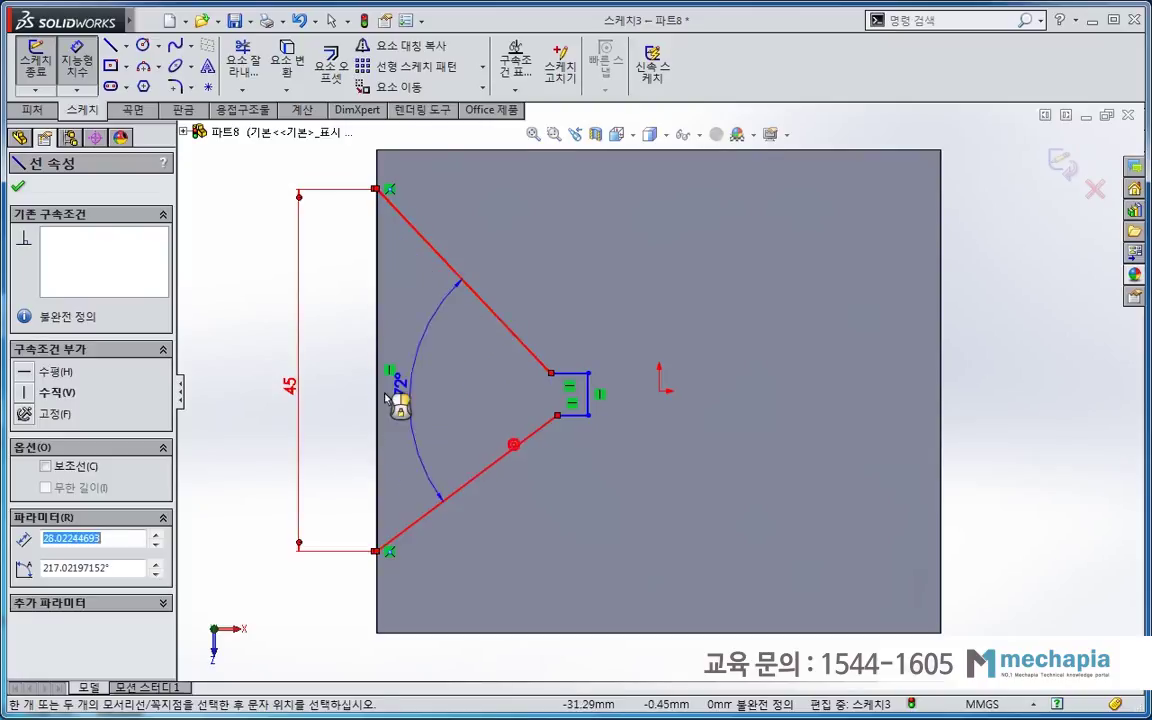
pyautogui.click(370, 398)
pyautogui.write('120')
pyautogui.press('Return')
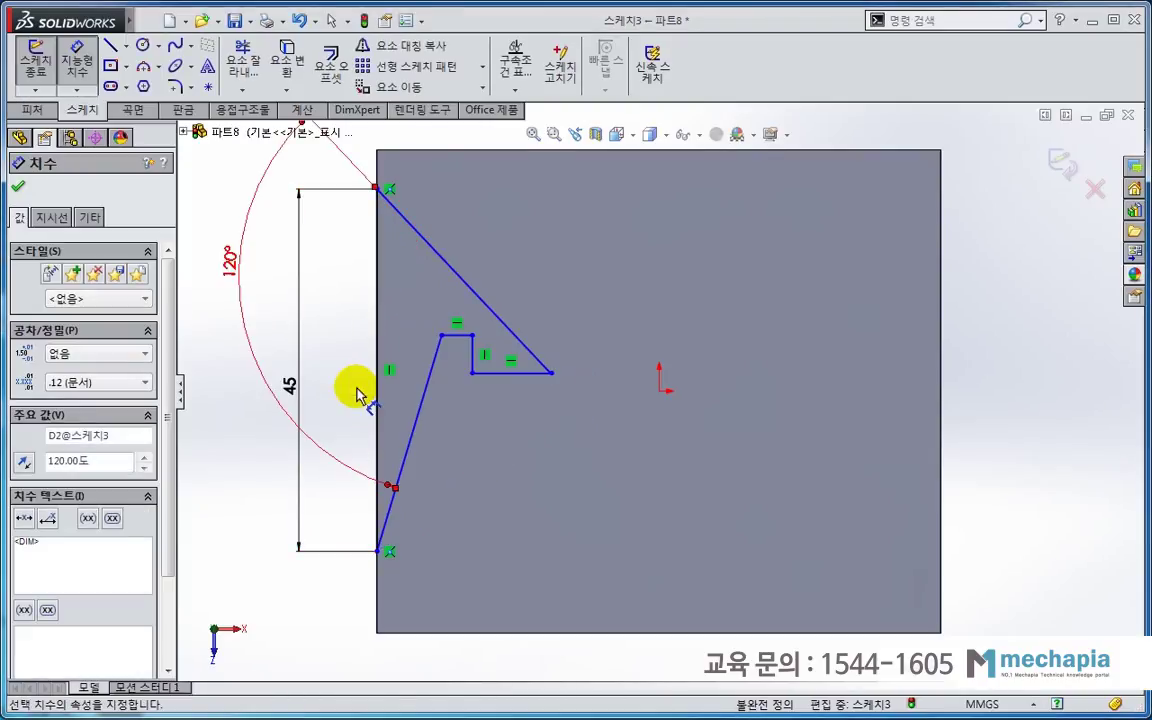
pyautogui.press('Escape')
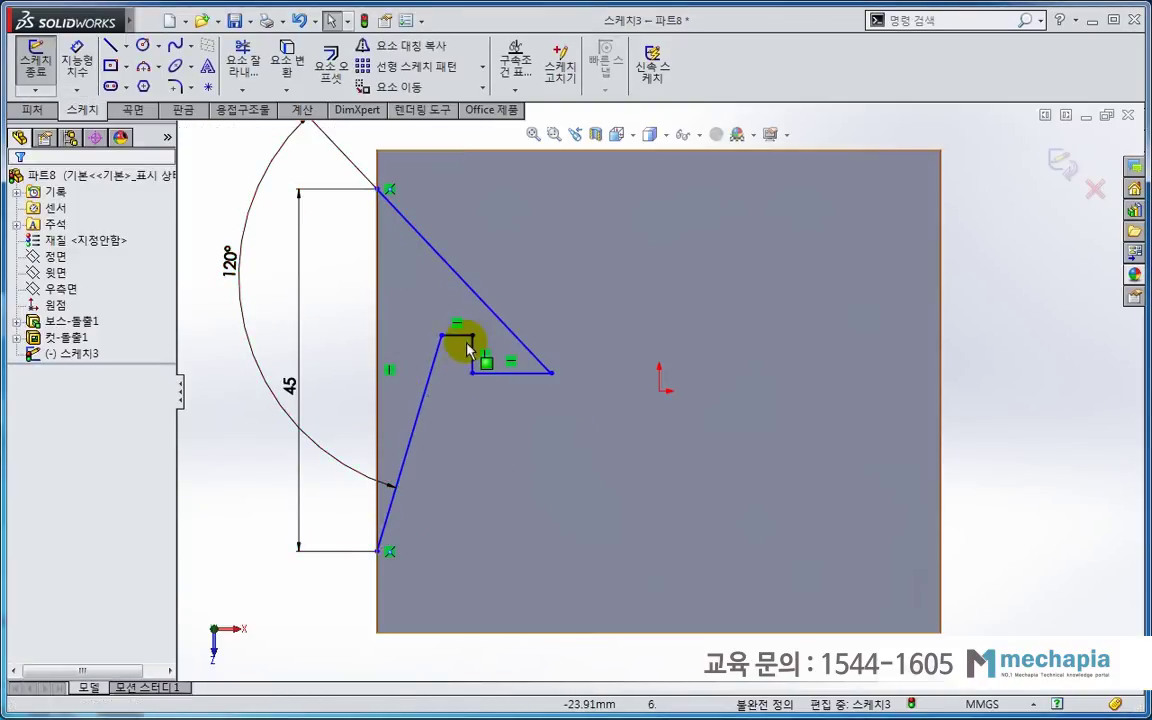
# - Drag the flipped notch corner and its end line back into a proper stepped shape
pyautogui.moveTo(472, 340)
pyautogui.mouseDown()
pyautogui.moveTo(497, 395)
pyautogui.moveTo(489, 406)
pyautogui.moveTo(476, 345)
pyautogui.mouseUp()
pyautogui.click(440, 373)
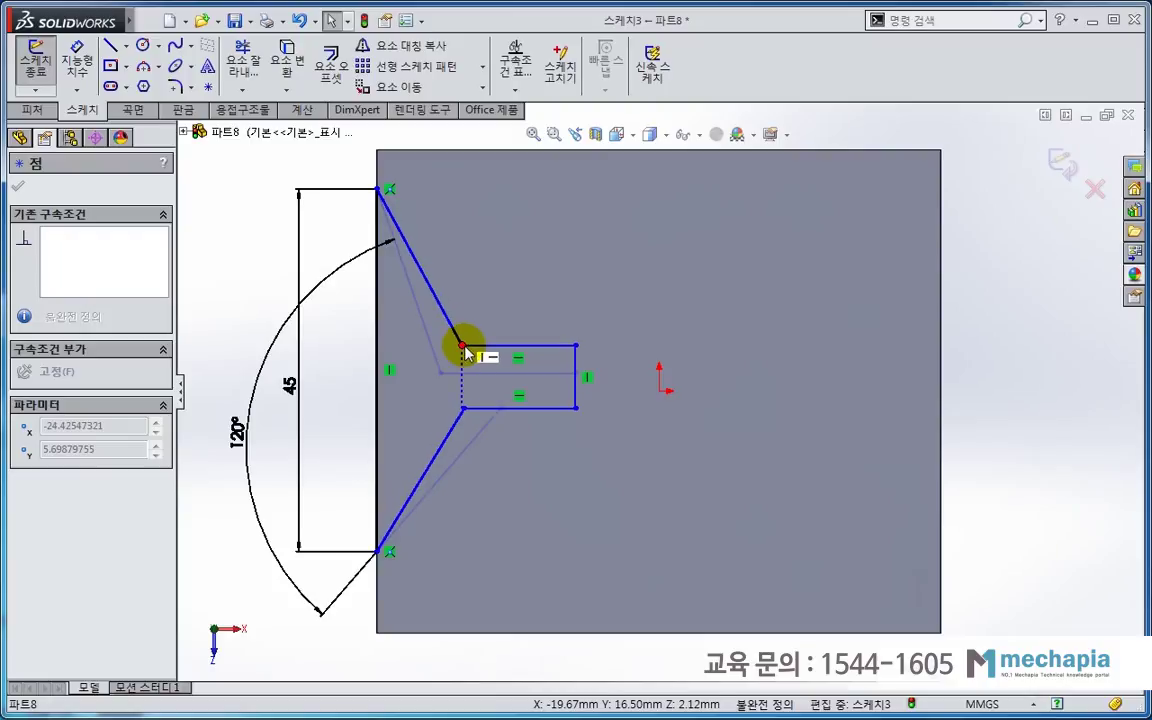
pyautogui.moveTo(575, 376); pyautogui.dragTo(507, 378)
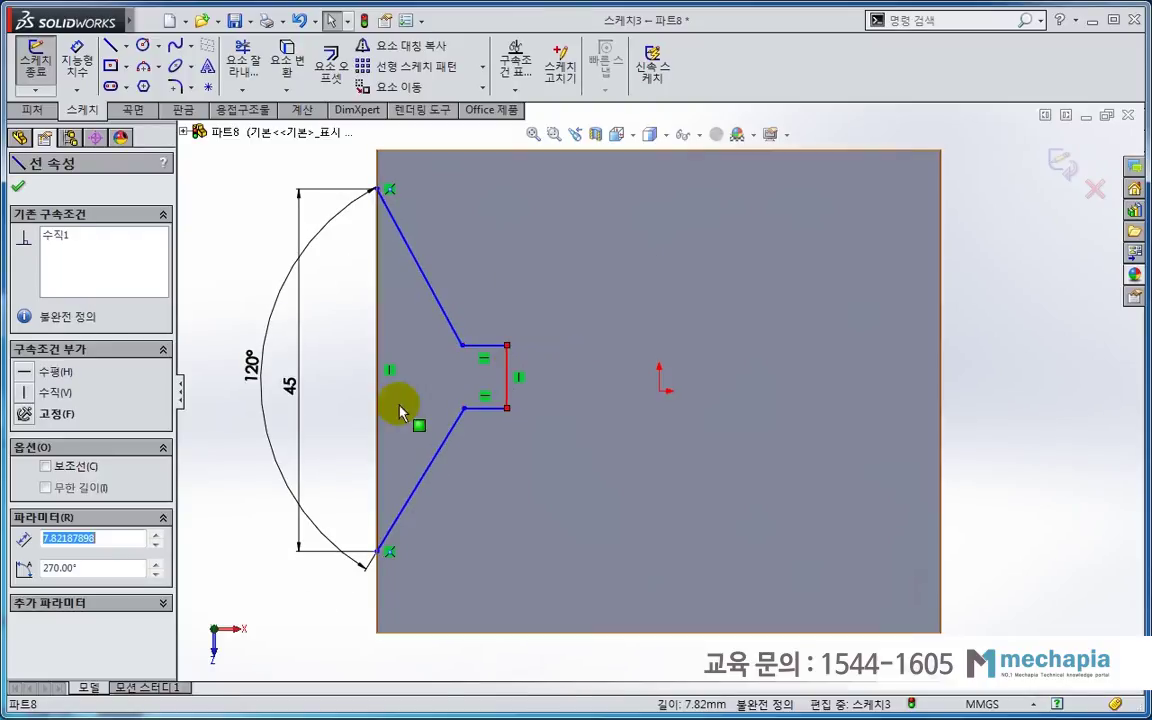
pyautogui.click(270, 560)
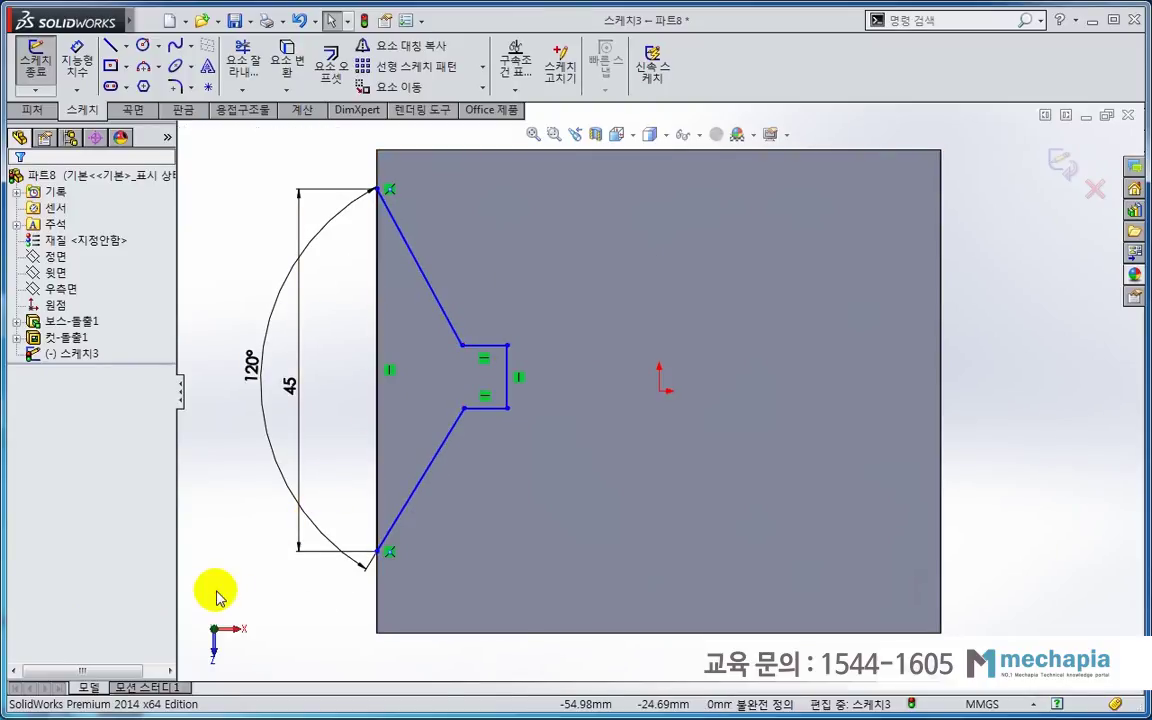
# - Dimension the notch height at 4 mm and its distance from the left edge at 15 mm
pyautogui.click(77, 60)
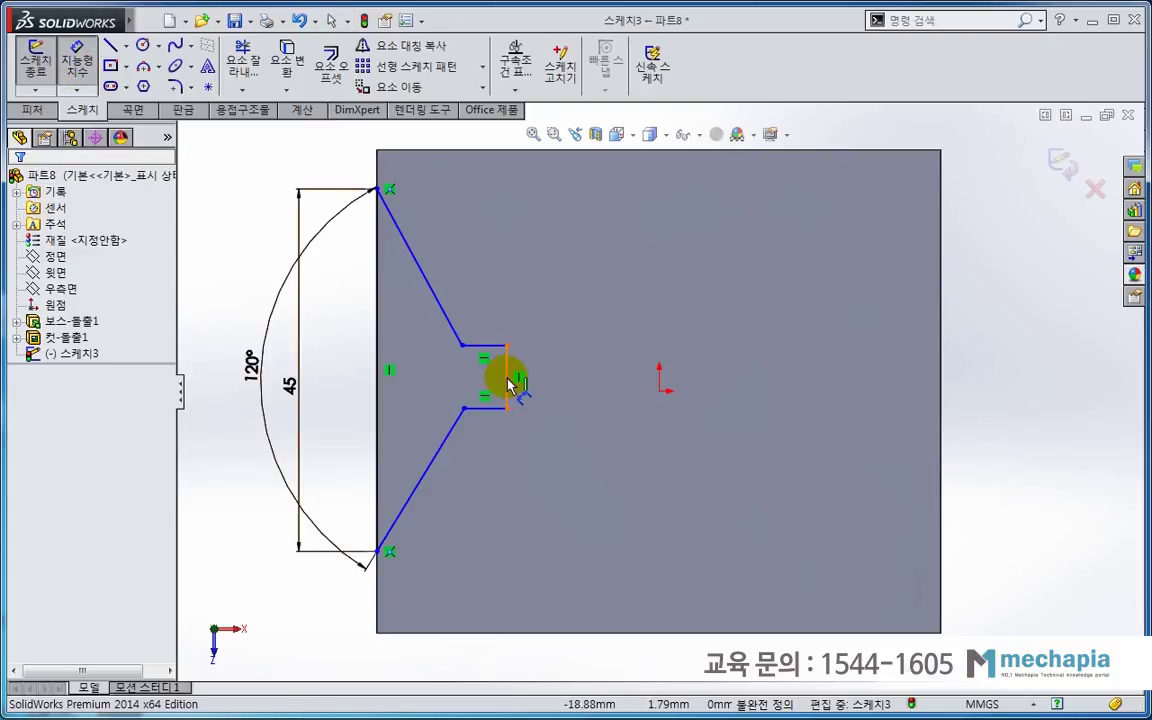
pyautogui.click(510, 383)
pyautogui.click(558, 392)
pyautogui.write('4')
pyautogui.press('Return')
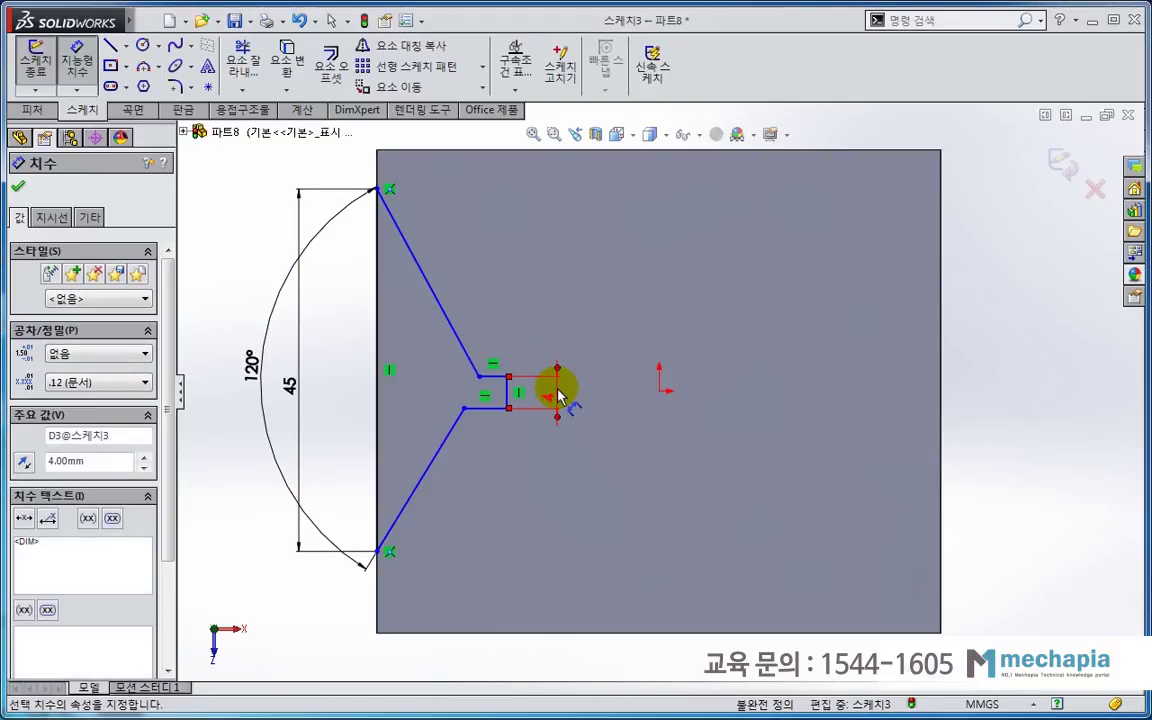
pyautogui.click(509, 392)
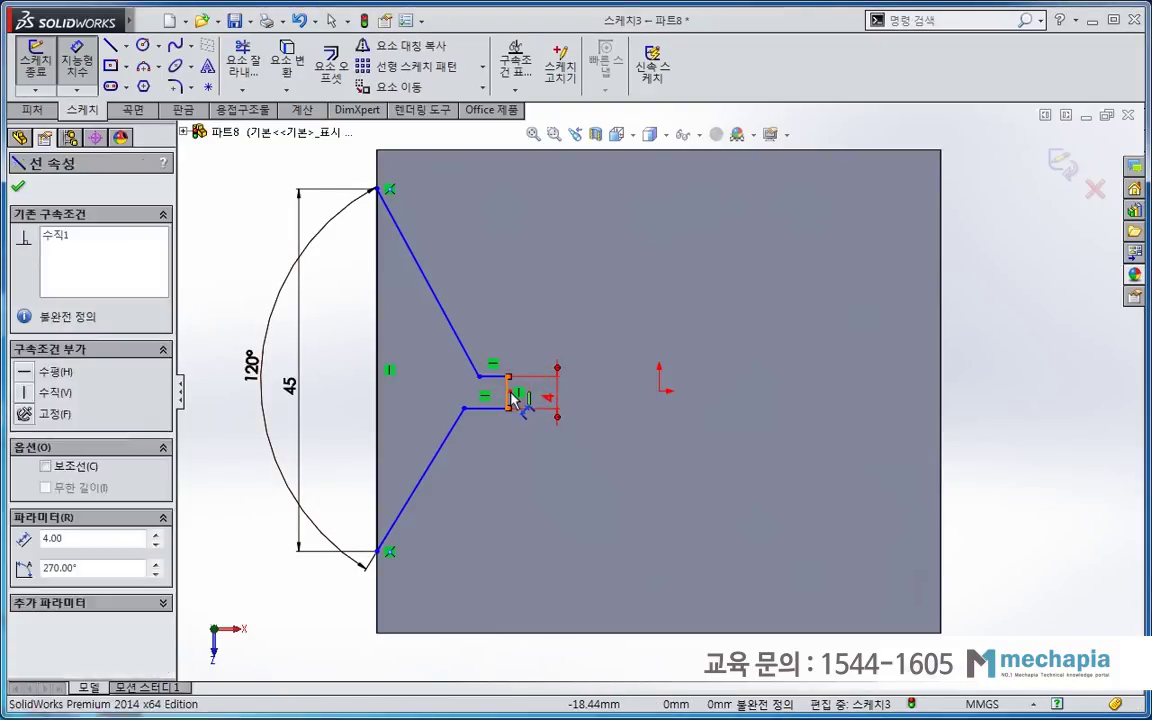
pyautogui.click(373, 250)
pyautogui.click(420, 158)
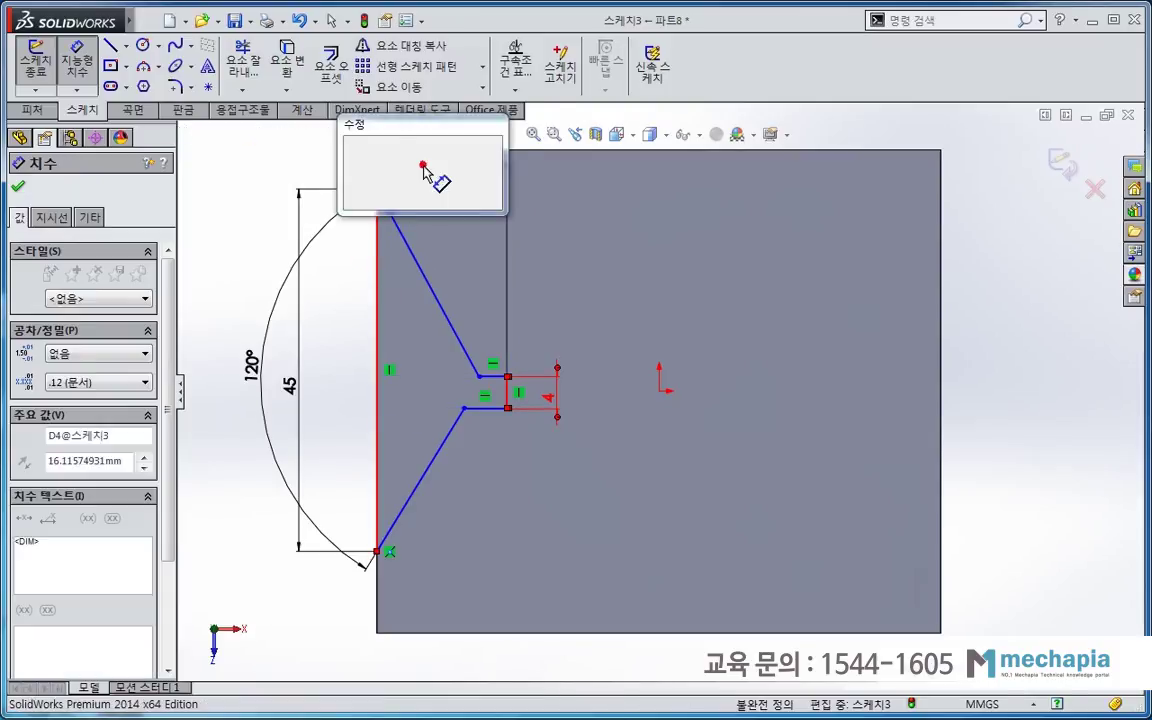
pyautogui.write('15')
pyautogui.press('Return')
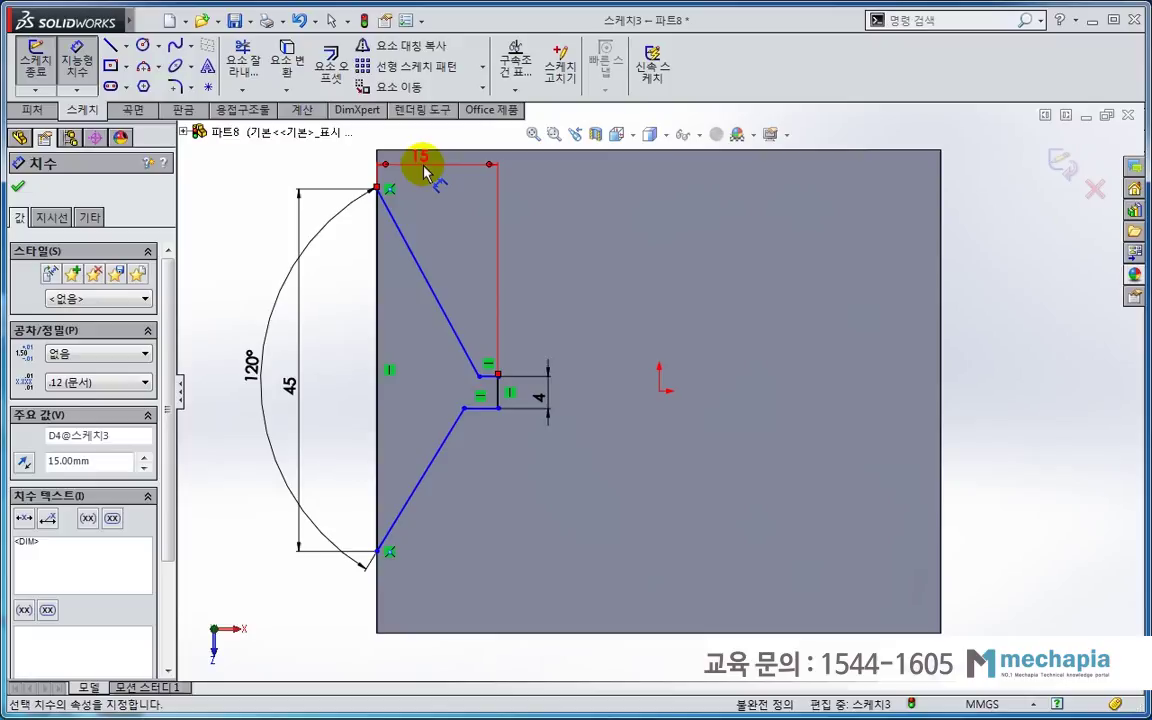
pyautogui.click(575, 325)
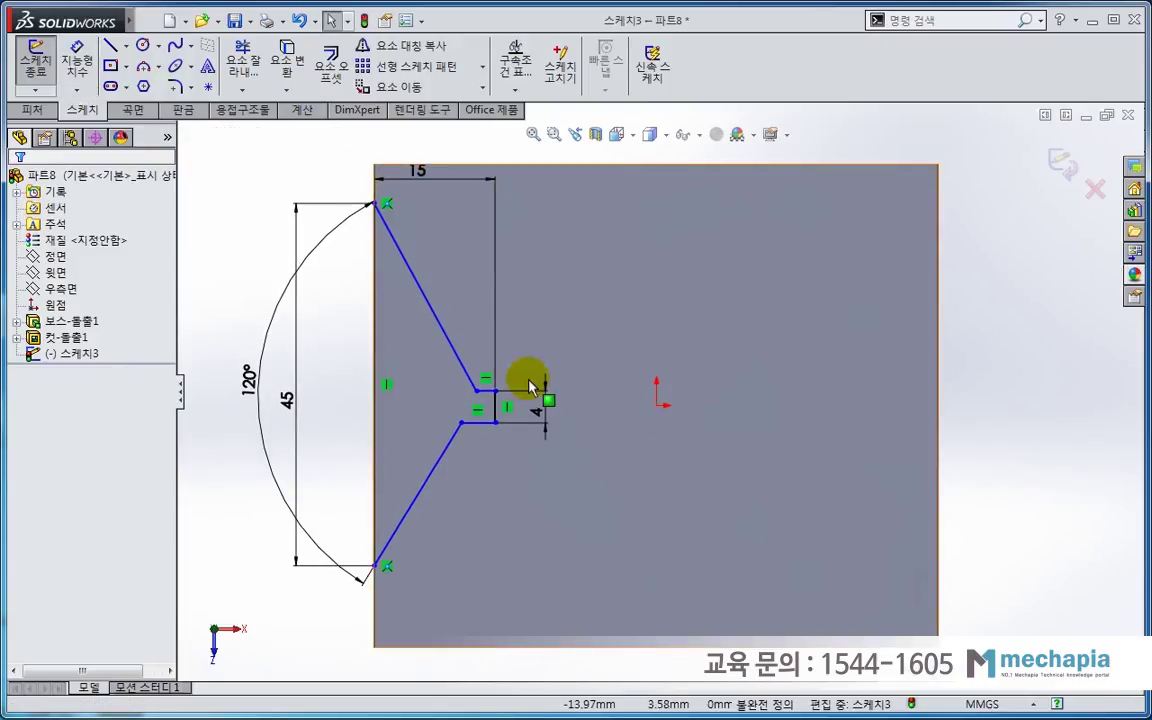
# - Draw a horizontal centerline from the notch midpoint to the part origin
pyautogui.click(126, 46)
pyautogui.click(130, 65)
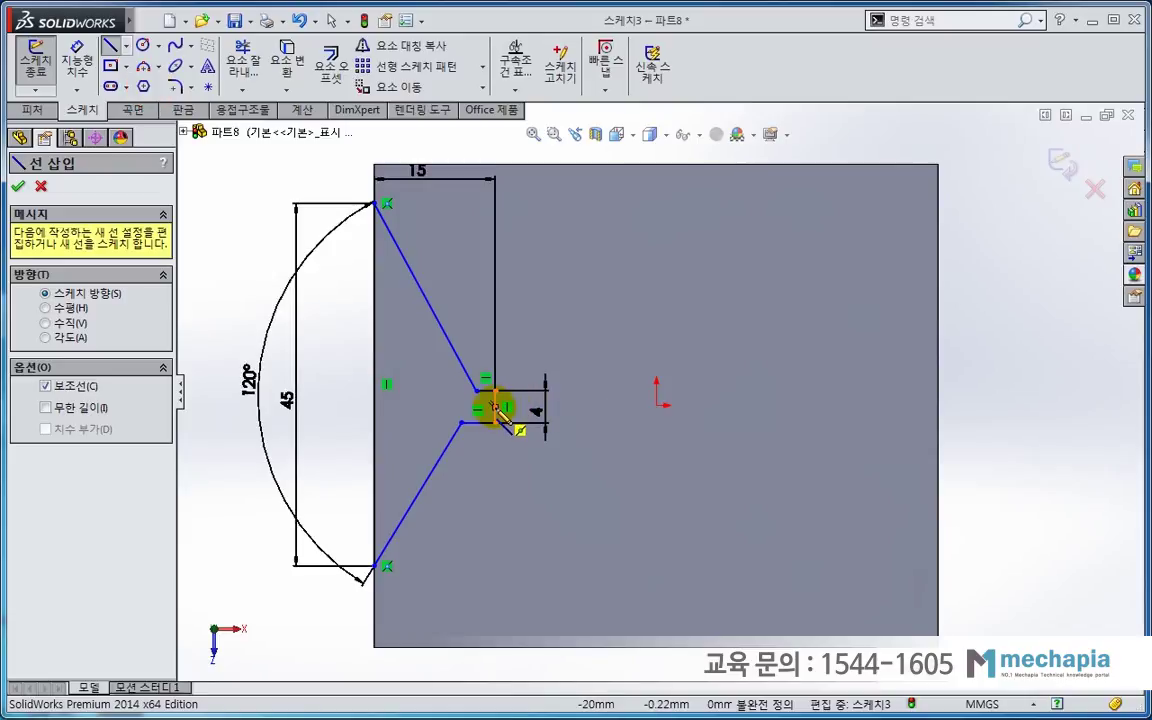
pyautogui.click(495, 408)
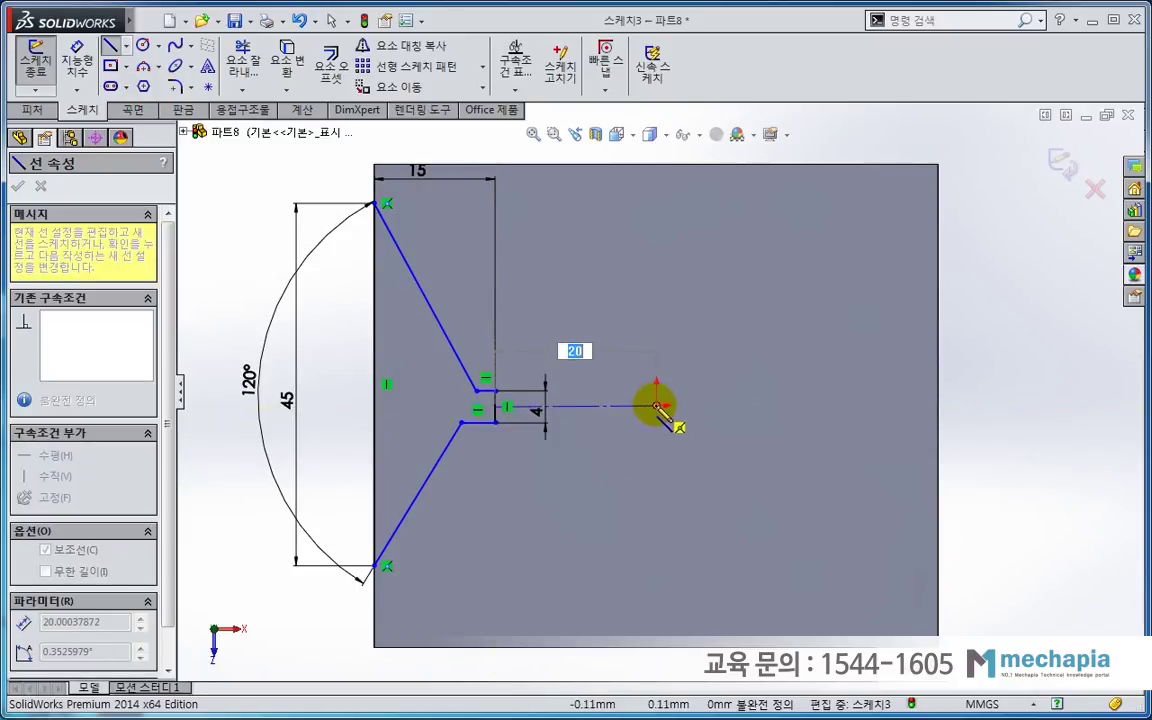
pyautogui.click(656, 406)
pyautogui.press('Escape')
pyautogui.scroll(-2, 600, 455)
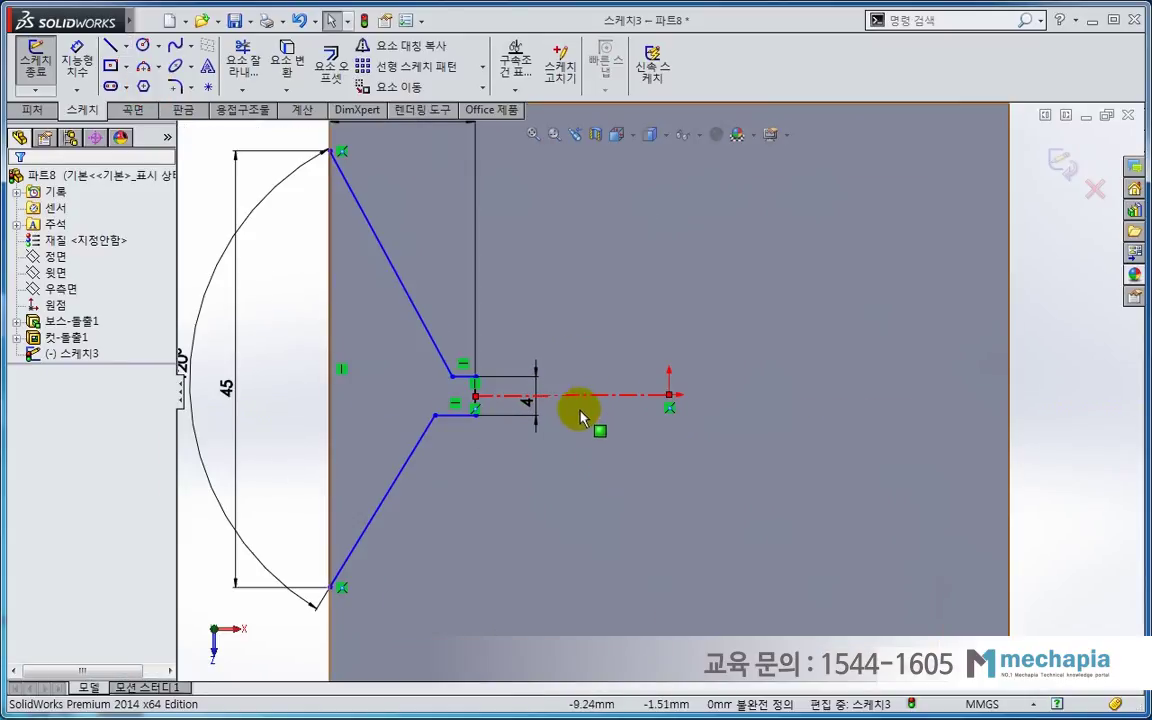
pyautogui.click(306, 412)
pyautogui.click(560, 397)
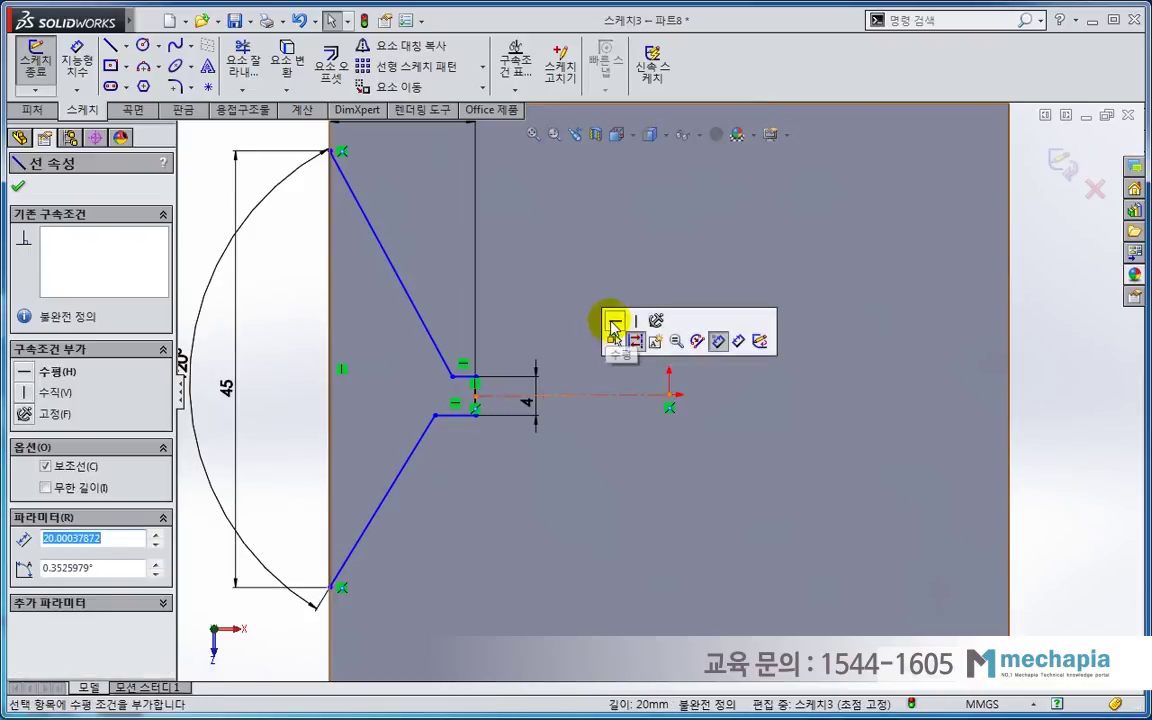
pyautogui.click(613, 322)
pyautogui.scroll(2, 597, 375)
pyautogui.scroll(-3, 548, 391)
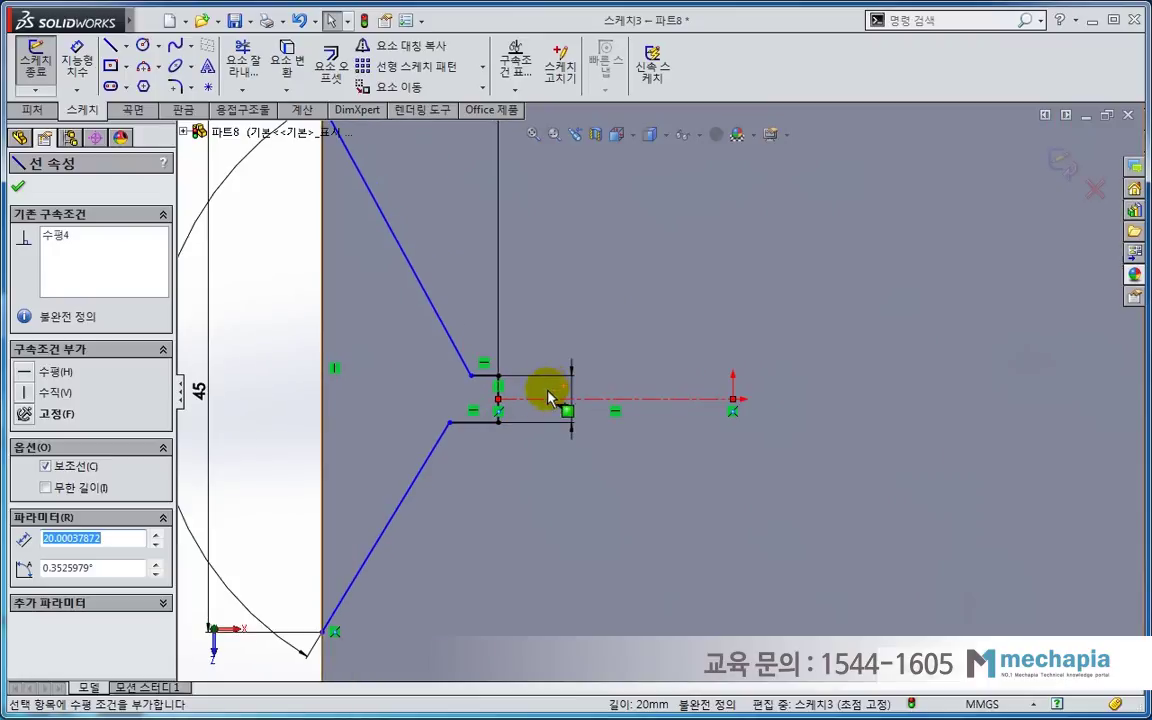
pyautogui.press('Escape')
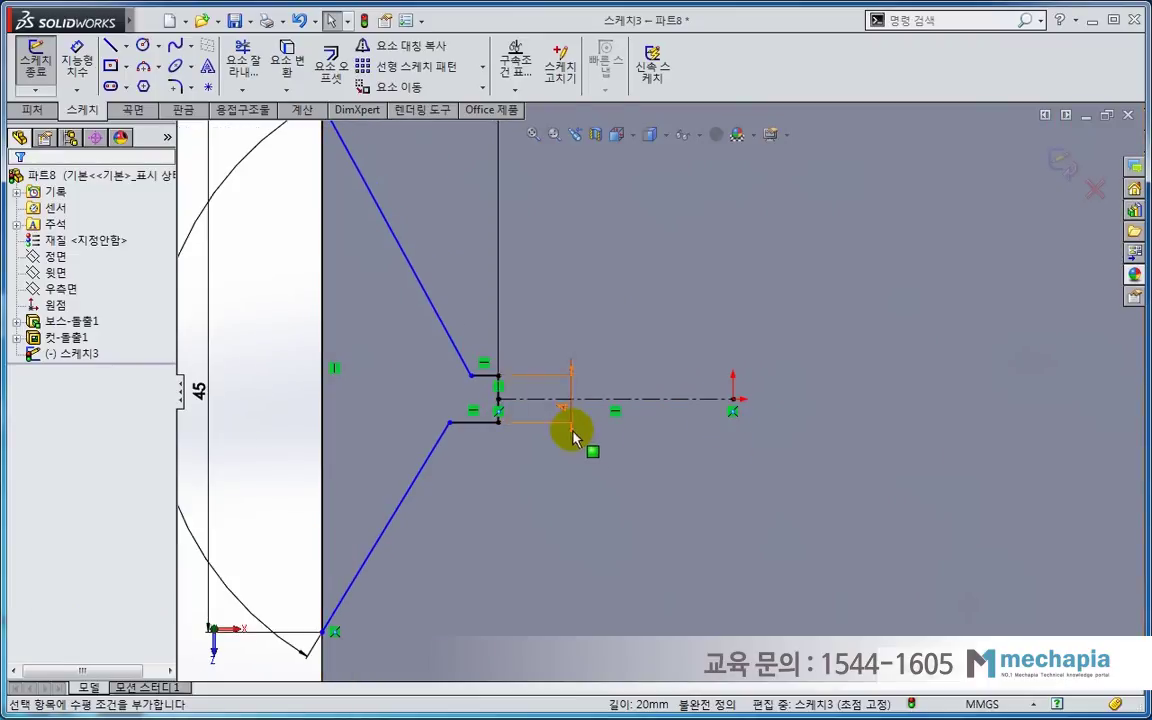
# - Make the two short horizontal notch lines equal in length
pyautogui.scroll(2, 590, 437)
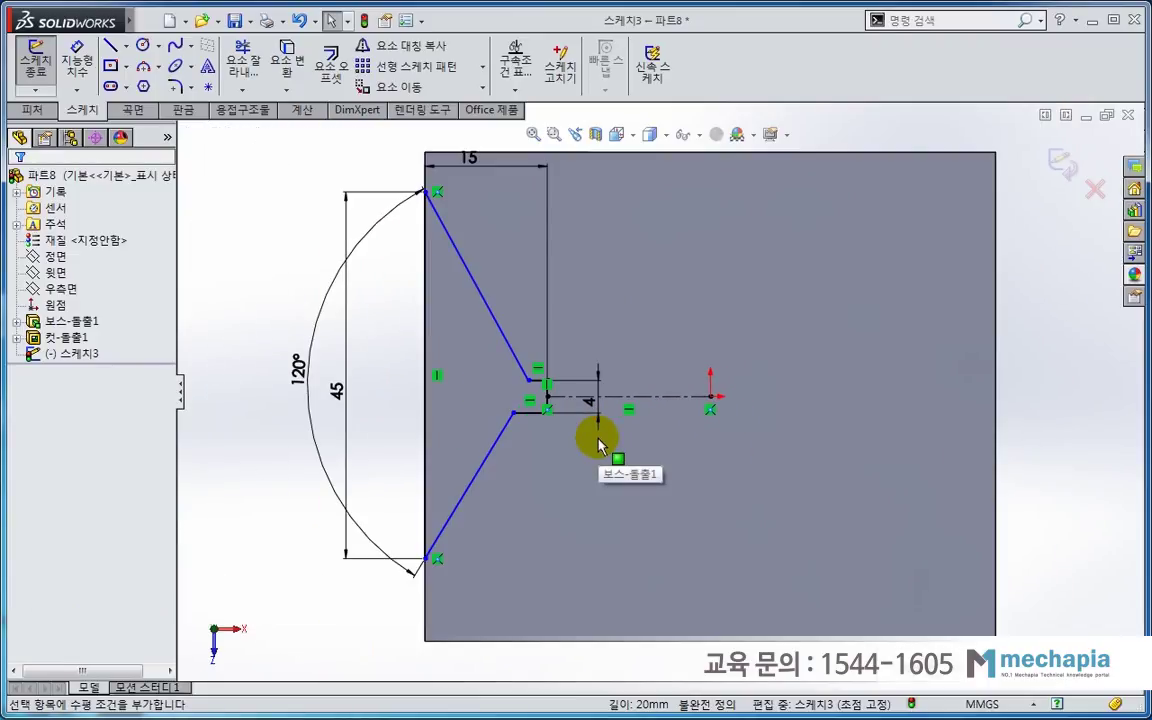
pyautogui.scroll(-1, 540, 415)
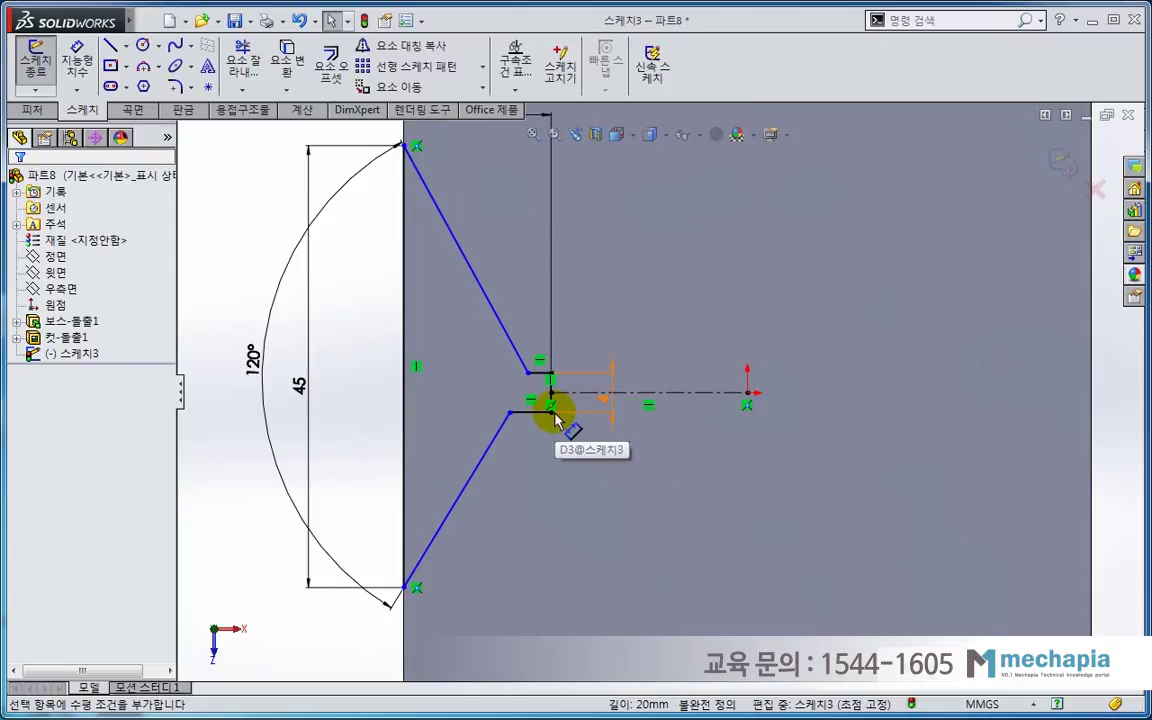
pyautogui.scroll(-1, 530, 425)
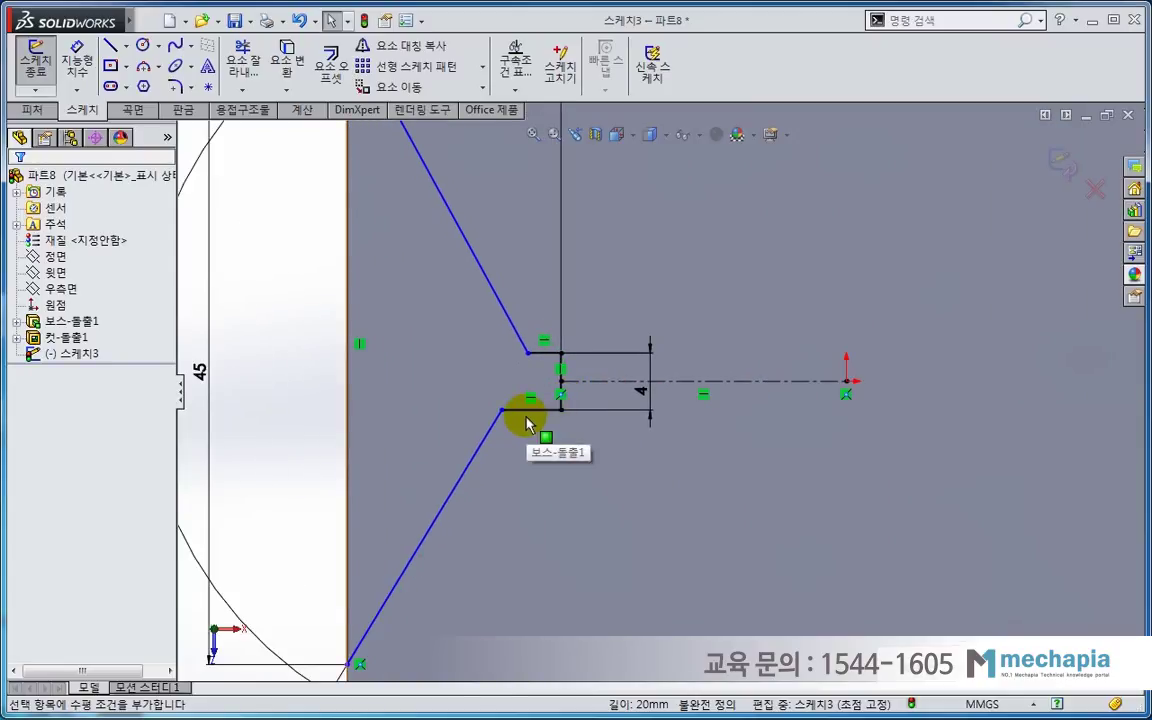
pyautogui.click(541, 352)
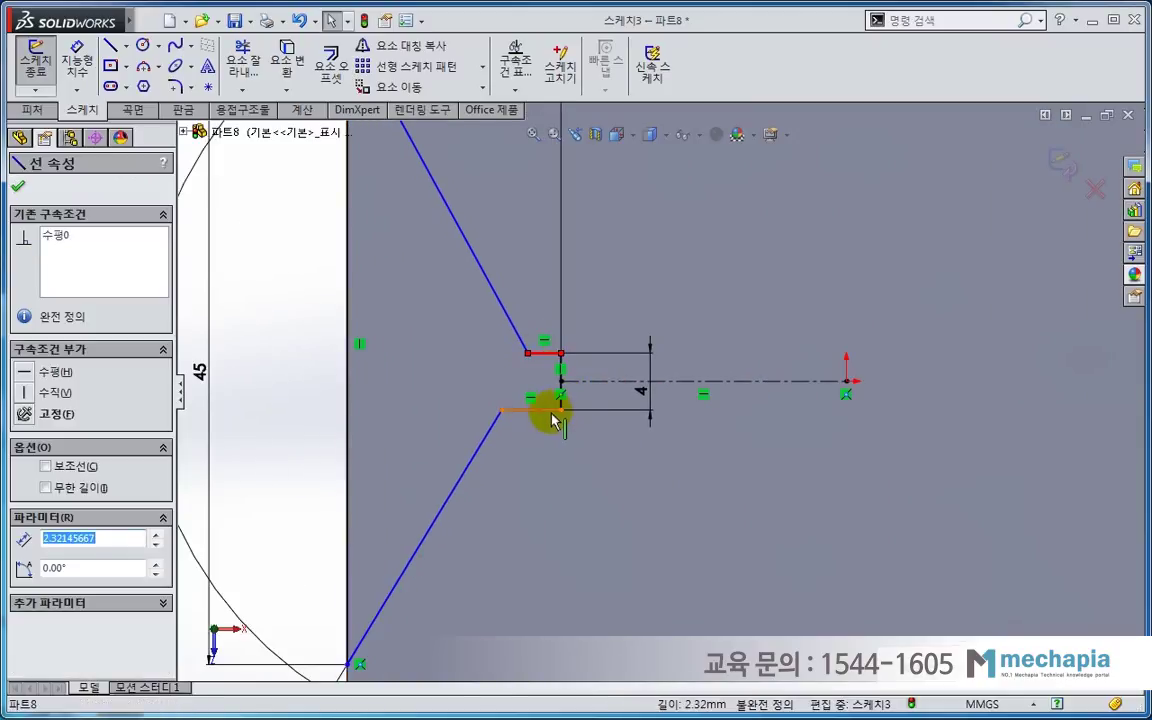
pyautogui.keyDown('ctrl'); pyautogui.click(551, 411); pyautogui.keyUp('ctrl')
pyautogui.click(705, 335)
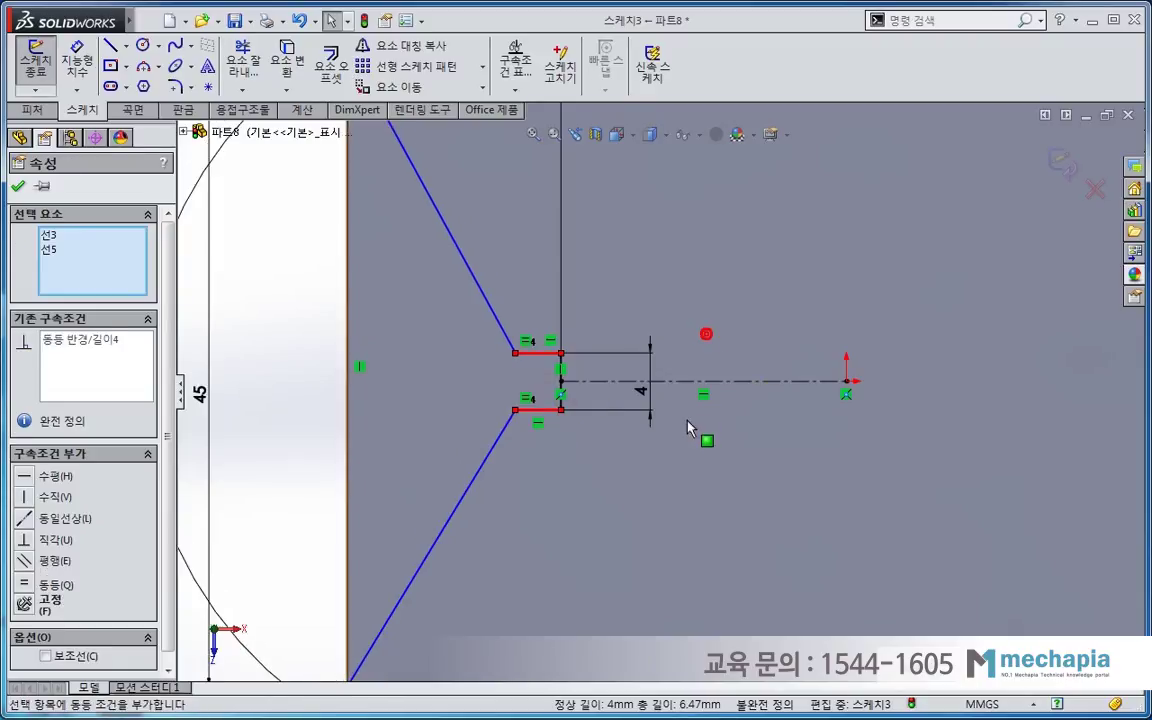
pyautogui.scroll(2, 688, 428)
# - Set the two diagonals equal, then orbit the part into a 3-D view
pyautogui.click(424, 399)
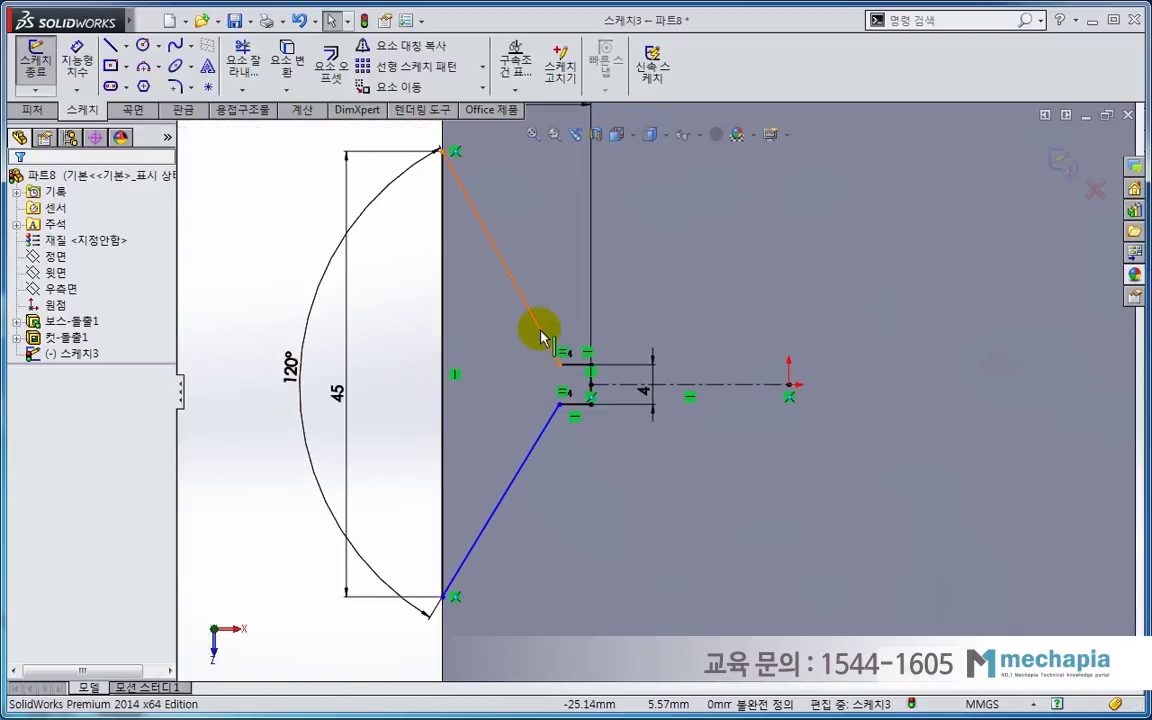
pyautogui.click(539, 330)
pyautogui.keyDown('ctrl'); pyautogui.click(535, 455); pyautogui.keyUp('ctrl')
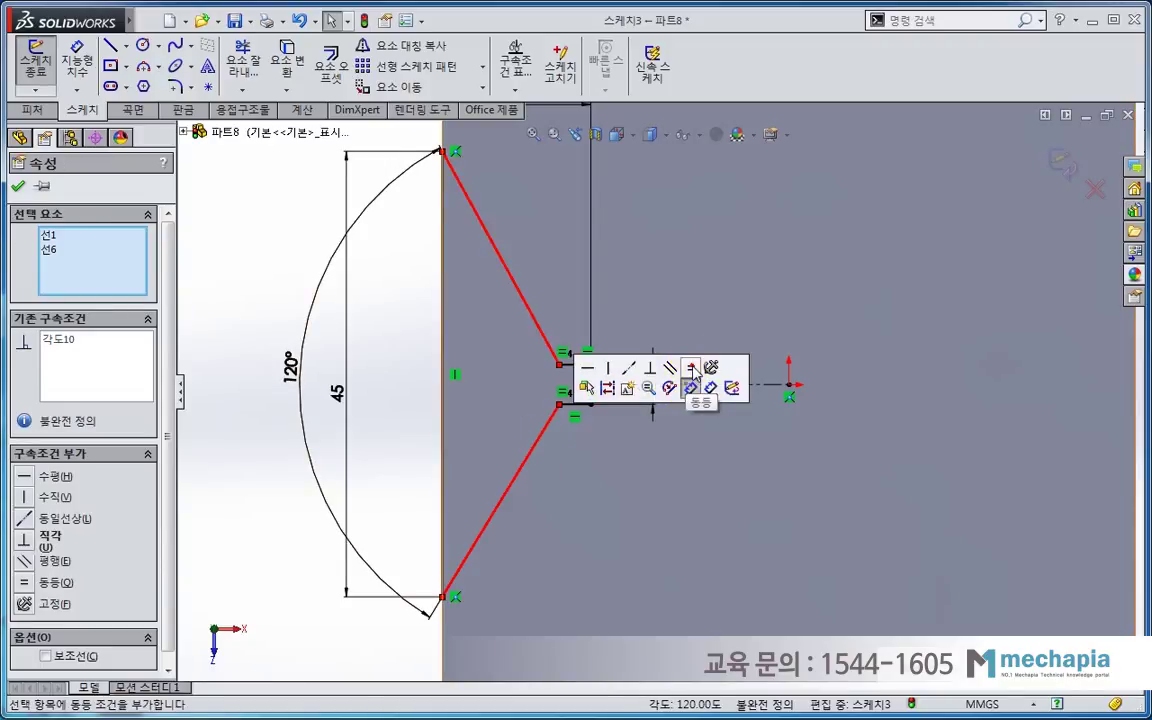
pyautogui.click(691, 384)
pyautogui.click(383, 460)
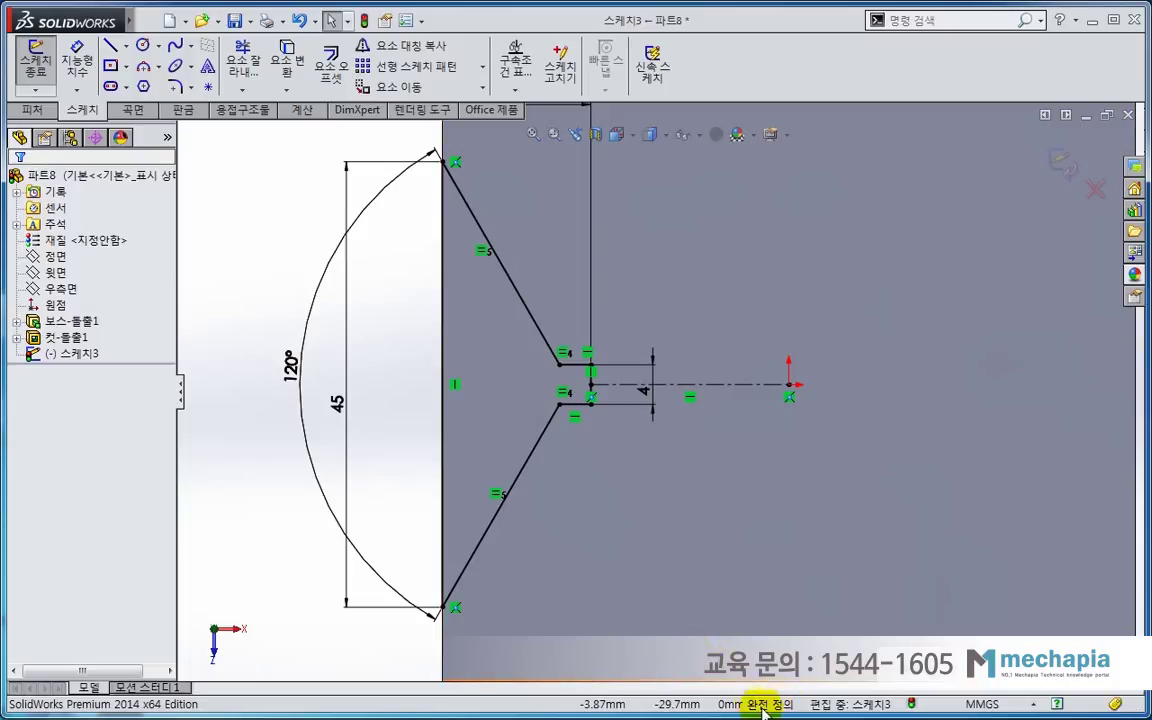
pyautogui.scroll(3, 432, 584)
pyautogui.moveTo(432, 578); pyautogui.dragTo(404, 424, button='middle')
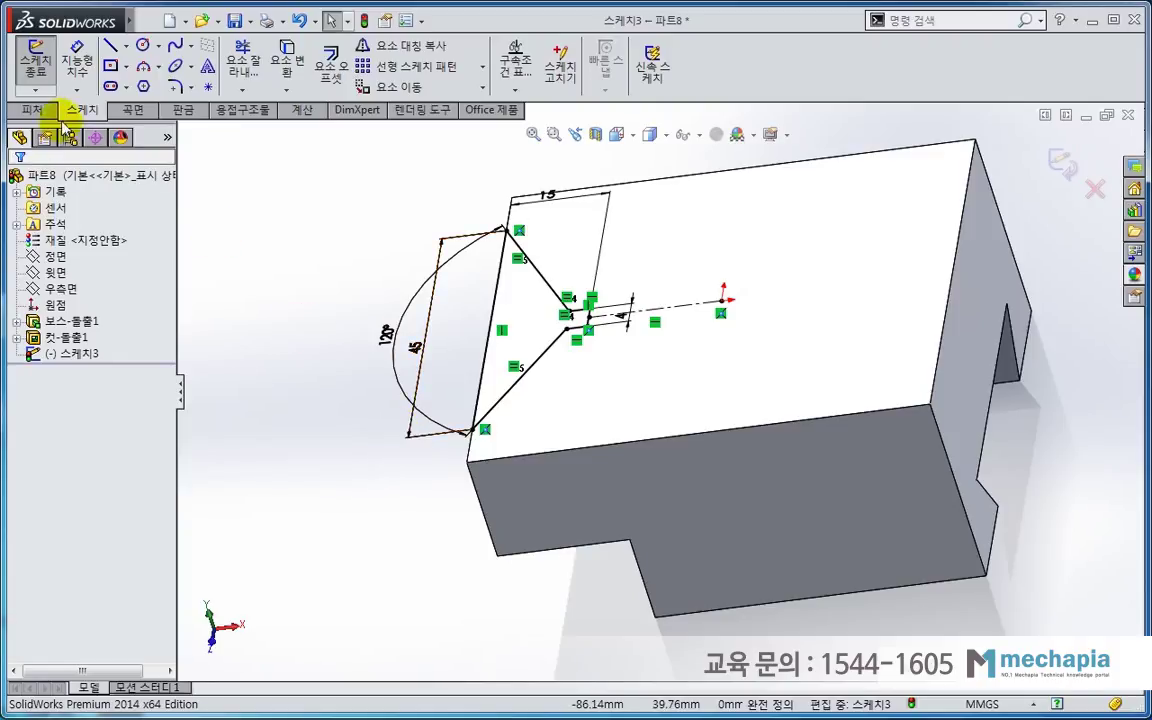
# - Extrude-cut 스케치3 with the Up To Next end condition, creating 컷-돌출2, and inspect the slot
pyautogui.click(50, 111)
pyautogui.click(264, 60)
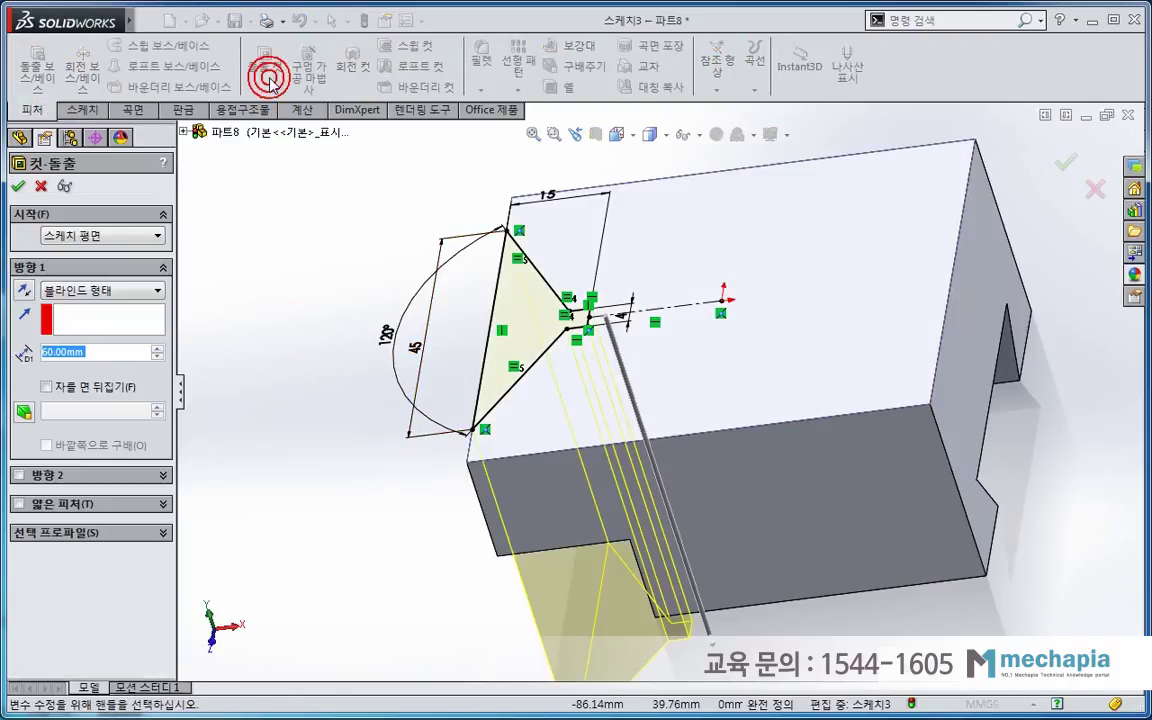
pyautogui.moveTo(455, 450)
pyautogui.mouseDown(button='middle')
pyautogui.moveTo(462, 467)
pyautogui.moveTo(501, 358)
pyautogui.mouseUp(button='middle')
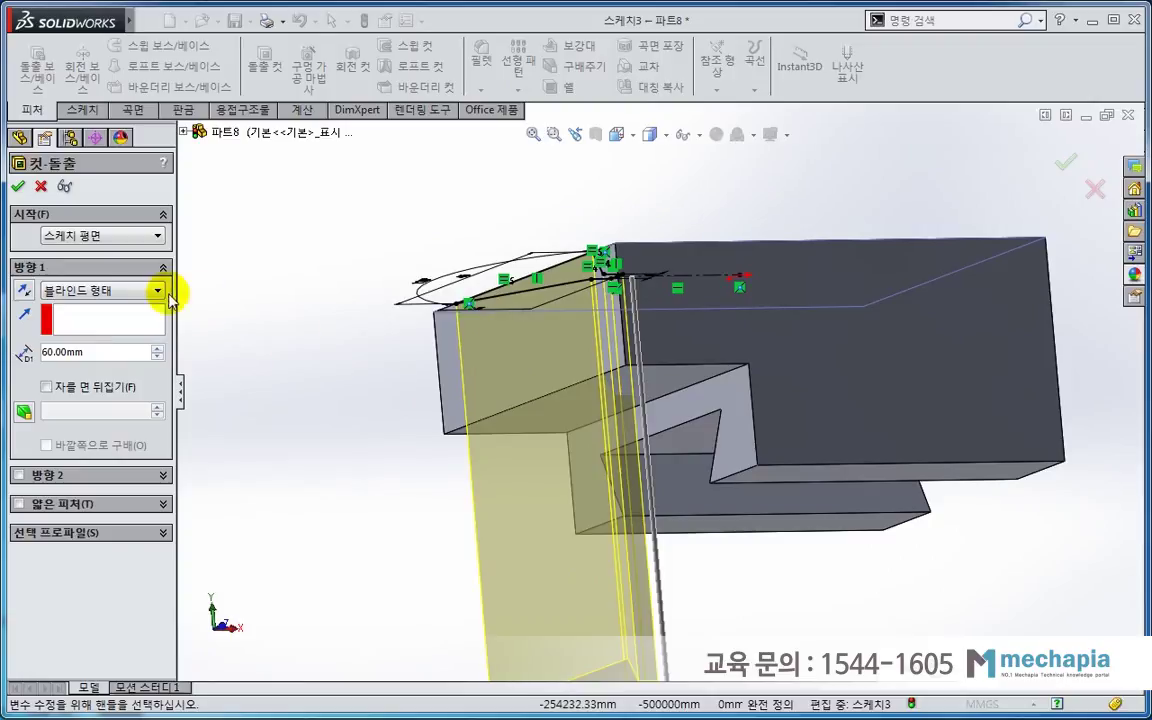
pyautogui.click(157, 290)
pyautogui.click(111, 342)
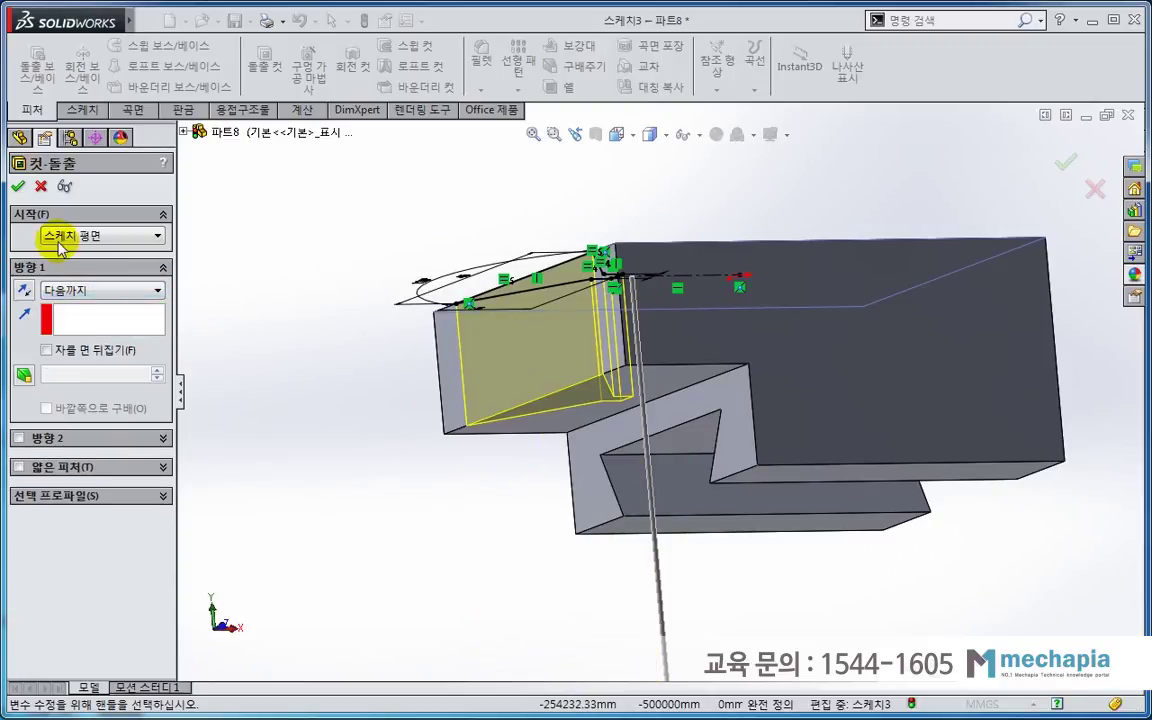
pyautogui.click(18, 187)
pyautogui.click(288, 312)
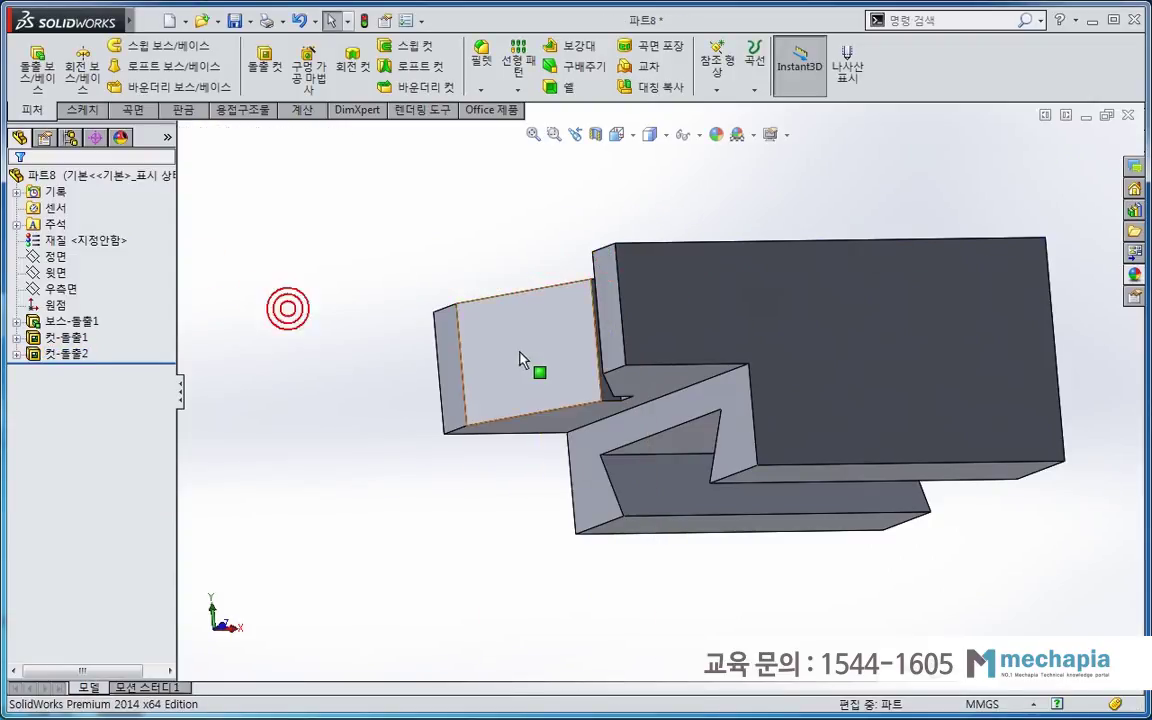
pyautogui.moveTo(522, 350); pyautogui.dragTo(555, 460, button='middle')
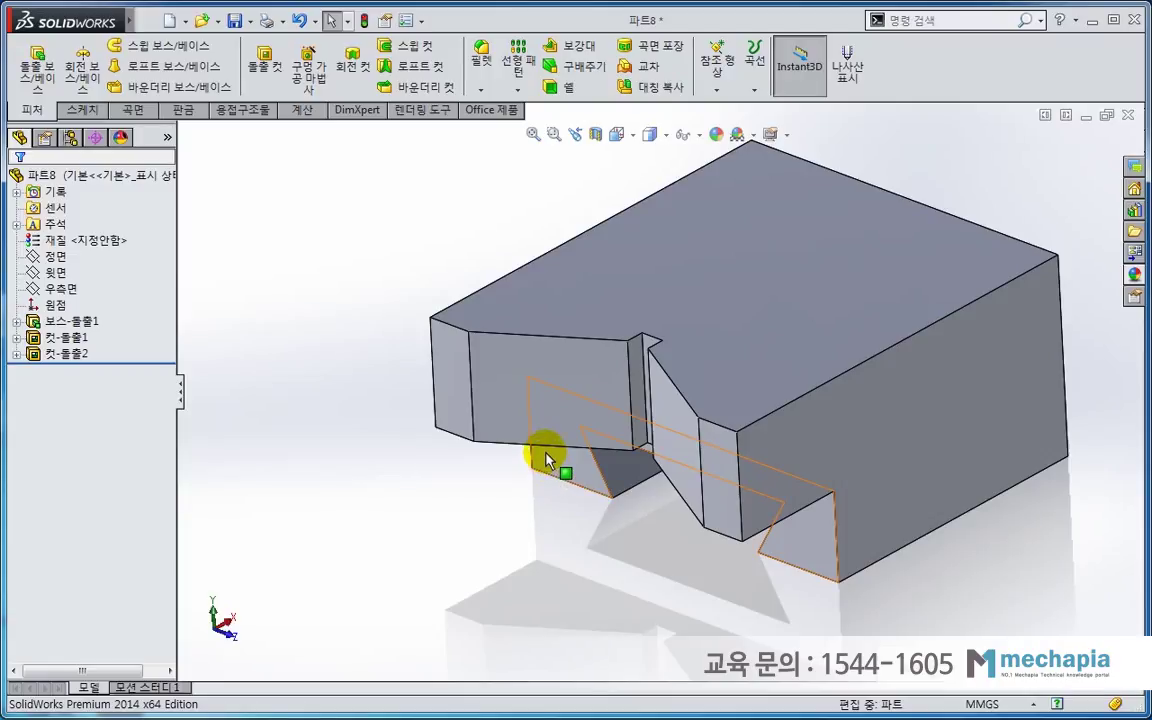
pyautogui.moveTo(612, 437)
pyautogui.mouseDown(button='middle')
pyautogui.moveTo(489, 438)
pyautogui.moveTo(440, 402)
pyautogui.mouseUp(button='middle')
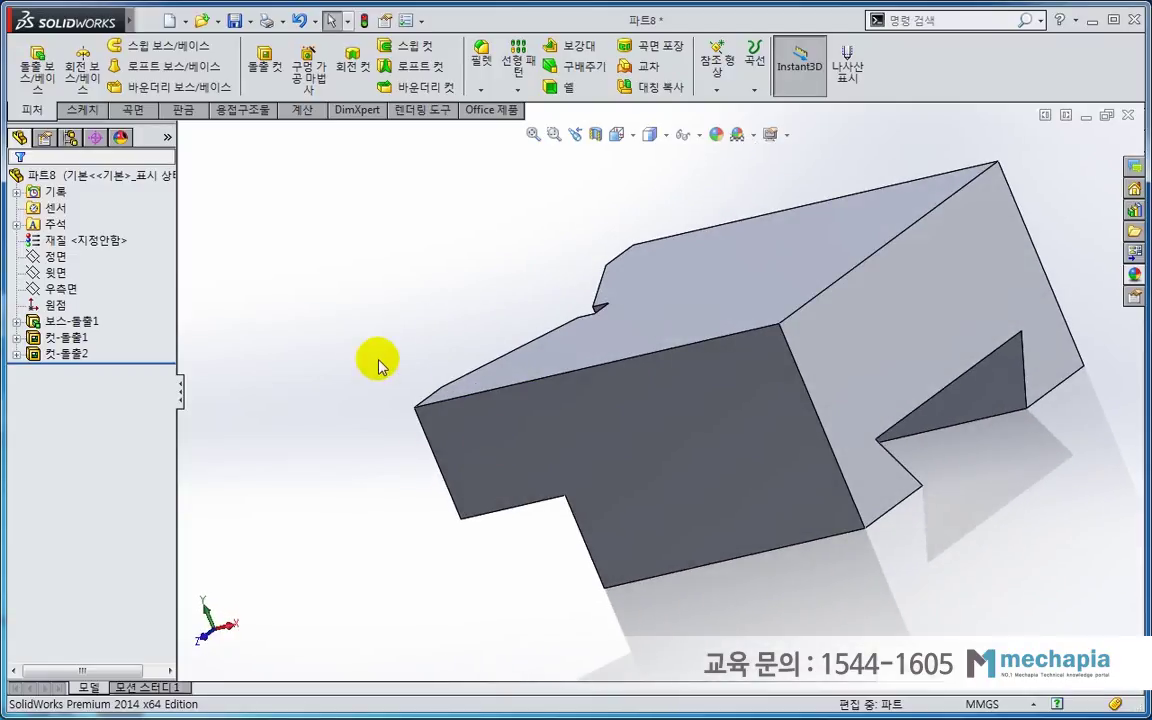
# - Start a Hole Wizard hole positioned on the block's end face, viewed Normal To (Ctrl+8)
pyautogui.click(314, 86)
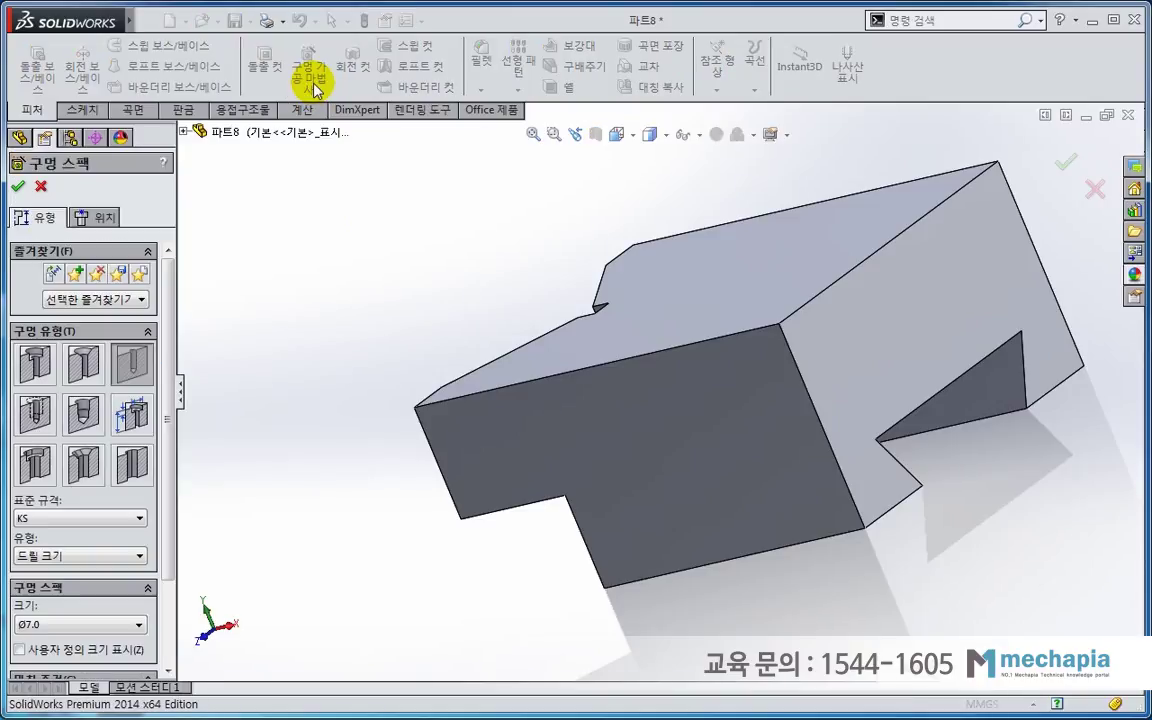
pyautogui.click(108, 218)
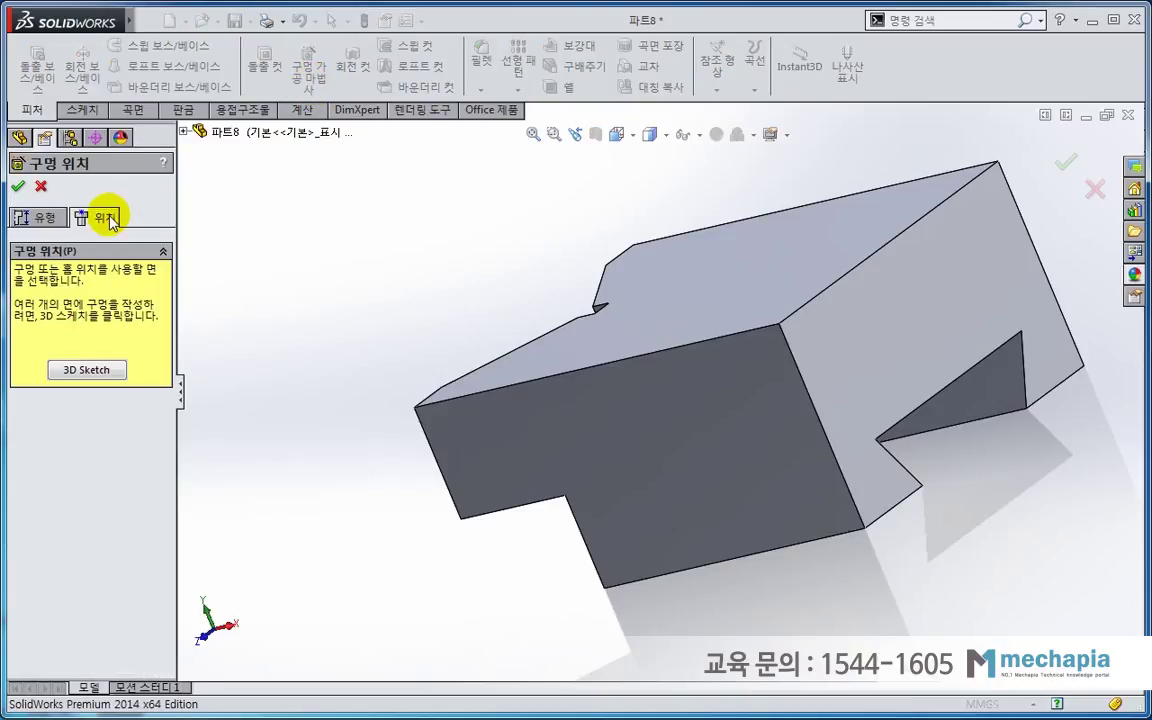
pyautogui.click(700, 520)
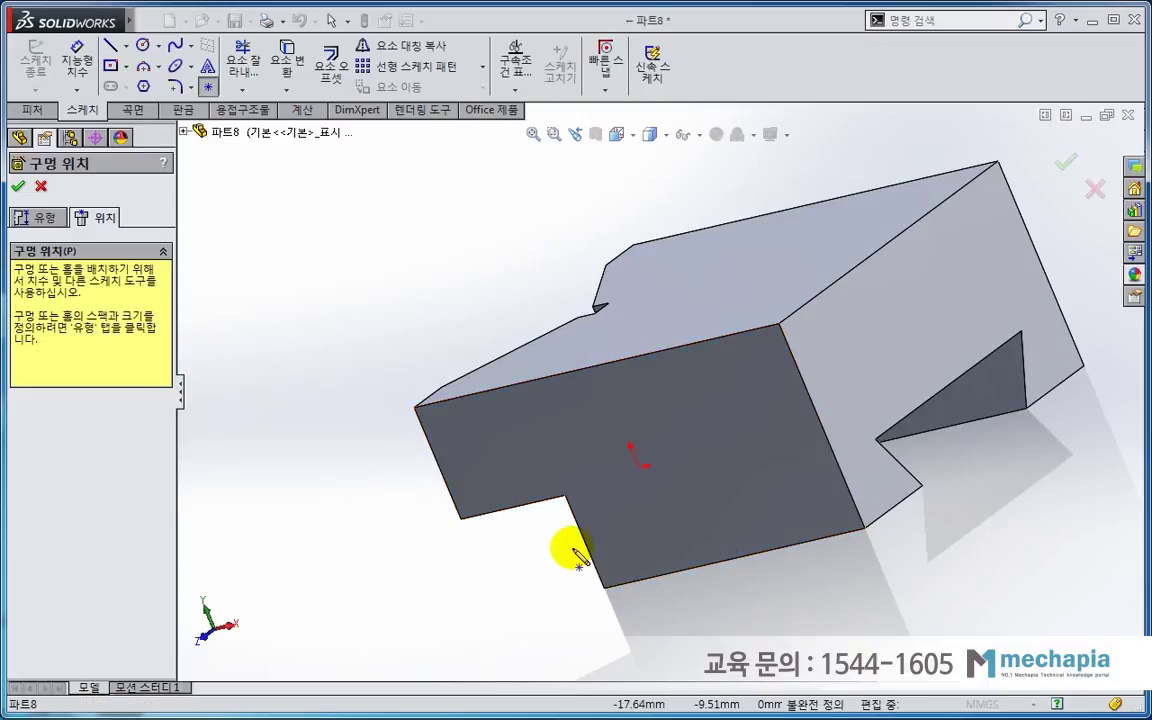
pyautogui.hotkey('ctrl', '8')
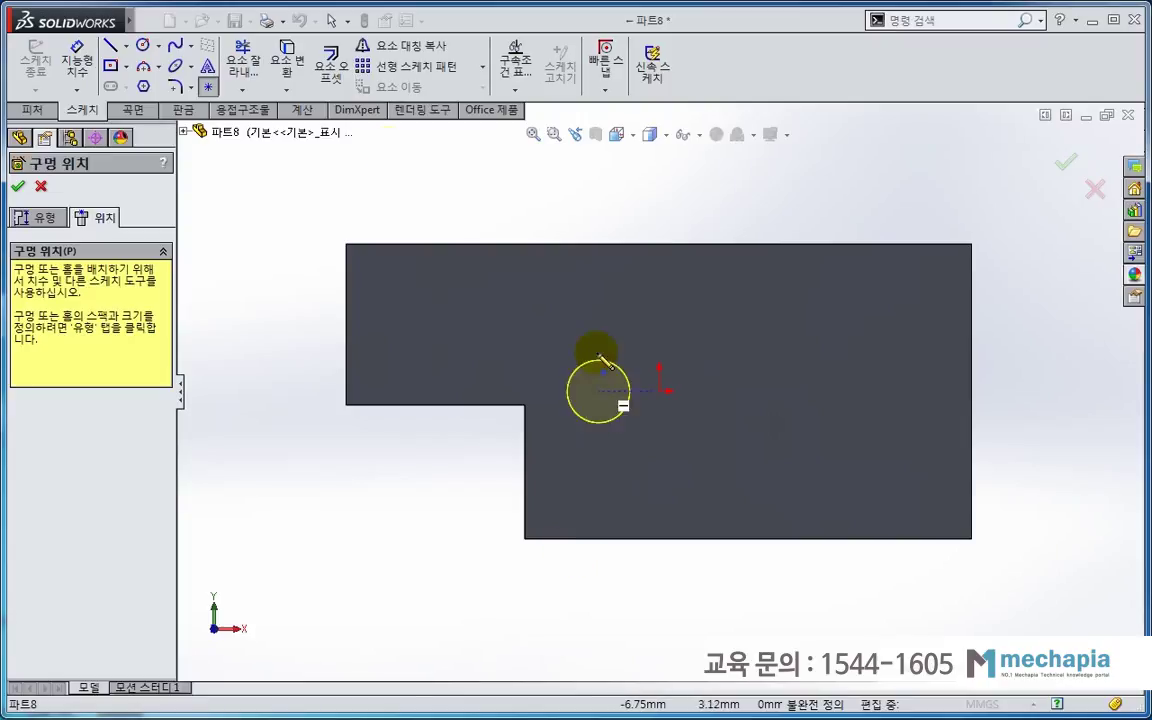
# - Draw a horizontal centreline across the end face
pyautogui.click(126, 46)
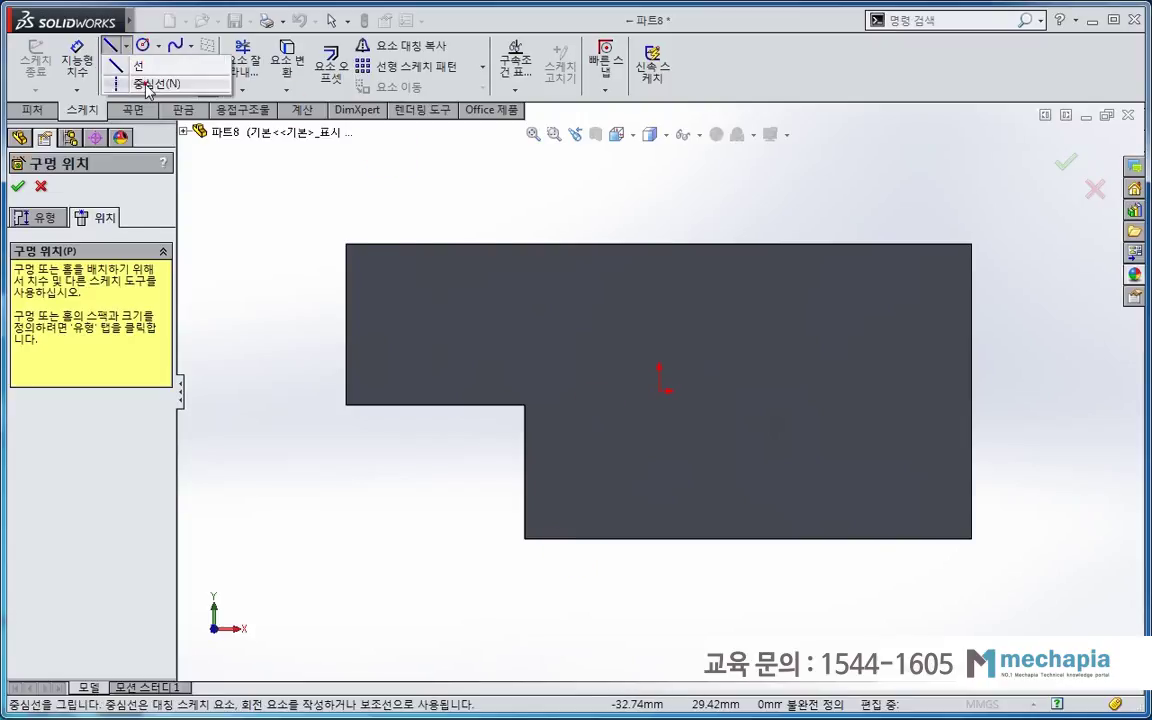
pyautogui.click(152, 85)
pyautogui.click(593, 482)
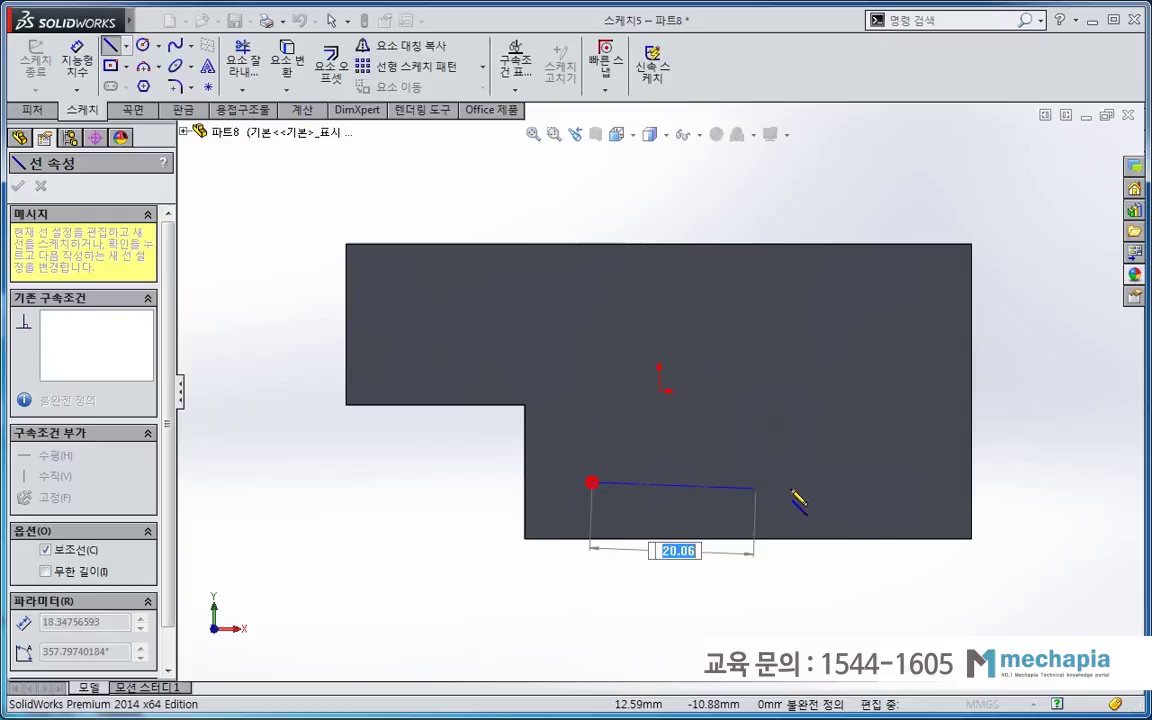
pyautogui.click(922, 482)
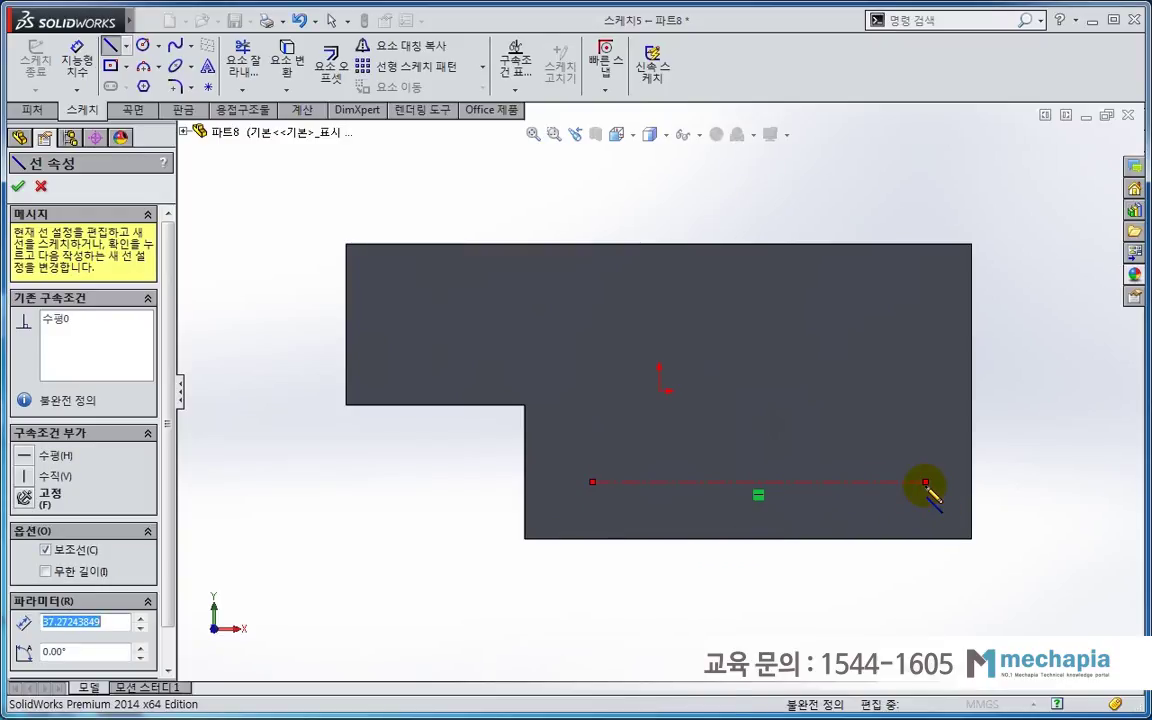
pyautogui.press('Escape')
# - Add a short centreline from the bottom edge up to it and make it vertical
pyautogui.click(126, 46)
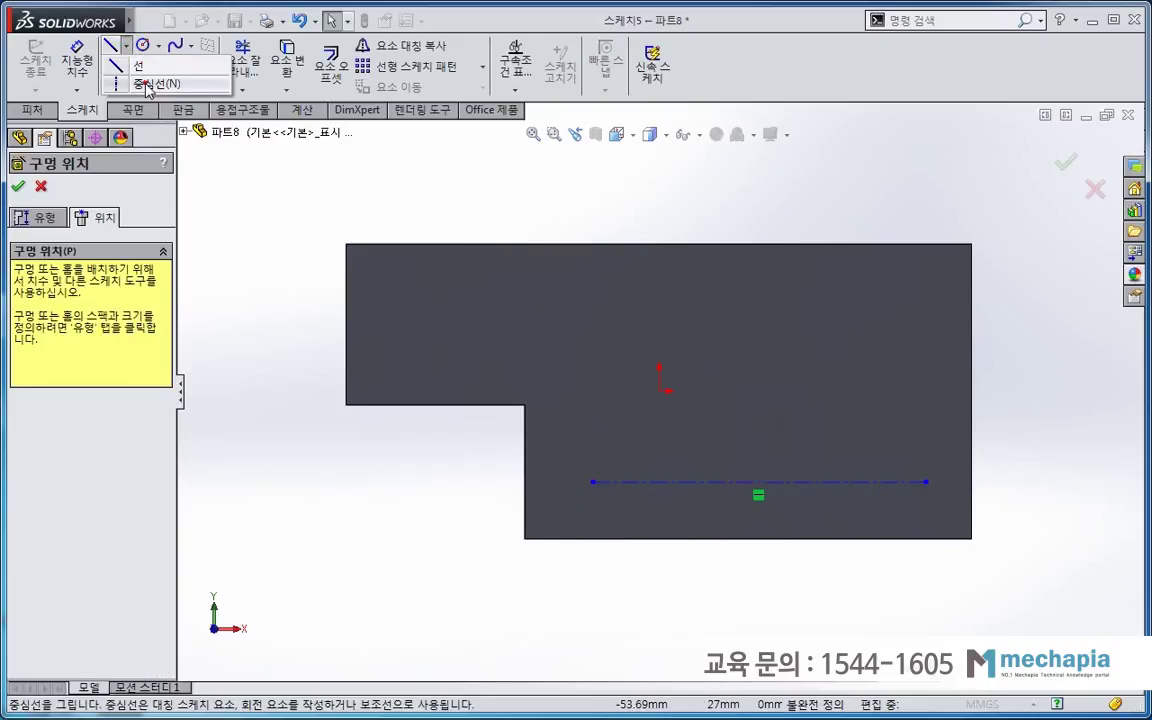
pyautogui.click(148, 85)
pyautogui.scroll(-2, 735, 549)
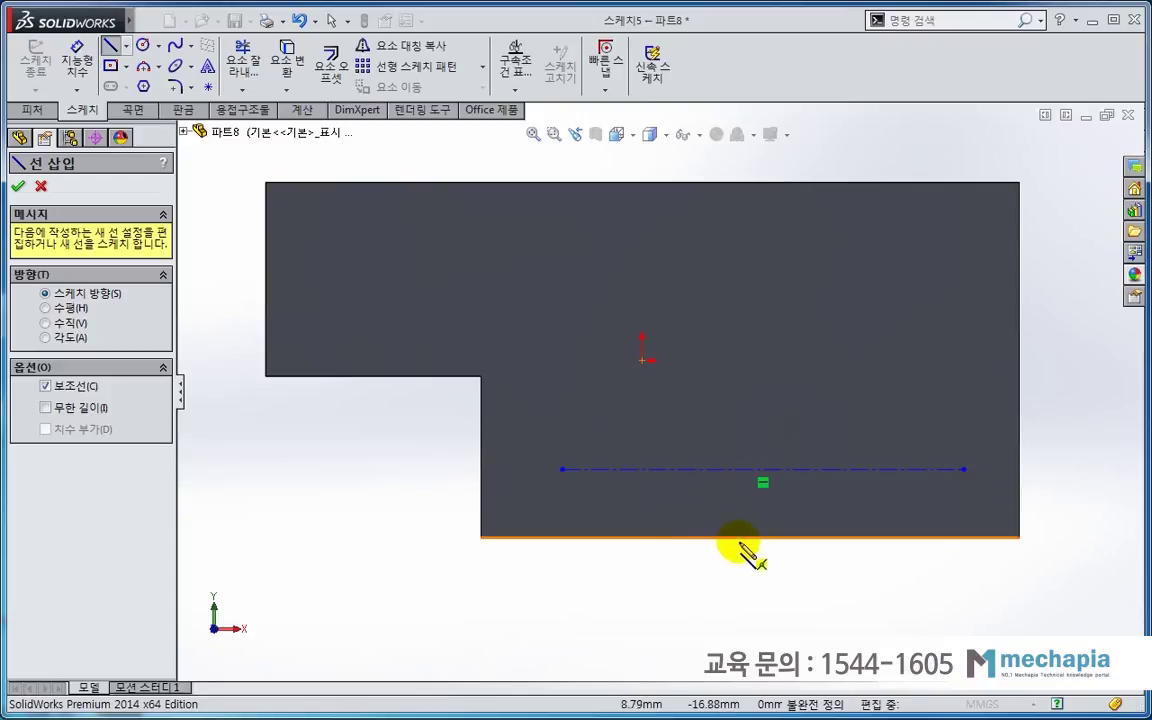
pyautogui.click(751, 538)
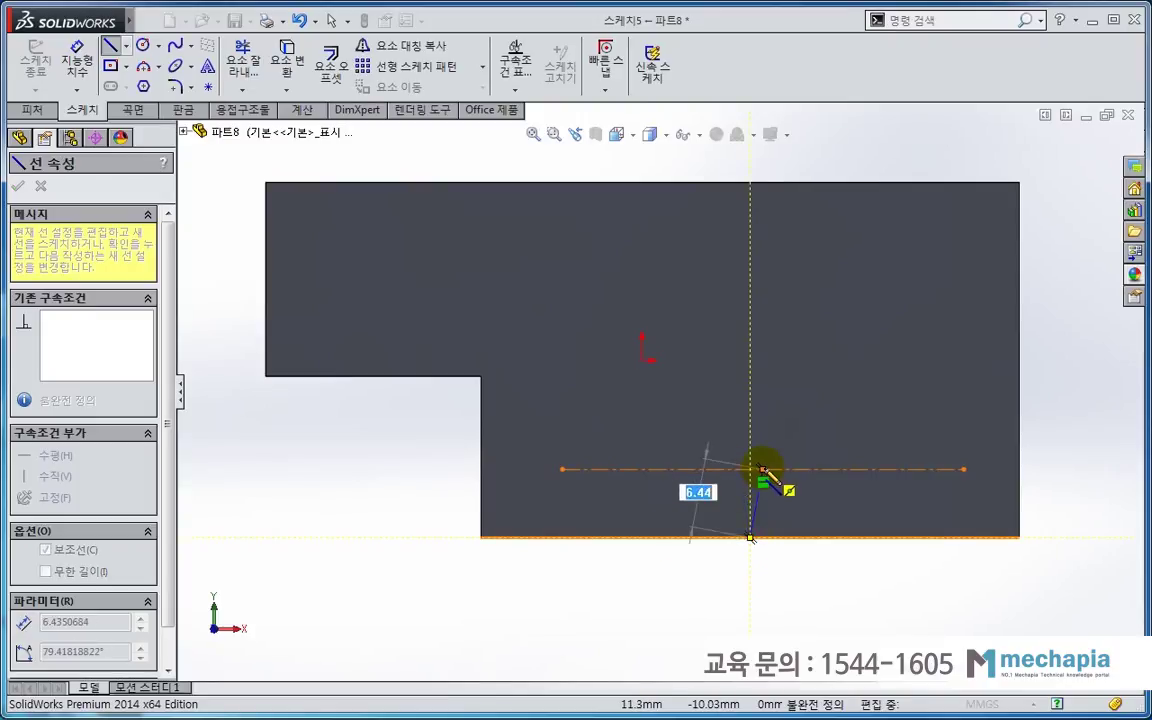
pyautogui.click(762, 469)
pyautogui.press('Escape')
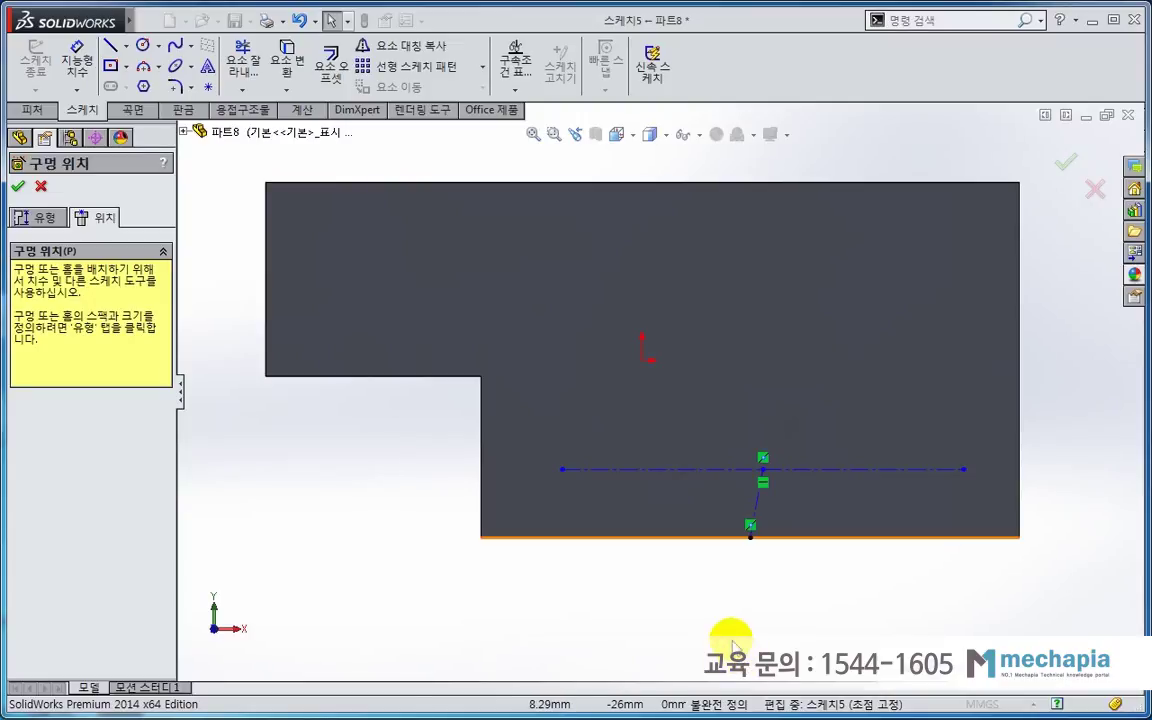
pyautogui.keyDown('ctrl'); pyautogui.moveTo(738, 625); pyautogui.dragTo(661, 599, button='middle'); pyautogui.keyUp('ctrl')
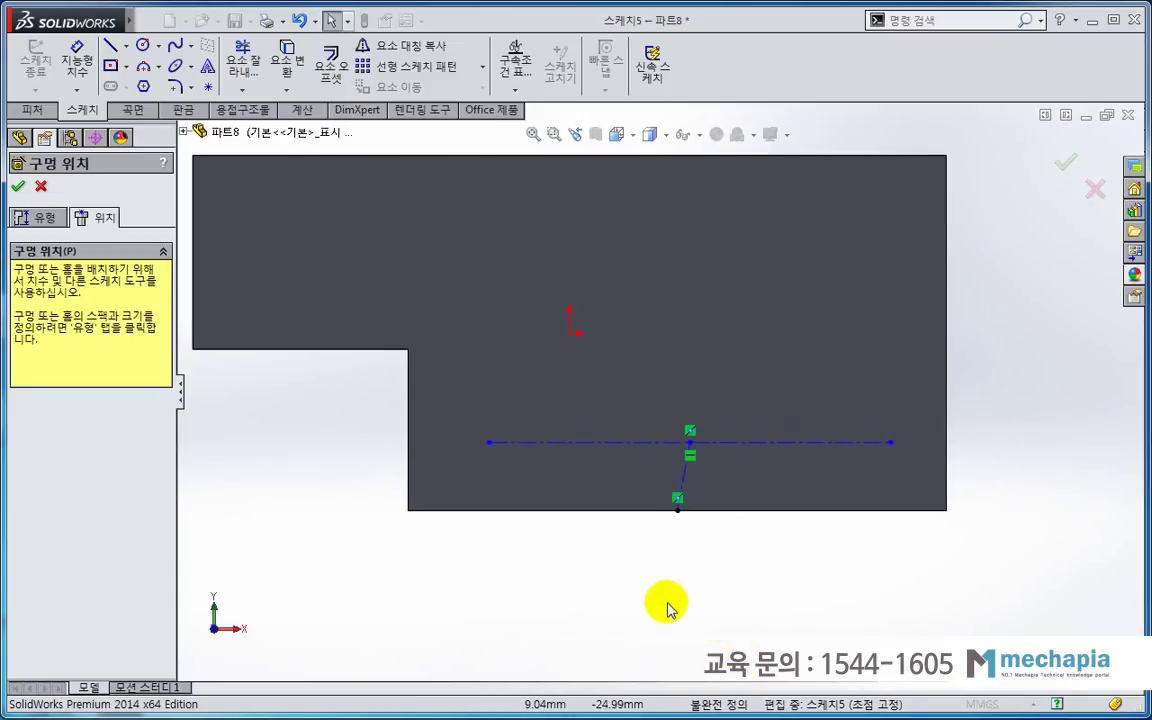
pyautogui.click(687, 484)
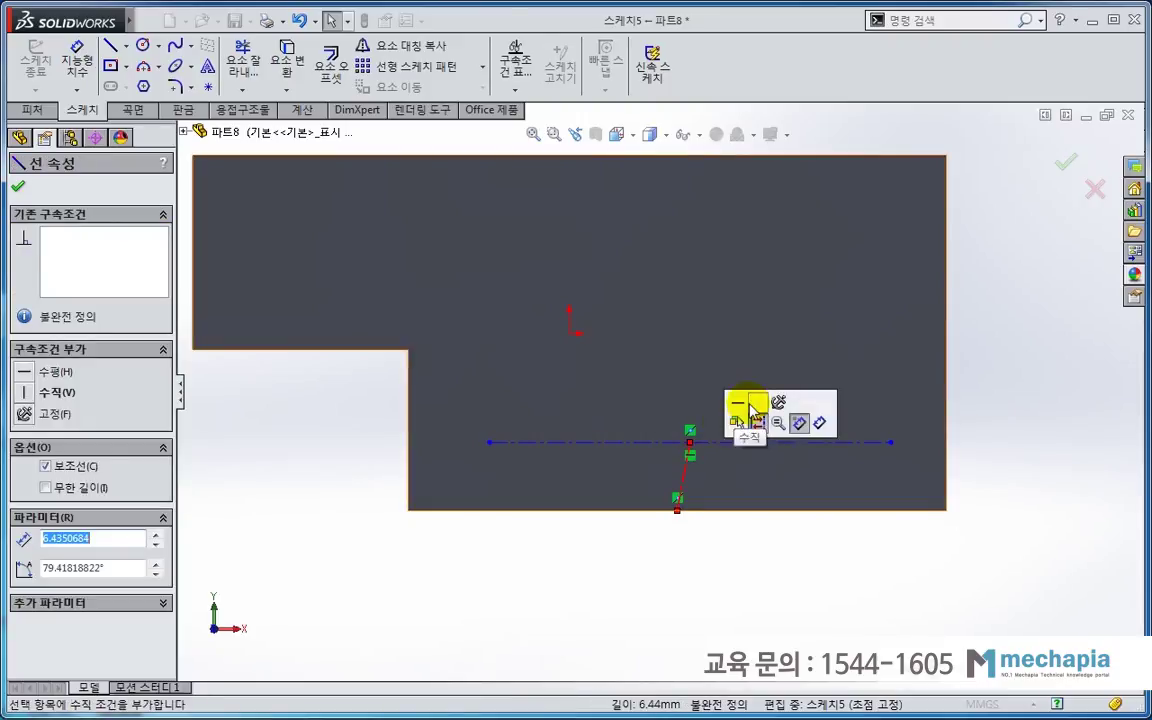
pyautogui.click(757, 402)
pyautogui.click(714, 608)
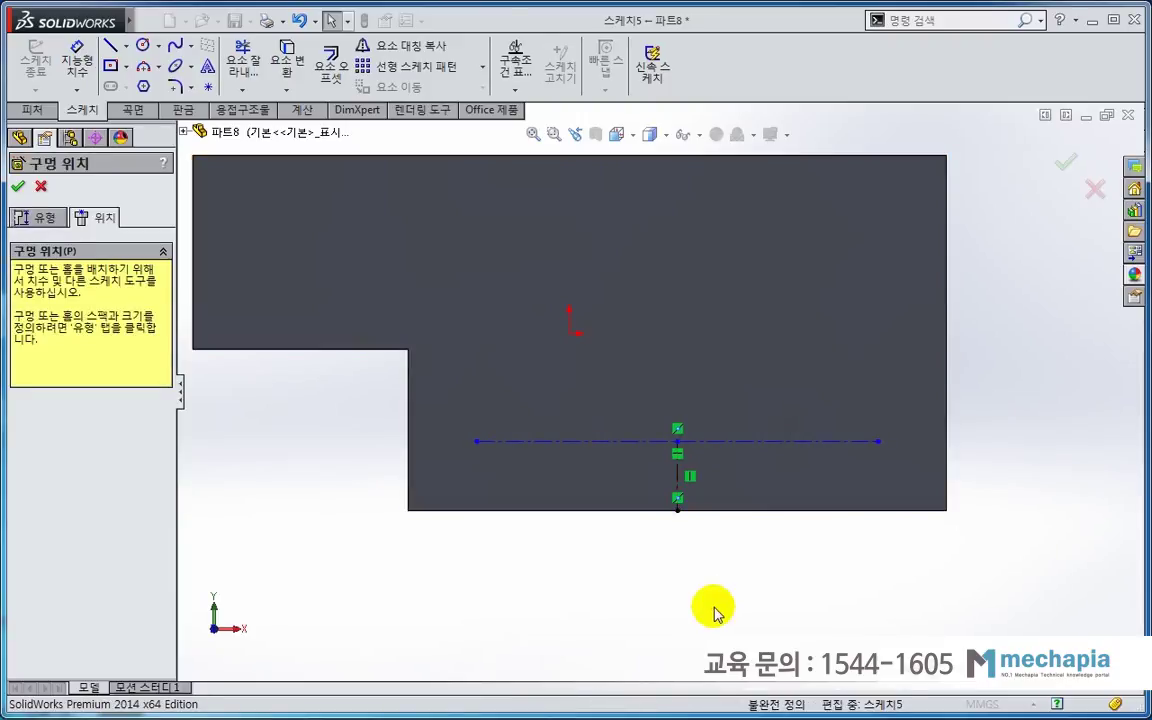
# - Attempt to dimension the centreline end to the block edge and dismiss the warning
pyautogui.click(78, 74)
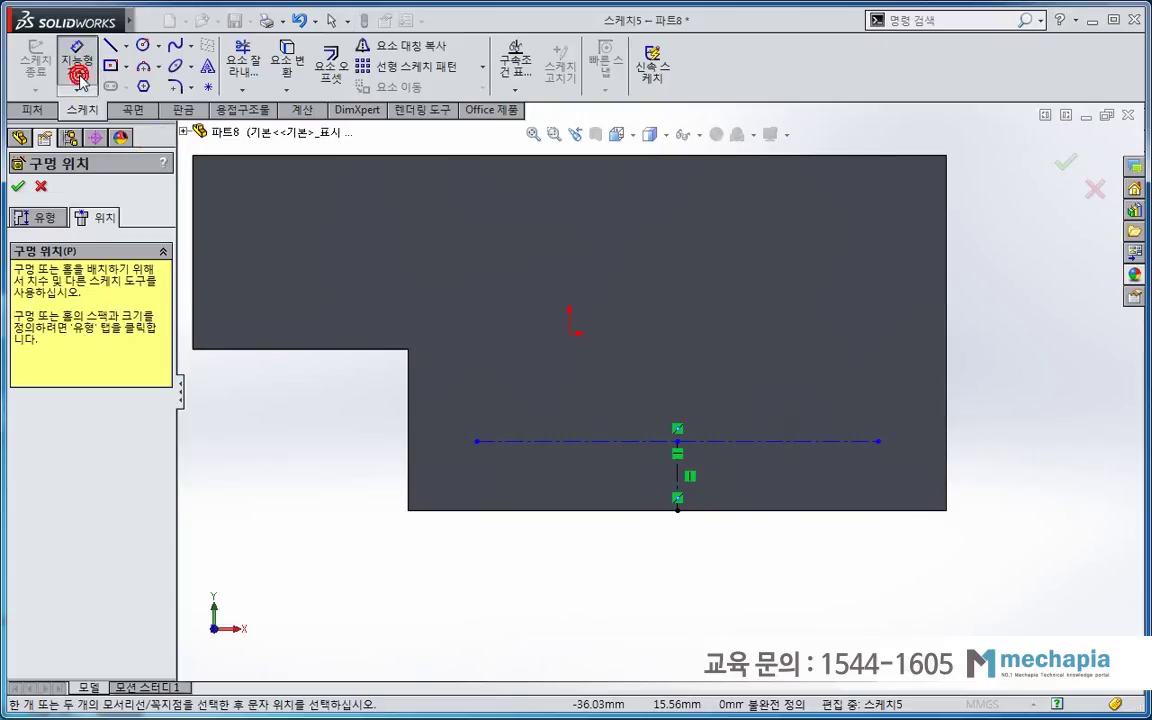
pyautogui.click(884, 452)
pyautogui.click(945, 482)
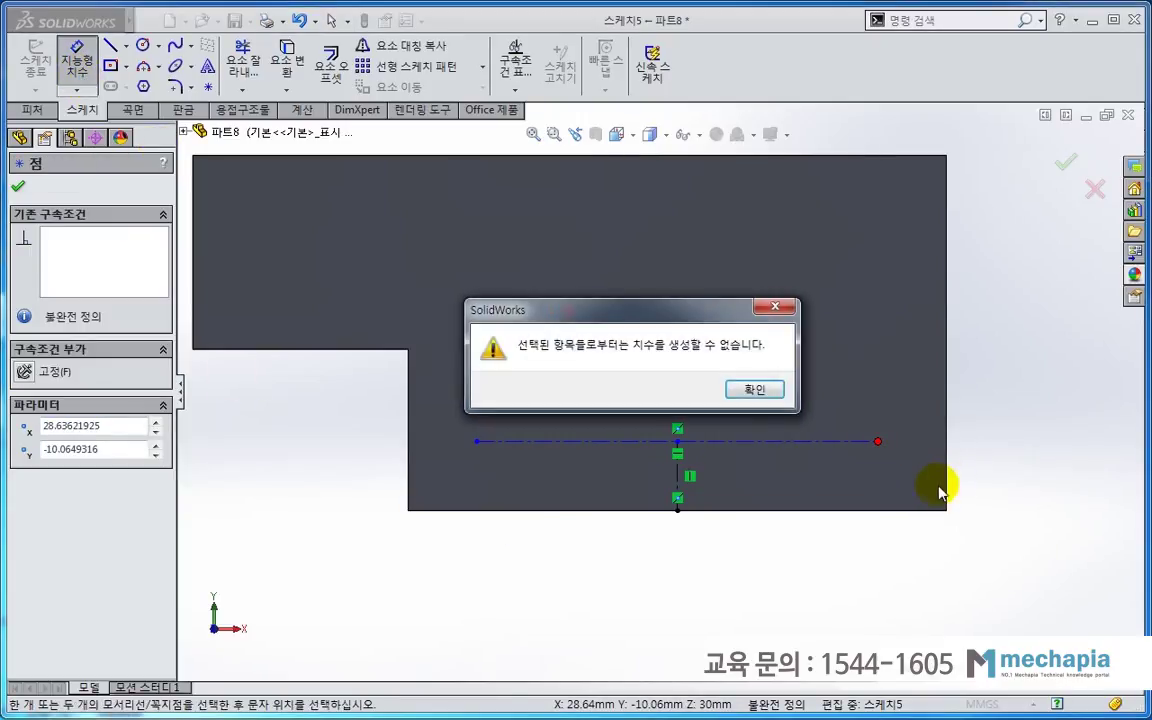
pyautogui.press('Return')
# - Locate the centreline's right end 10 mm from the right edge and 5 mm above the bottom
pyautogui.click(884, 446)
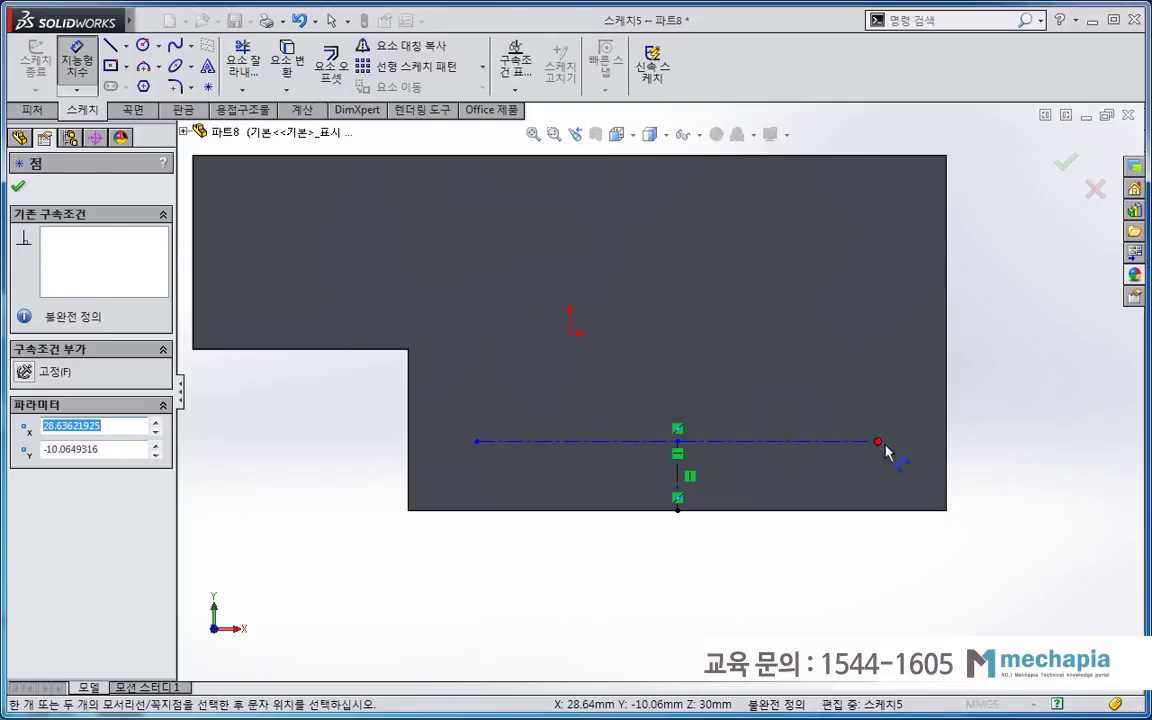
pyautogui.click(950, 475)
pyautogui.click(912, 550)
pyautogui.write('10')
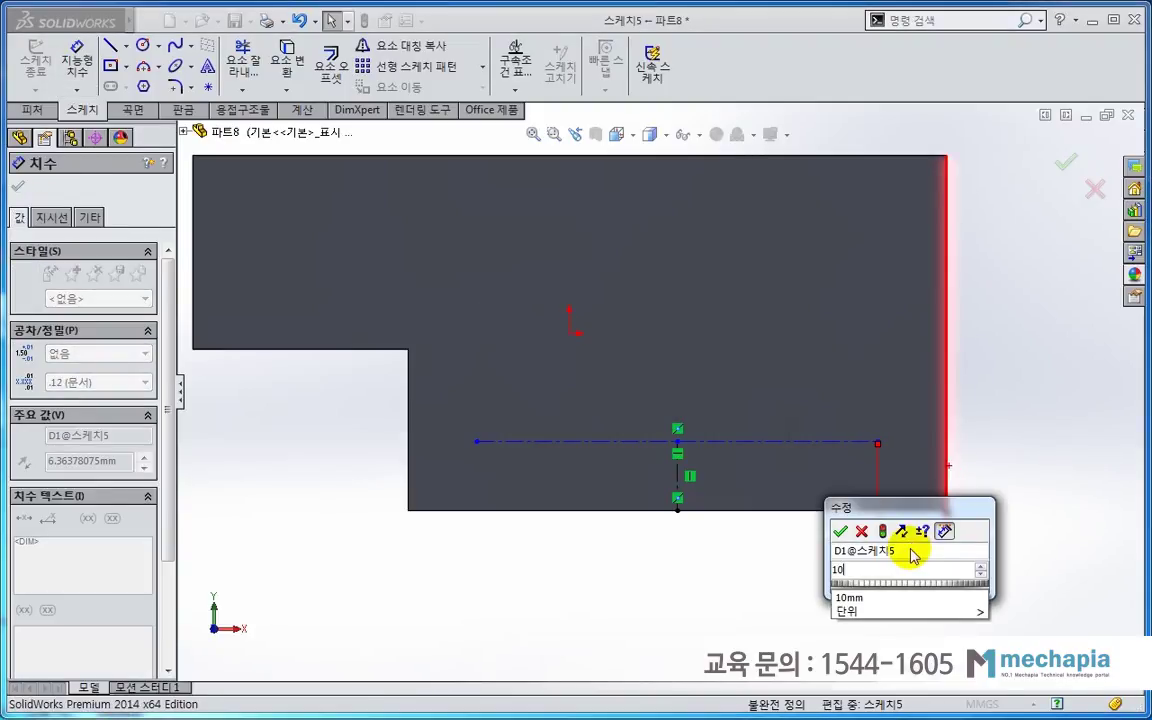
pyautogui.press('Return')
pyautogui.click(893, 613)
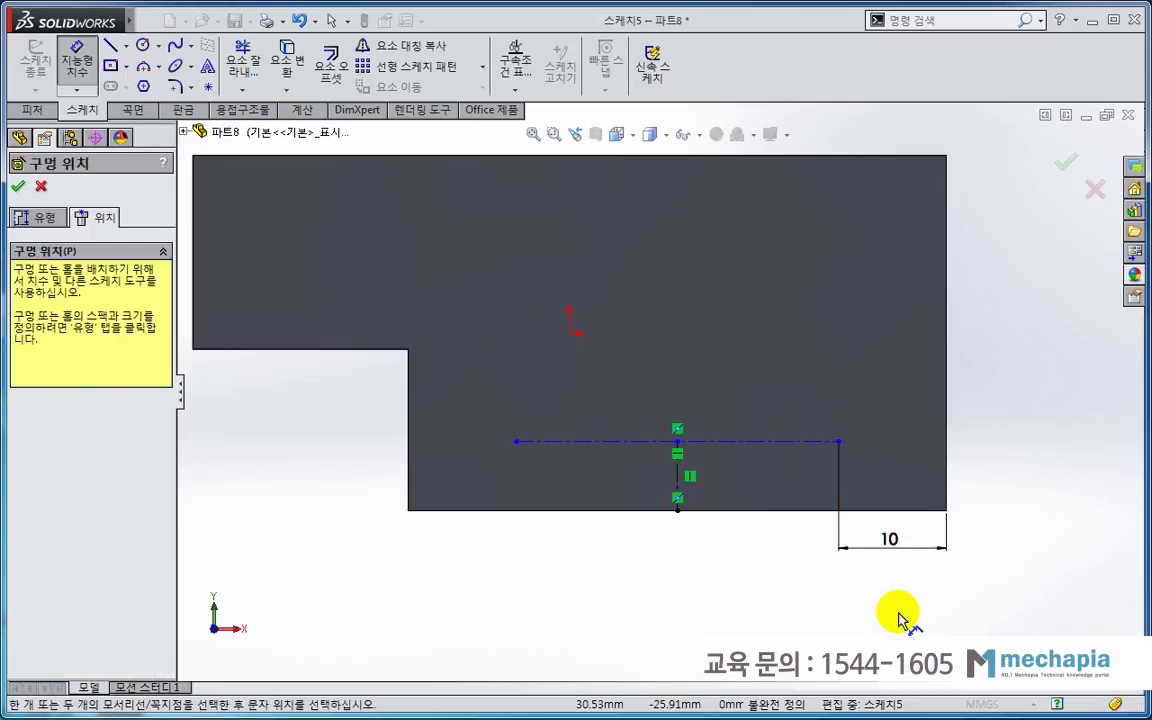
pyautogui.click(838, 441)
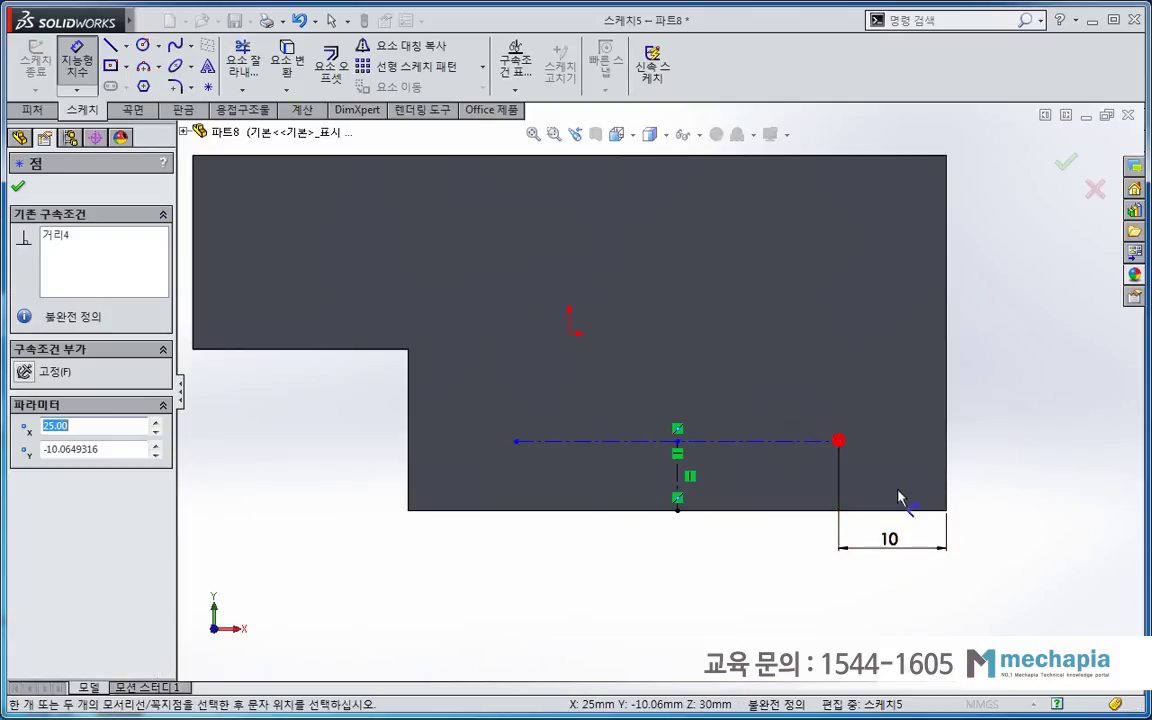
pyautogui.click(915, 511)
pyautogui.click(1005, 475)
pyautogui.write('5')
pyautogui.press('Return')
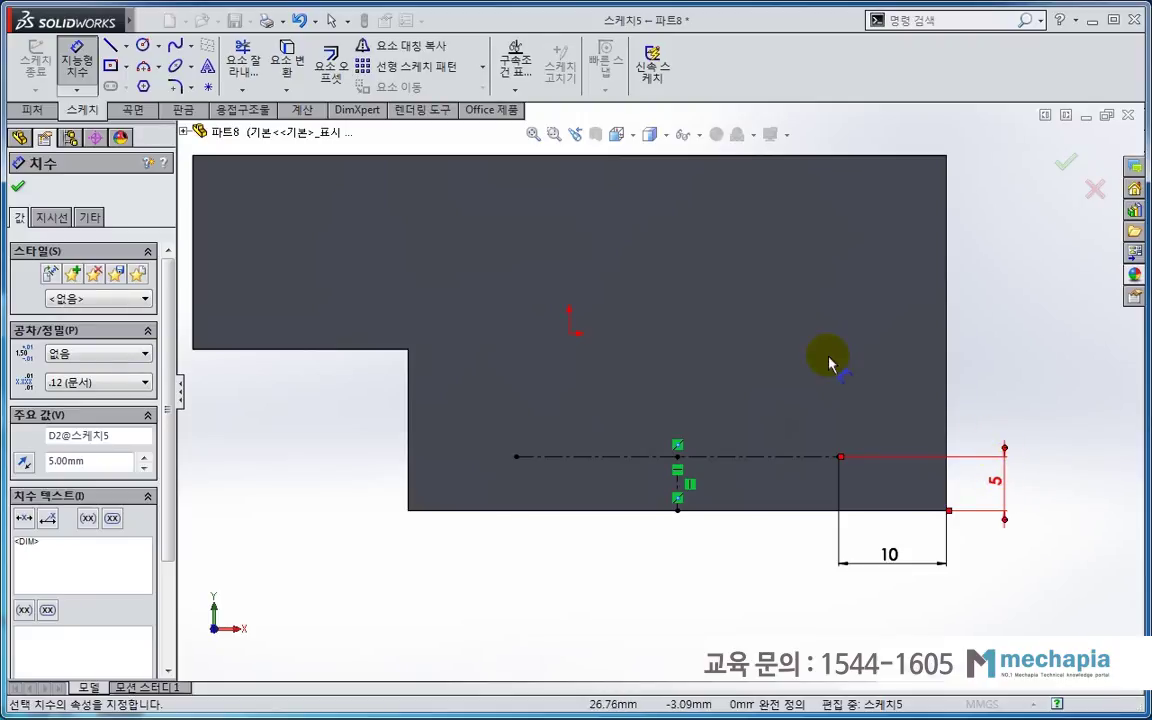
pyautogui.click(19, 189)
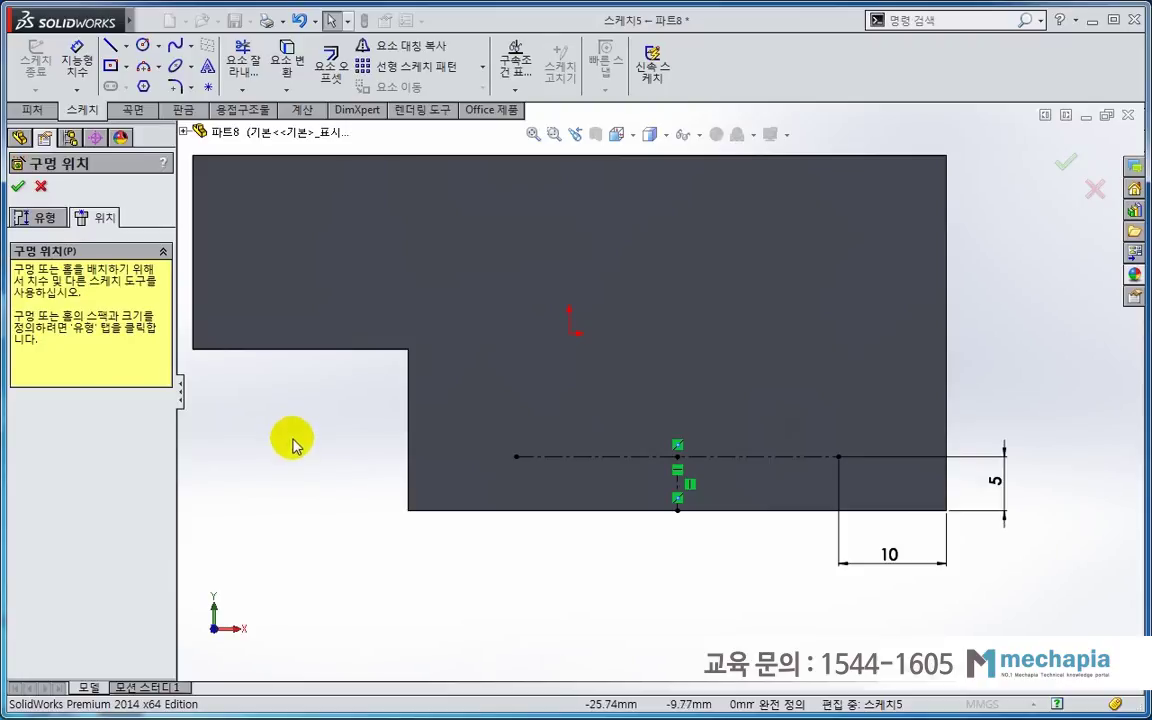
# - Place the two hole centres on the centreline, the second at the dimensioned point
pyautogui.click(208, 87)
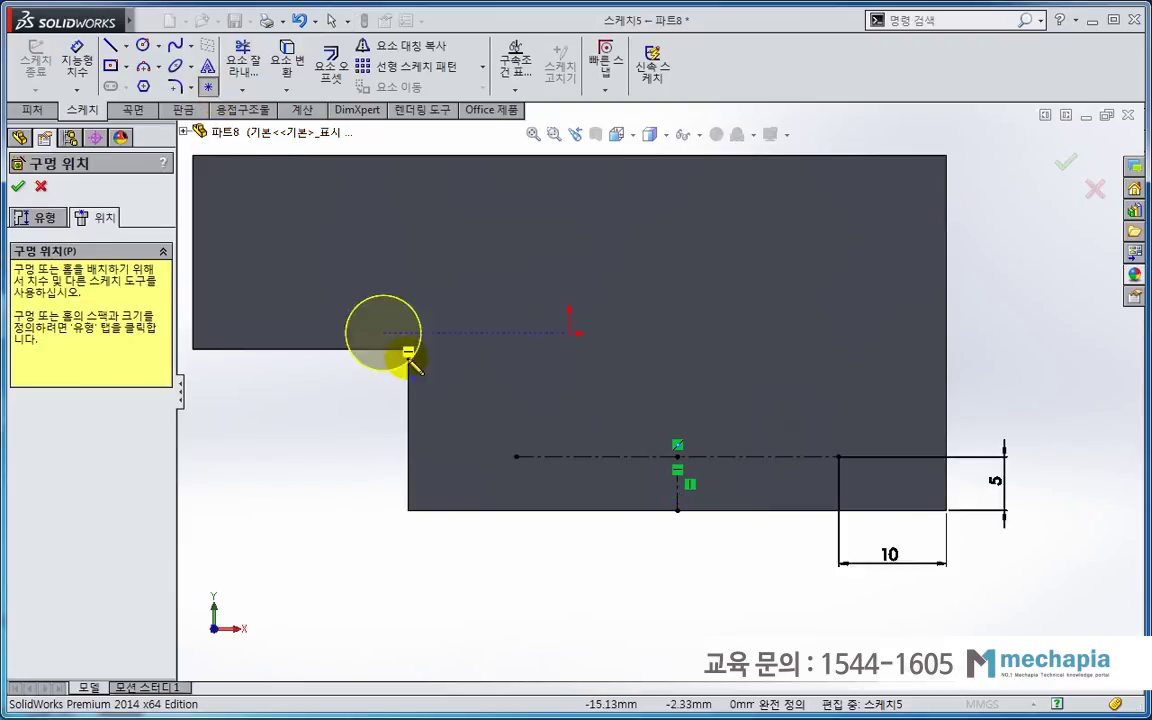
pyautogui.click(516, 457)
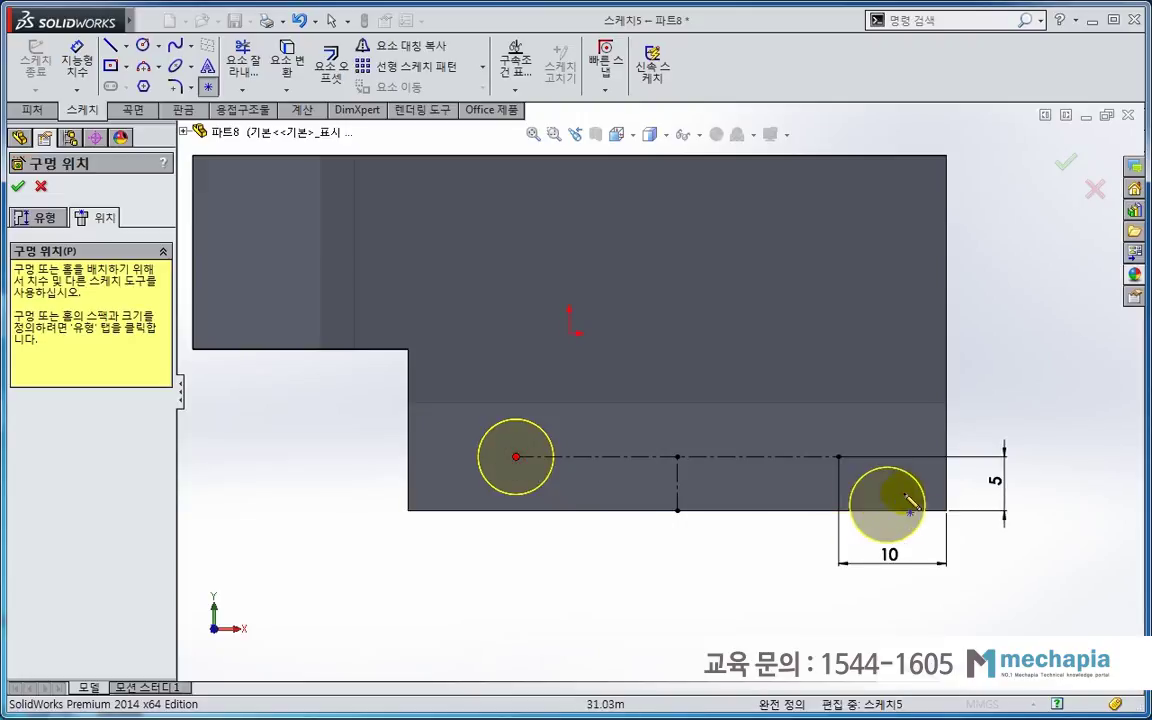
pyautogui.click(838, 457)
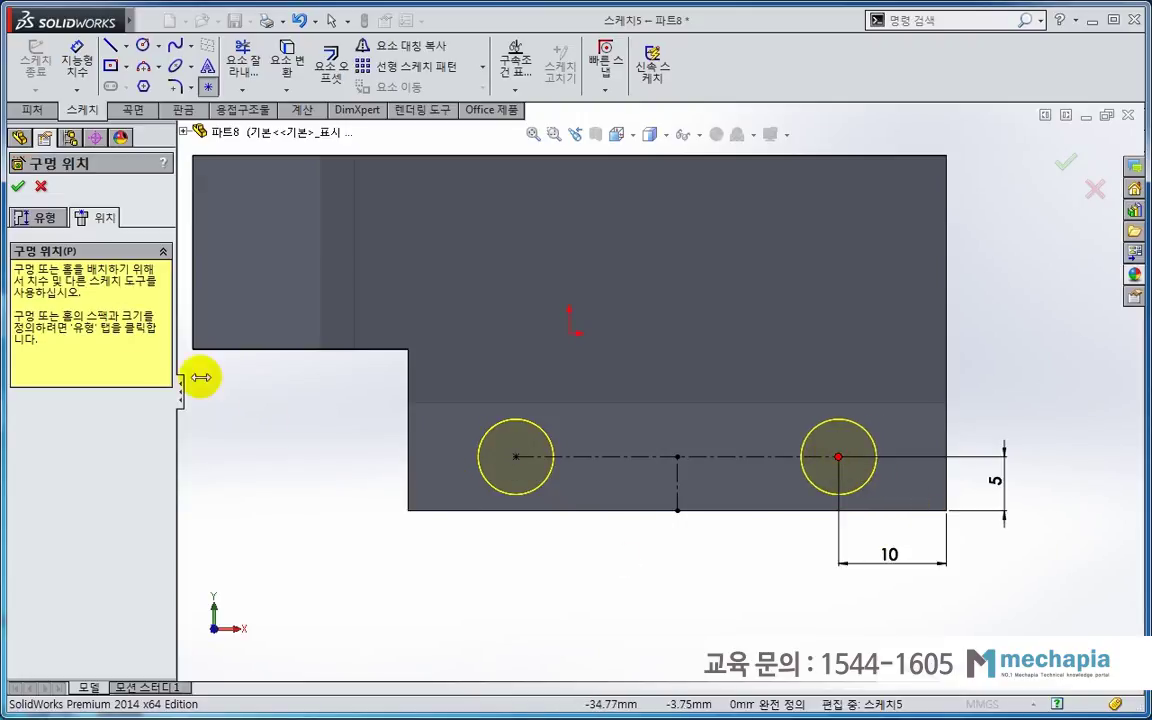
pyautogui.click(40, 217)
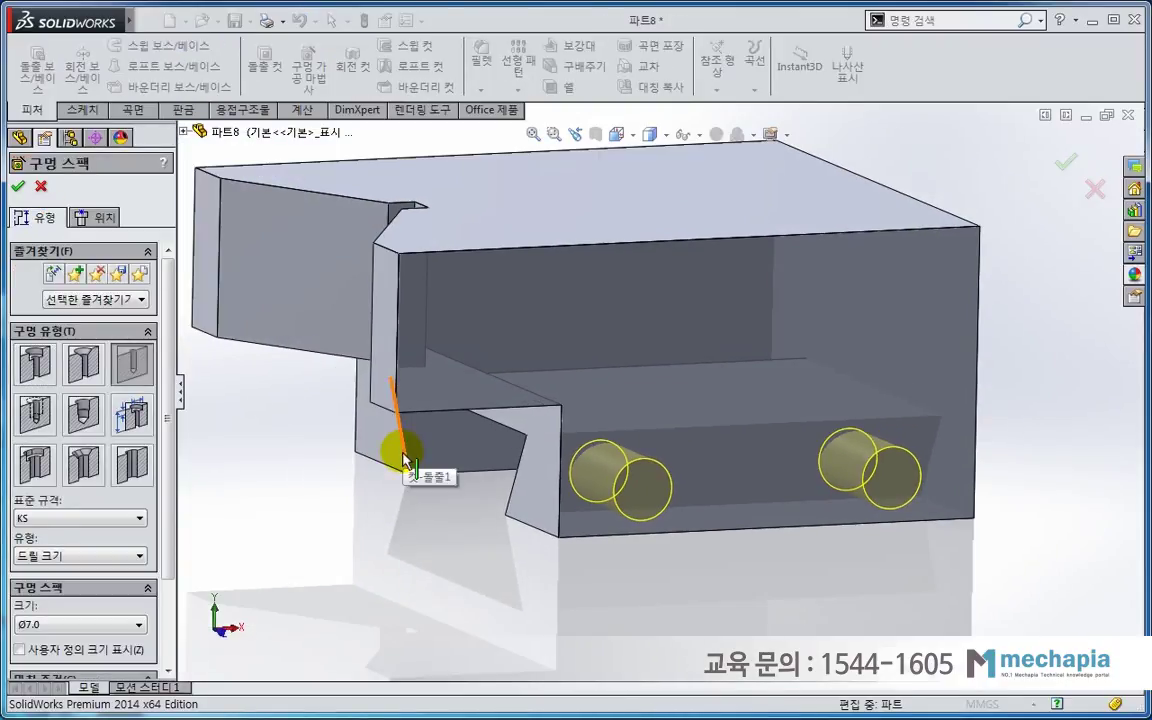
# - Set both holes to KS M4 tapped, Up To Next, confirm, and orbit the result
pyautogui.click(50, 422)
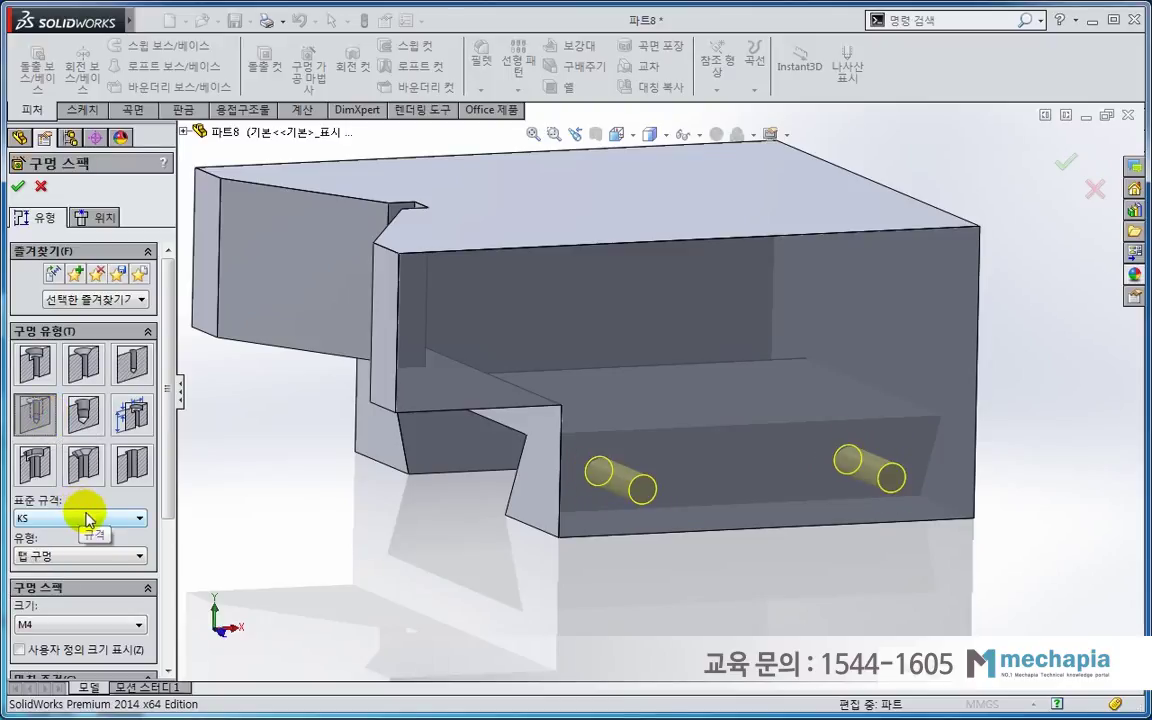
pyautogui.moveTo(173, 487); pyautogui.dragTo(160, 592)
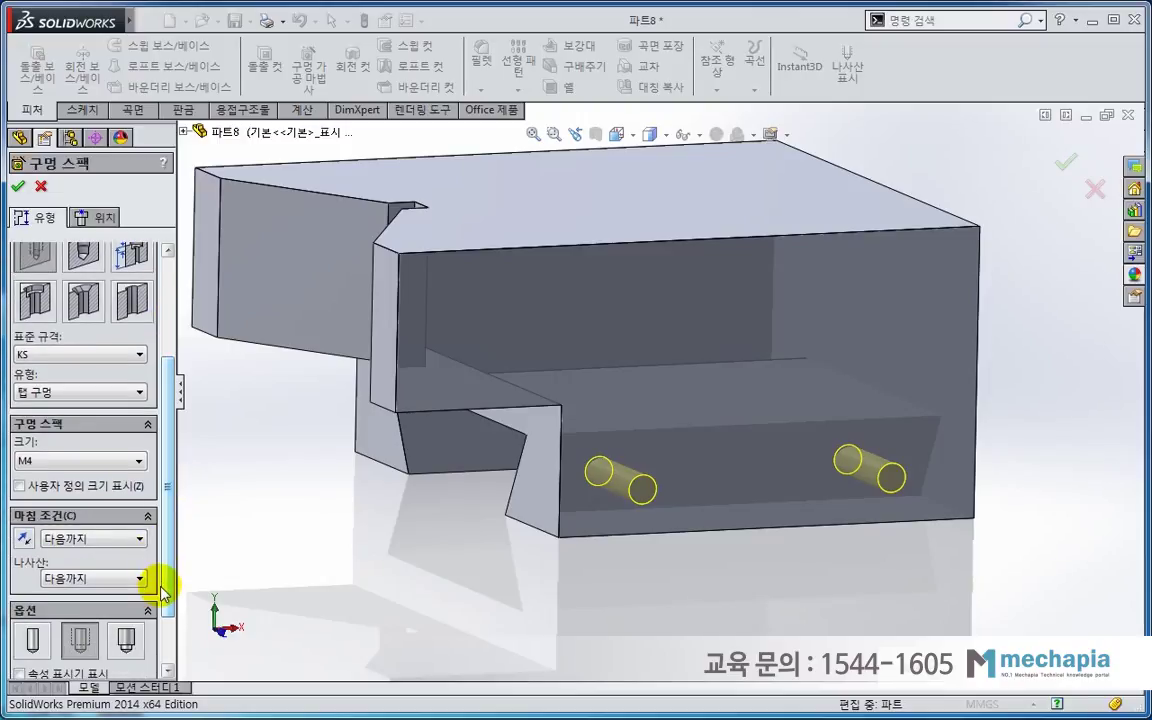
pyautogui.moveTo(249, 470); pyautogui.dragTo(463, 514, button='middle')
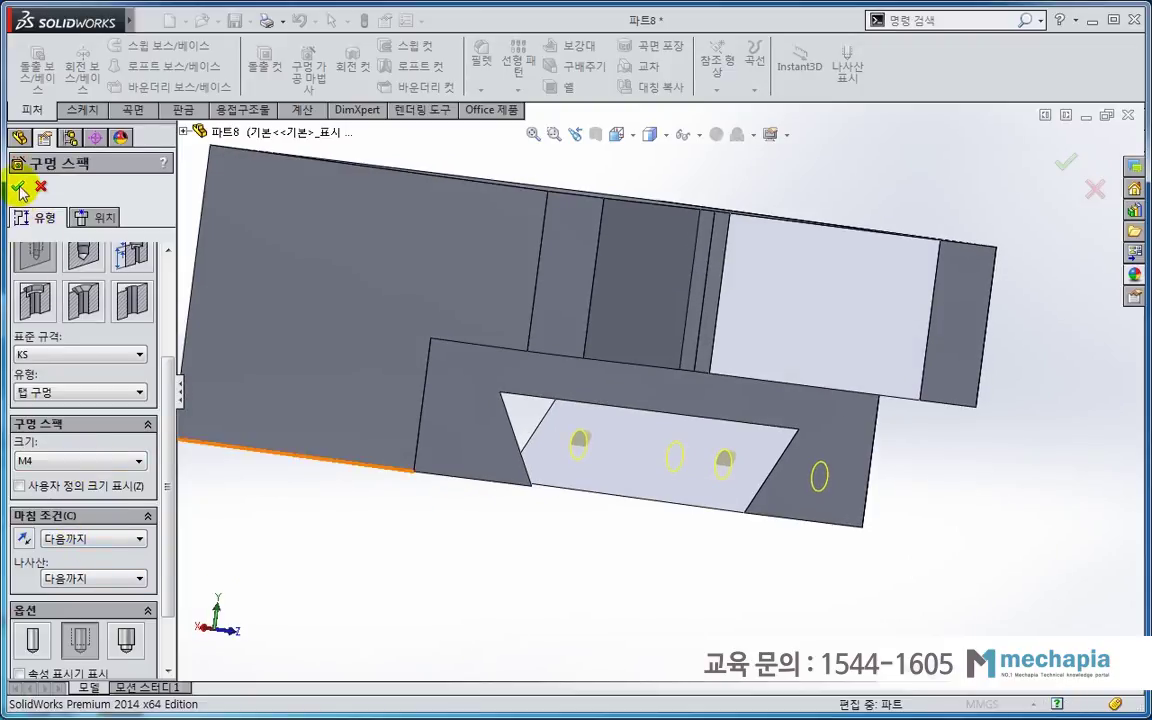
pyautogui.rightClick(360, 466)
pyautogui.moveTo(427, 514)
pyautogui.mouseDown(button='middle')
pyautogui.moveTo(561, 530)
pyautogui.moveTo(388, 517)
pyautogui.moveTo(360, 535)
pyautogui.moveTo(646, 528)
pyautogui.moveTo(517, 514)
pyautogui.mouseUp(button='middle')
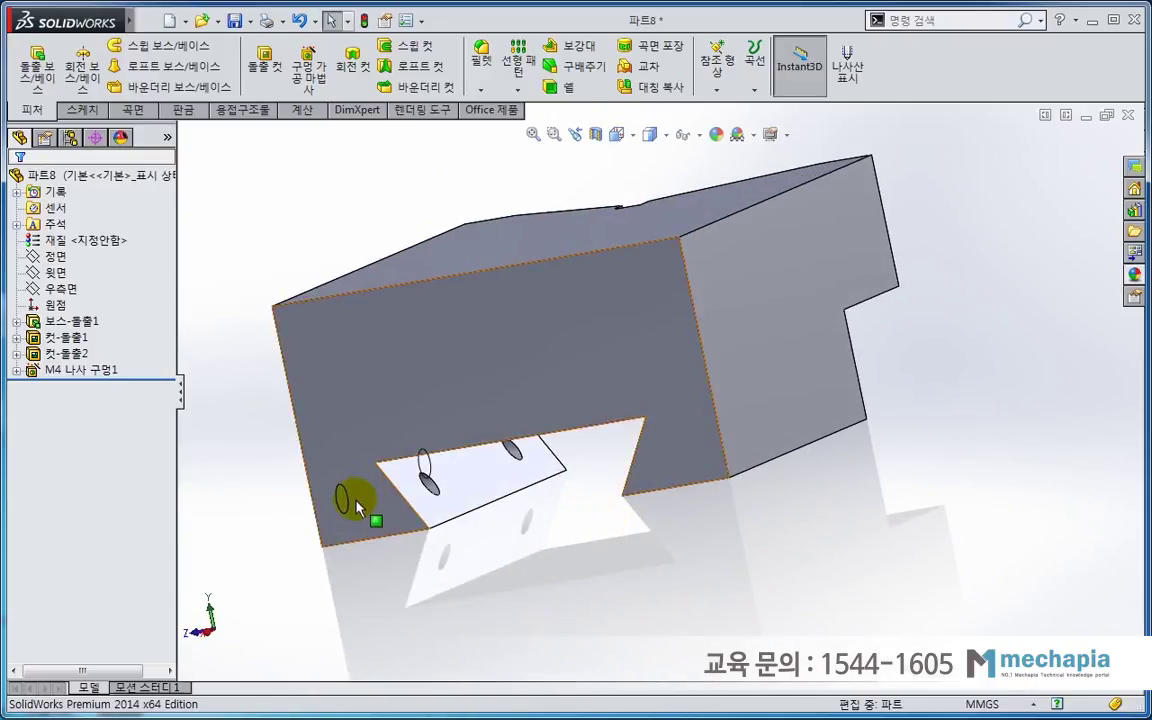
# - Uncheck Cosmetic threads in the Annotations Details, then zoom and orbit to inspect the M4 holes
pyautogui.rightClick(58, 222)
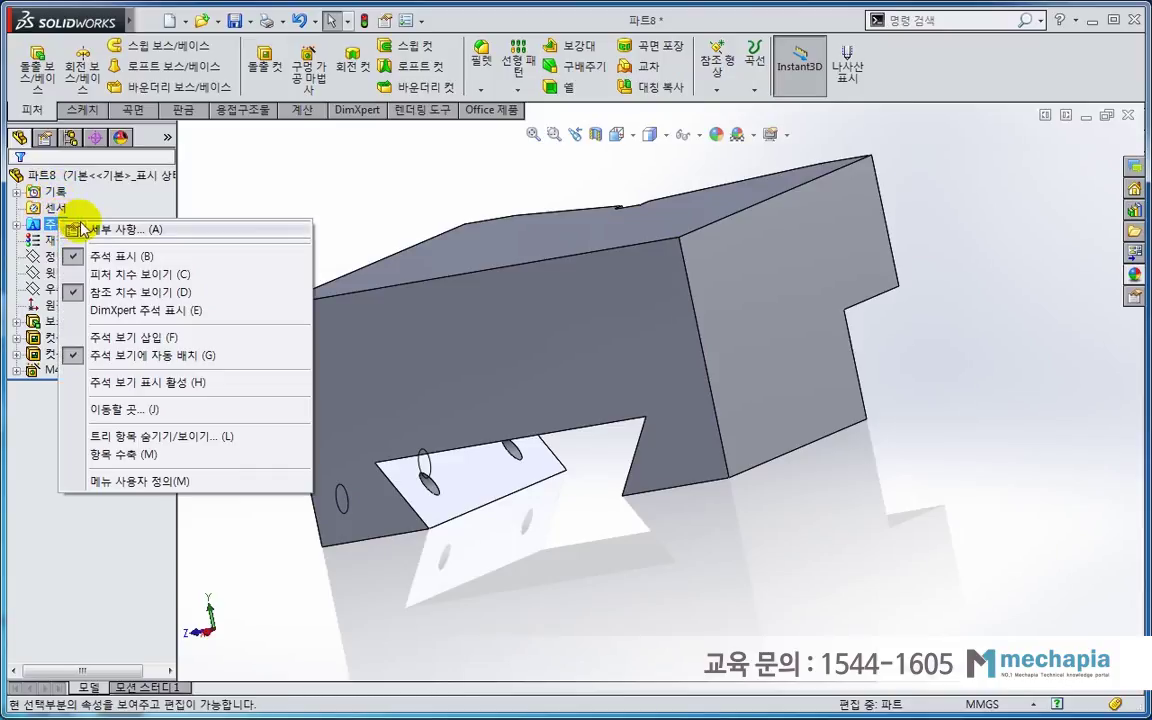
pyautogui.click(185, 231)
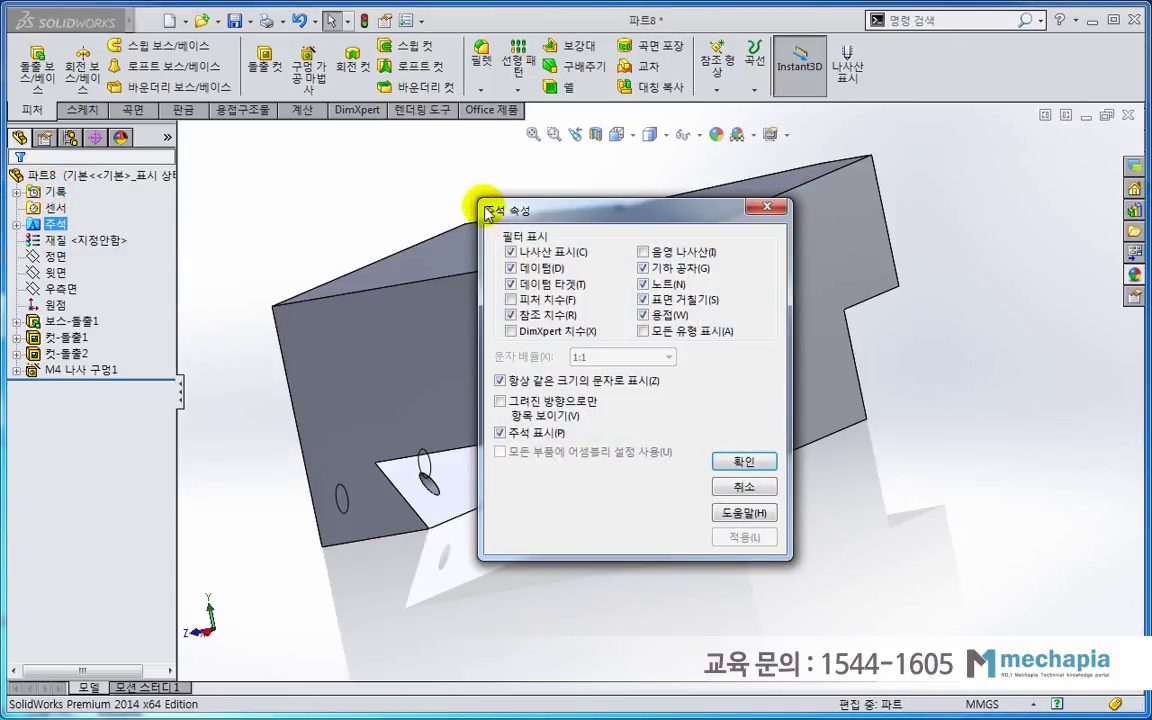
pyautogui.click(511, 253)
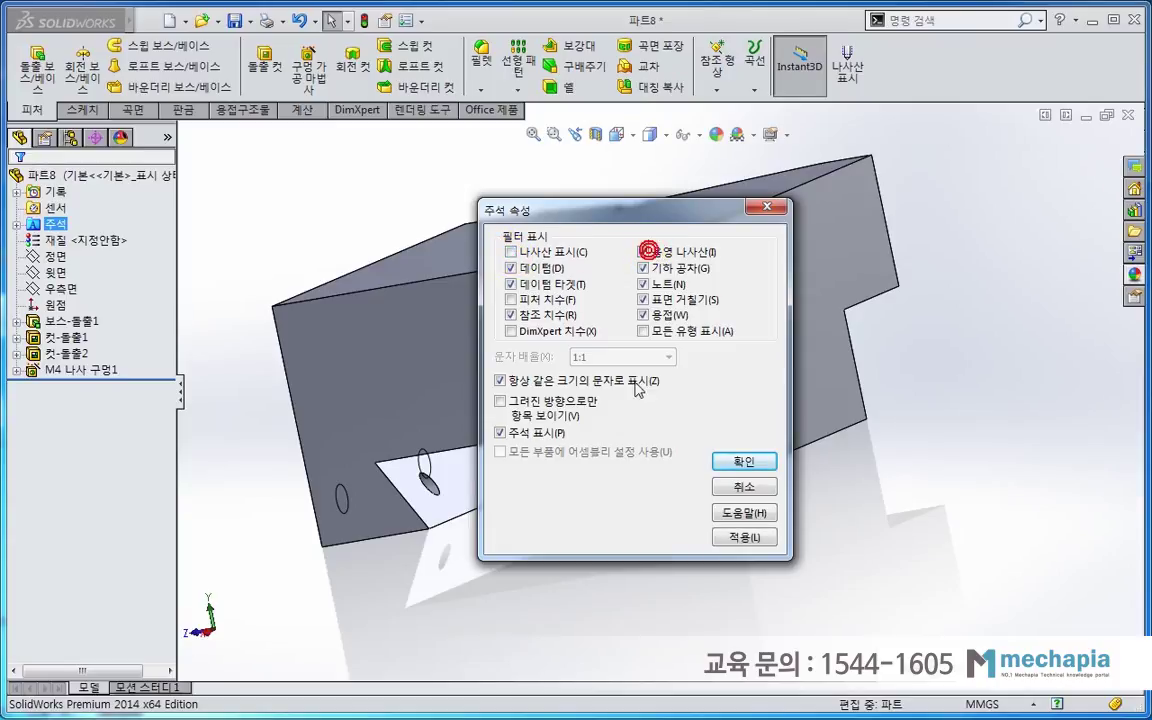
pyautogui.click(740, 460)
pyautogui.moveTo(558, 543); pyautogui.dragTo(640, 540, button='middle')
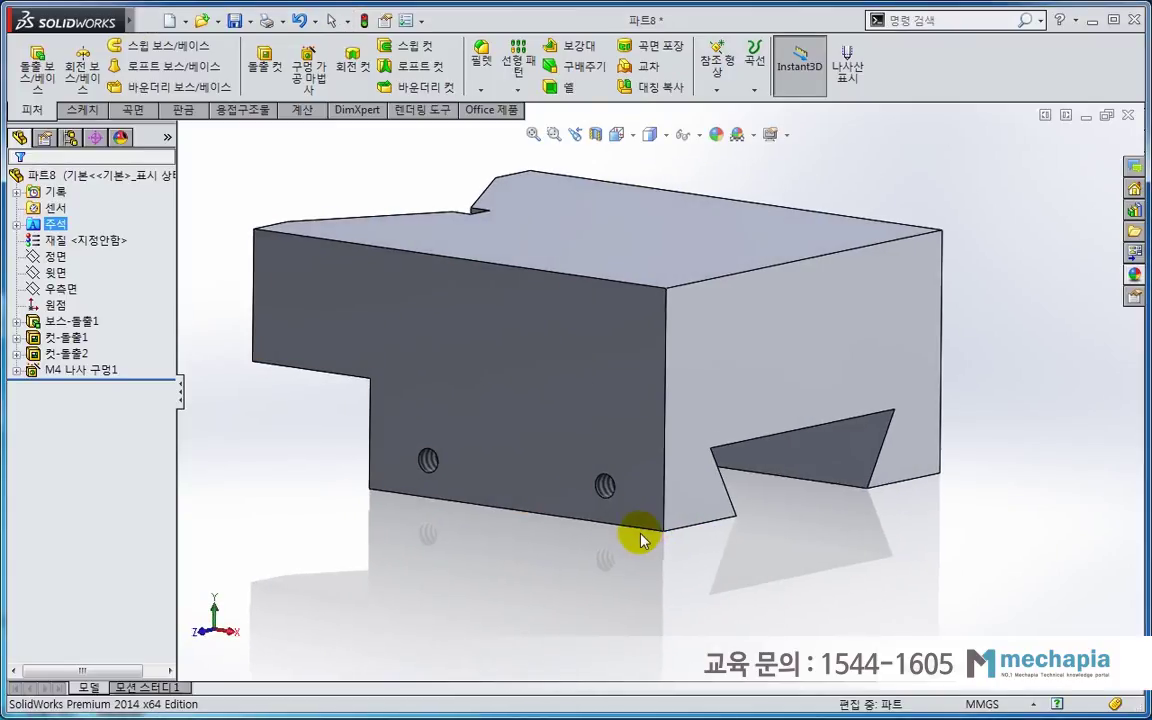
pyautogui.scroll(-3, 640, 540)
pyautogui.scroll(-2, 617, 430)
pyautogui.scroll(-1, 630, 435)
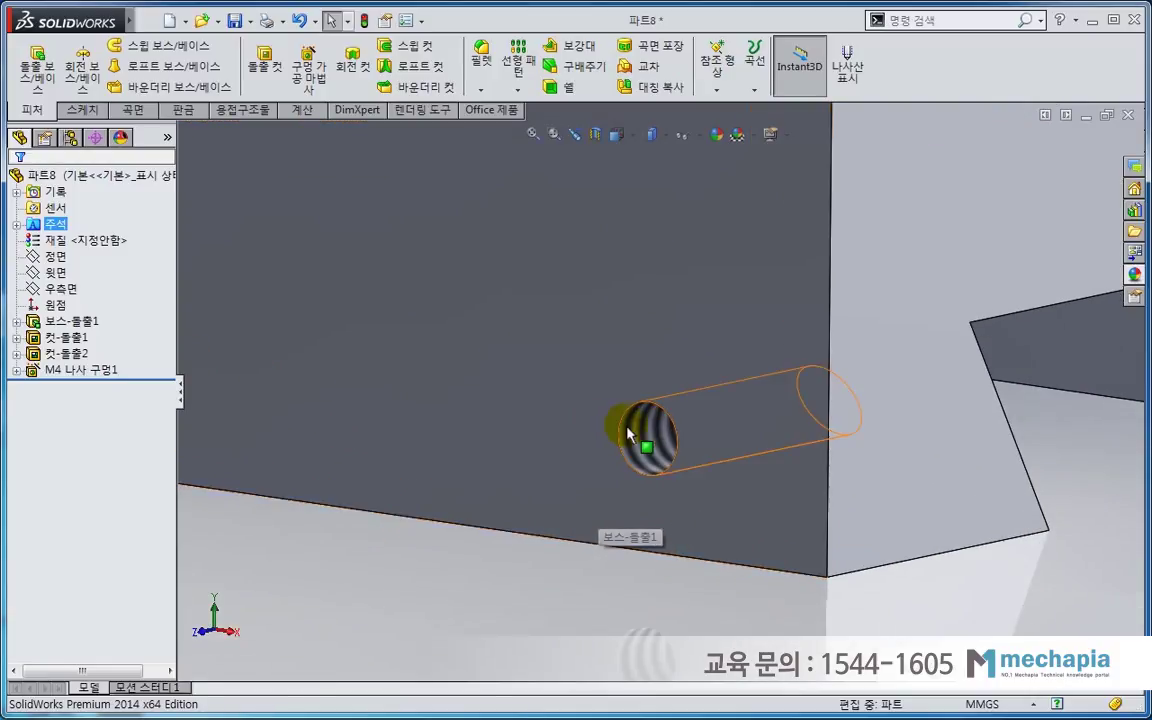
pyautogui.moveTo(628, 432); pyautogui.dragTo(658, 462, button='middle')
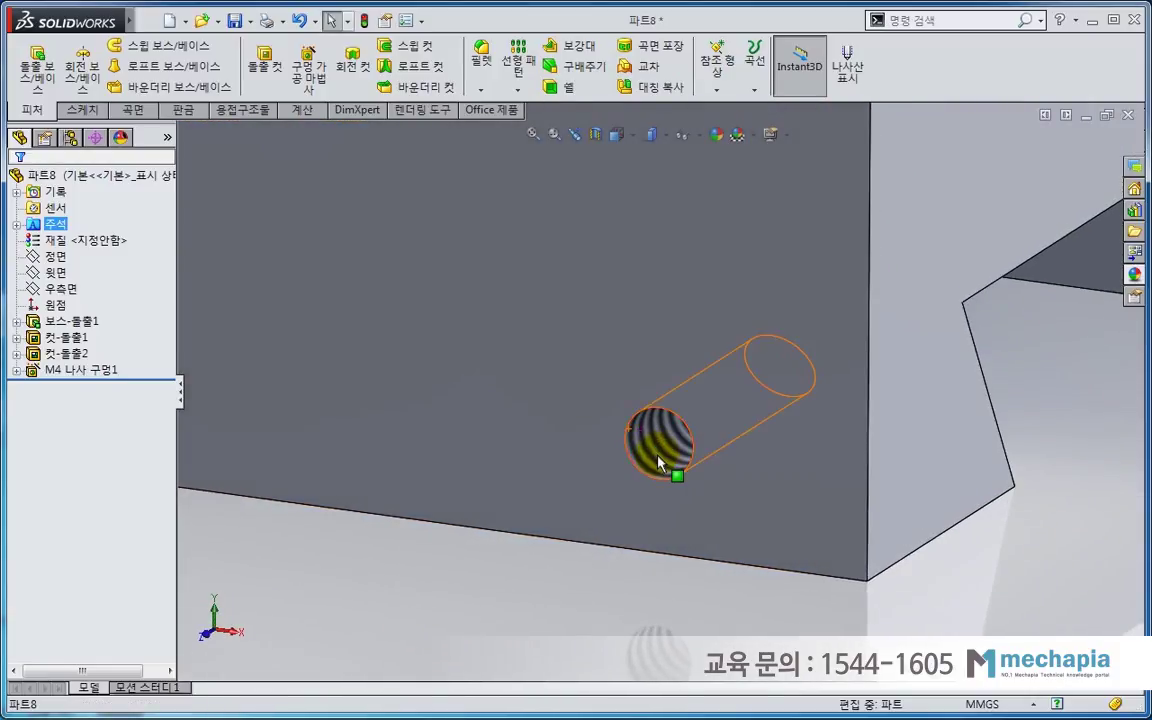
pyautogui.scroll(3, 658, 462)
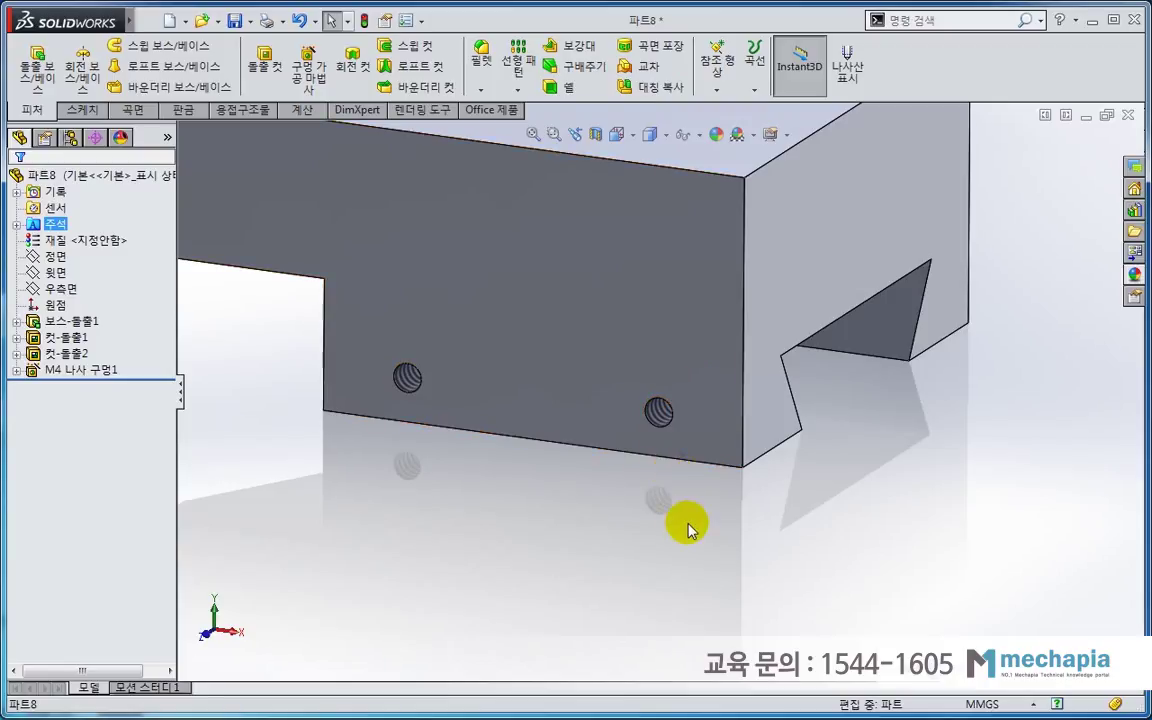
pyautogui.moveTo(688, 530)
pyautogui.mouseDown(button='middle')
pyautogui.moveTo(705, 501)
pyautogui.moveTo(774, 489)
pyautogui.moveTo(810, 525)
pyautogui.moveTo(710, 540)
pyautogui.moveTo(699, 496)
pyautogui.mouseUp(button='middle')
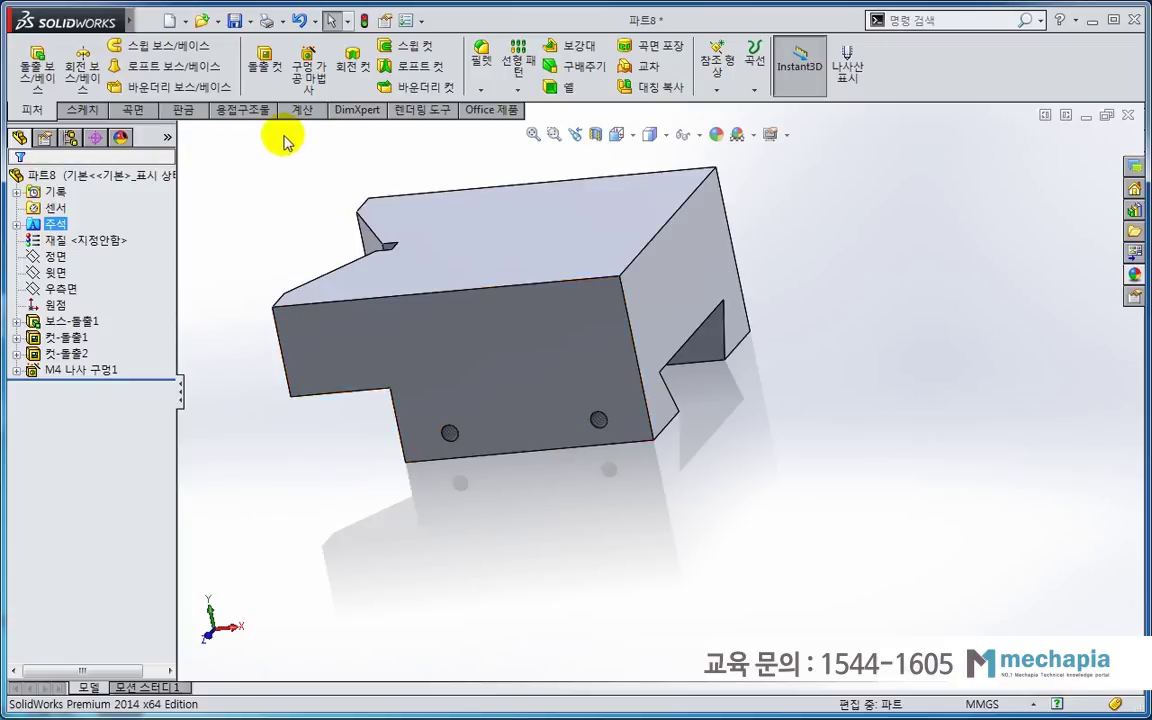
# - Start another Hole Wizard hole on the face carrying the two M4 holes
pyautogui.click(300, 91)
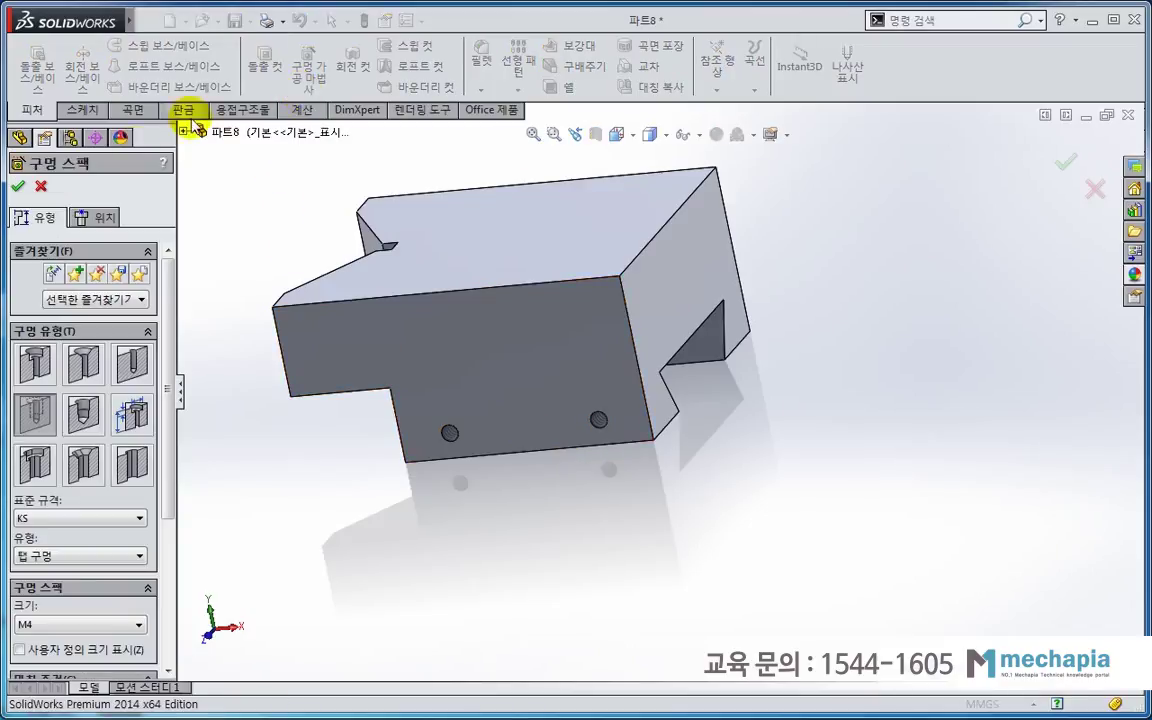
pyautogui.click(104, 215)
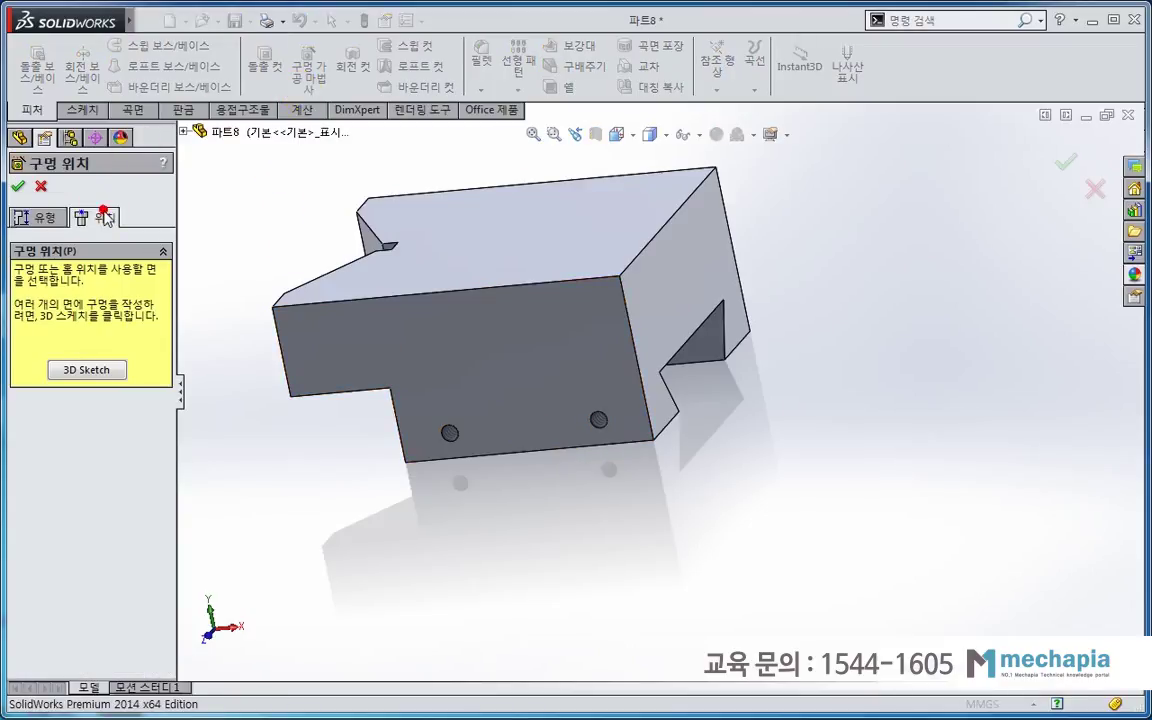
pyautogui.click(518, 418)
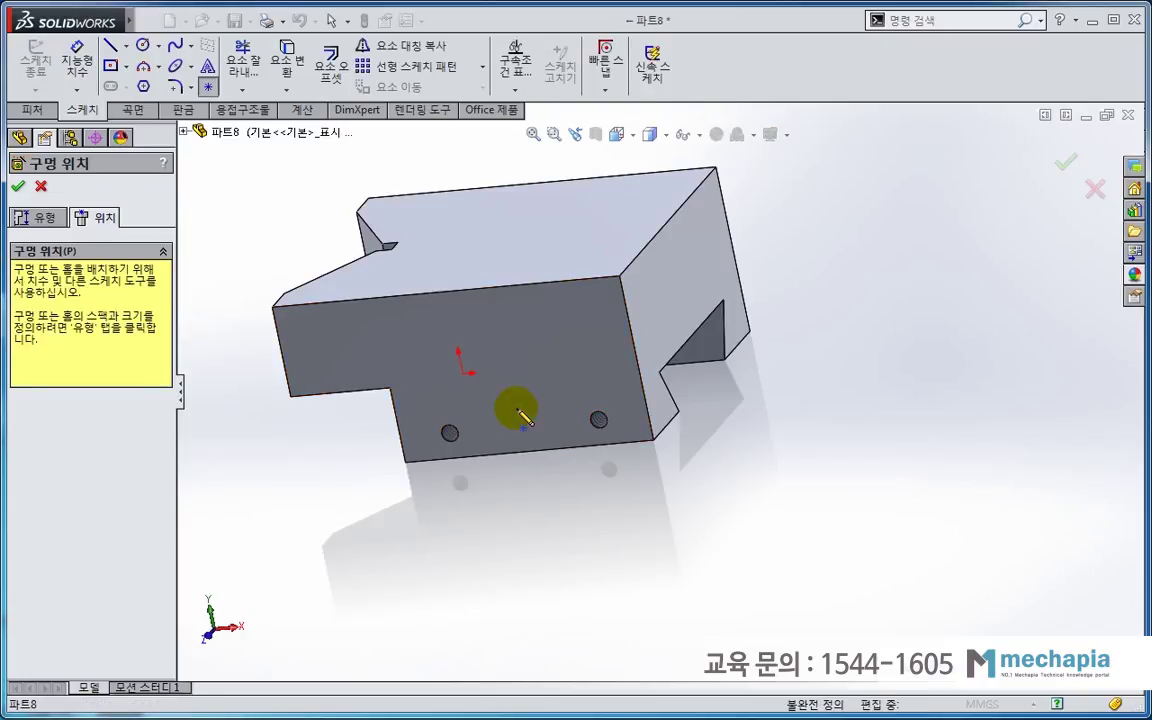
# - Draw a centreline connecting the left and right M4 holes
pyautogui.click(126, 46)
pyautogui.click(143, 83)
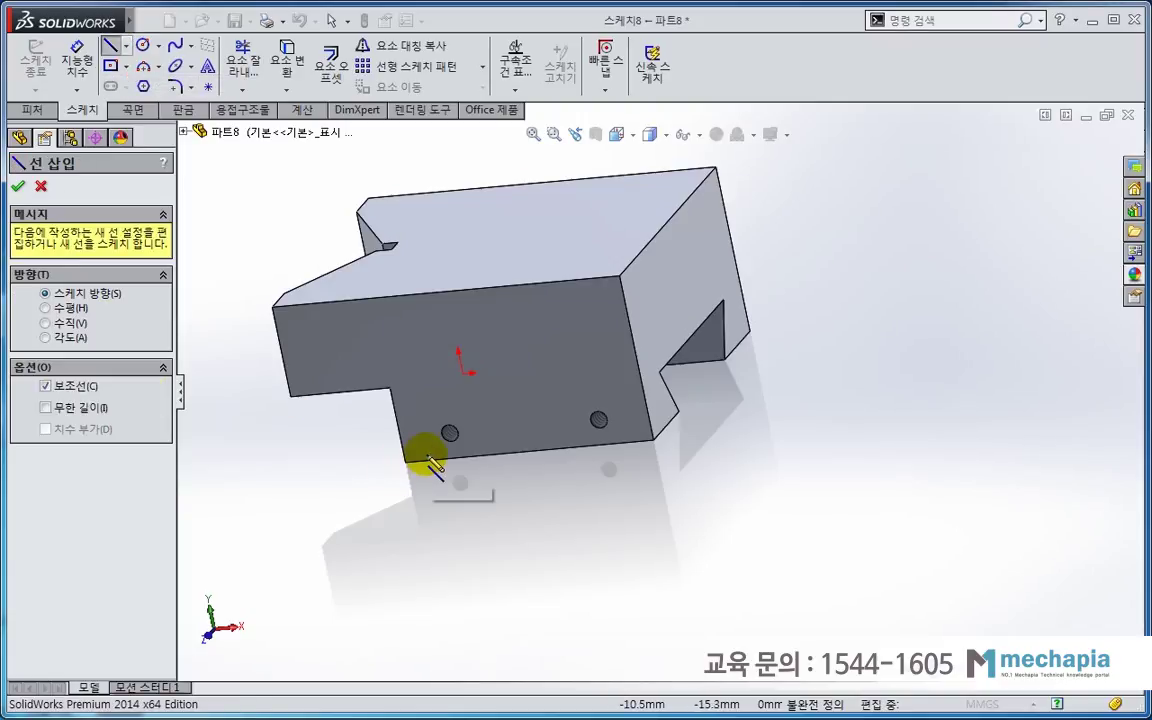
pyautogui.scroll(-2, 420, 463)
pyautogui.click(485, 417)
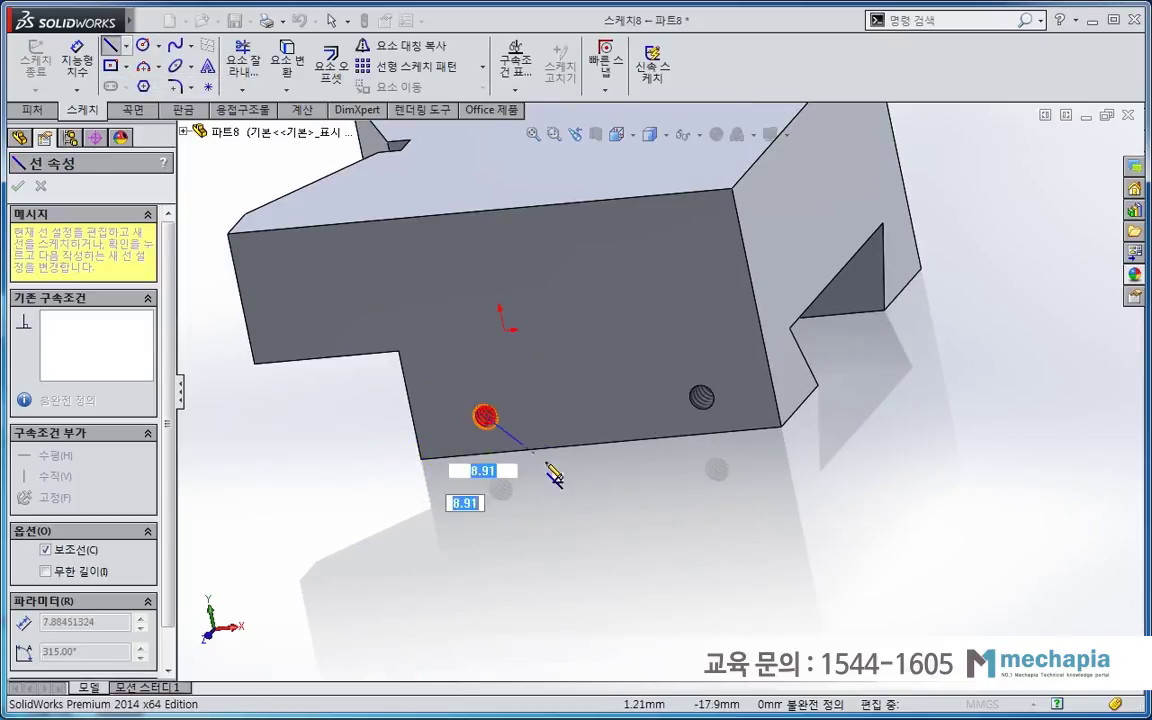
pyautogui.scroll(-2, 717, 415)
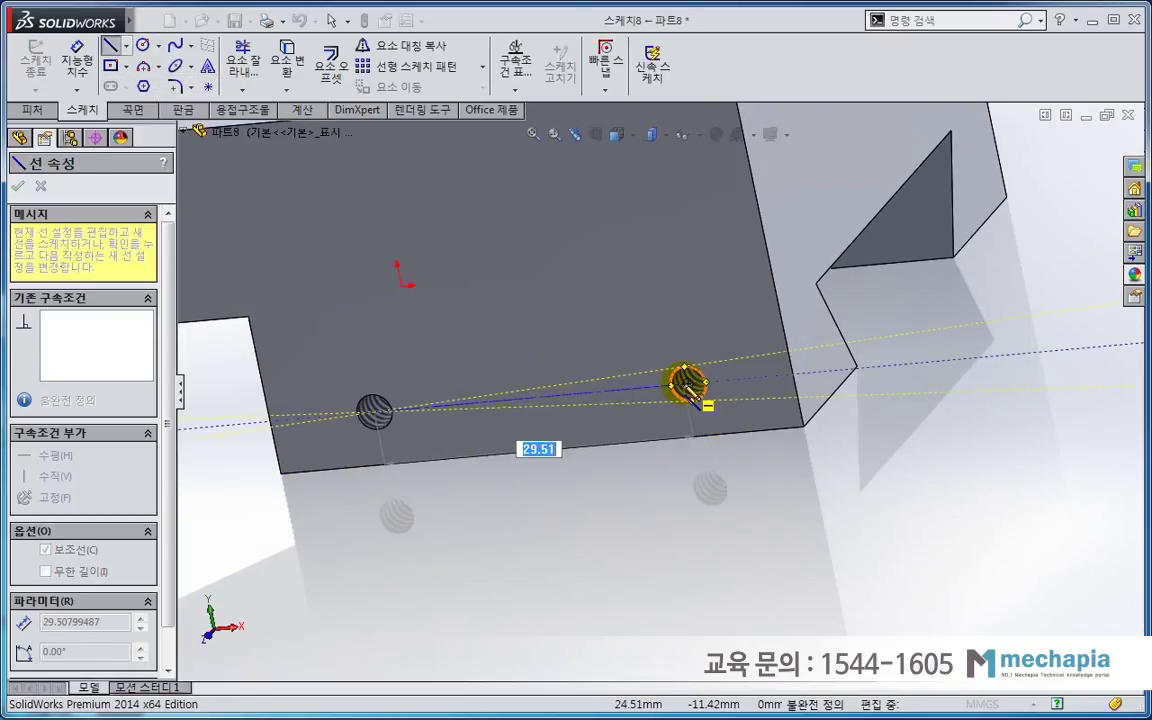
pyautogui.click(688, 384)
pyautogui.press('Escape')
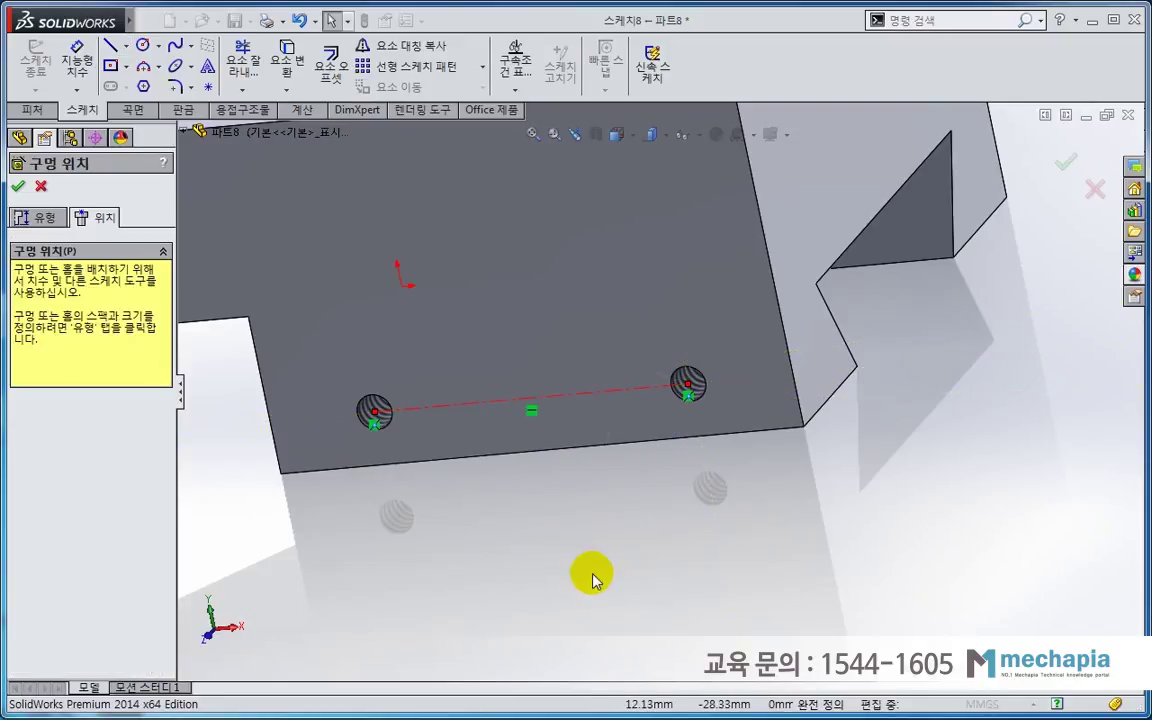
# - Place the hole point at the centreline's midpoint
pyautogui.keyDown('ctrl'); pyautogui.moveTo(553, 568); pyautogui.dragTo(609, 566, button='middle'); pyautogui.keyUp('ctrl')
pyautogui.click(208, 87)
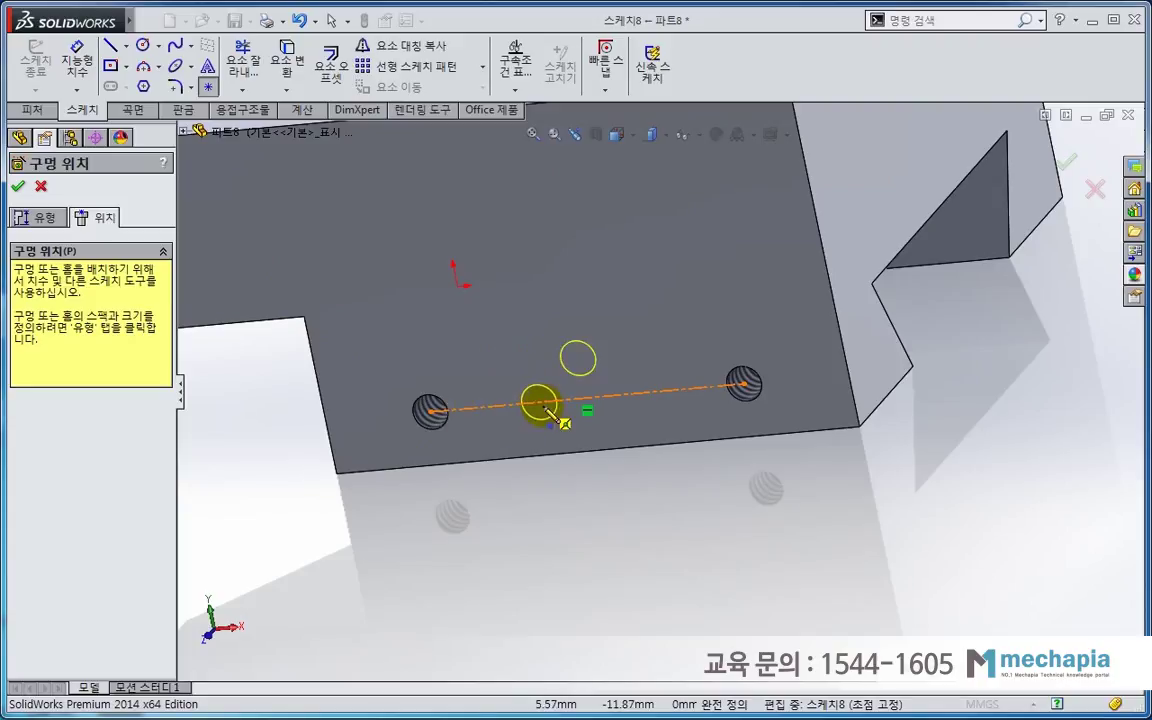
pyautogui.click(587, 398)
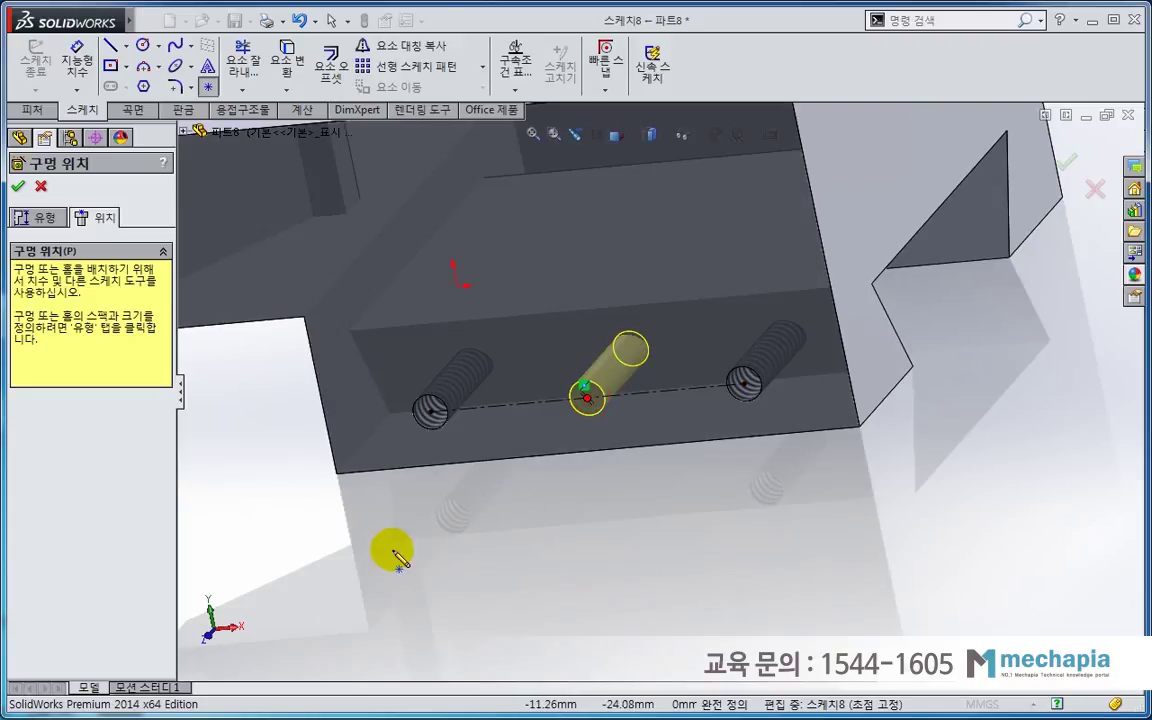
pyautogui.click(44, 218)
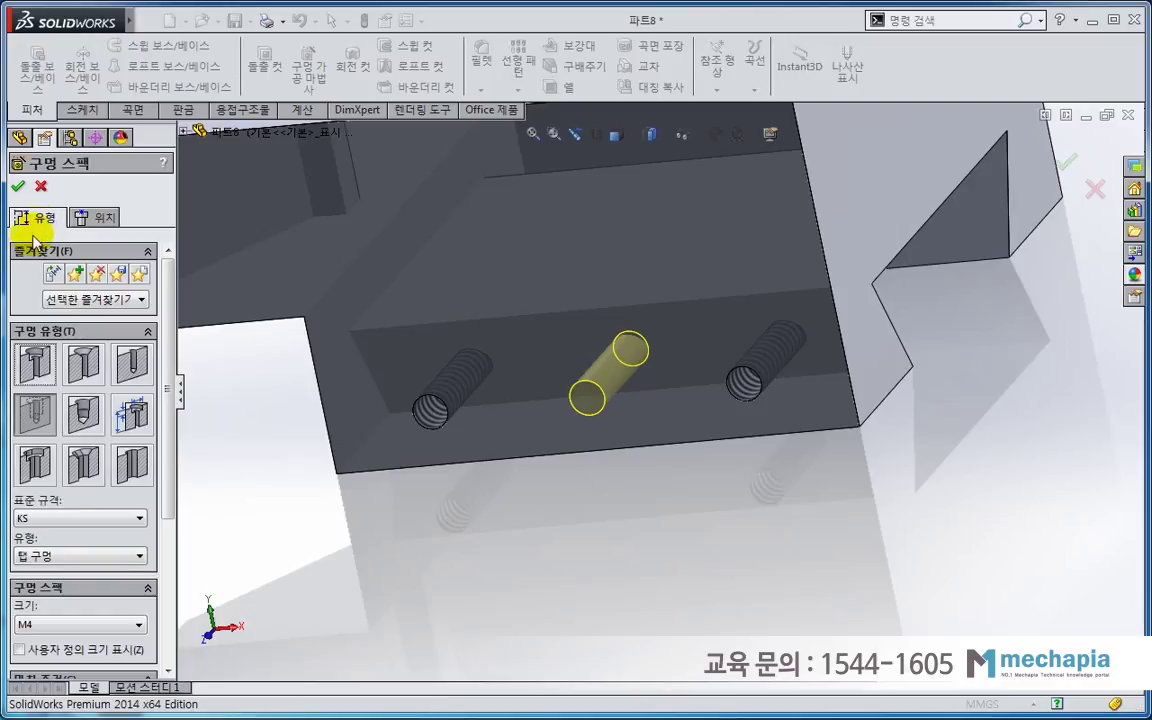
# - Make the middle hole a plain drilled hole of size Ø4.5 and confirm it
pyautogui.click(124, 368)
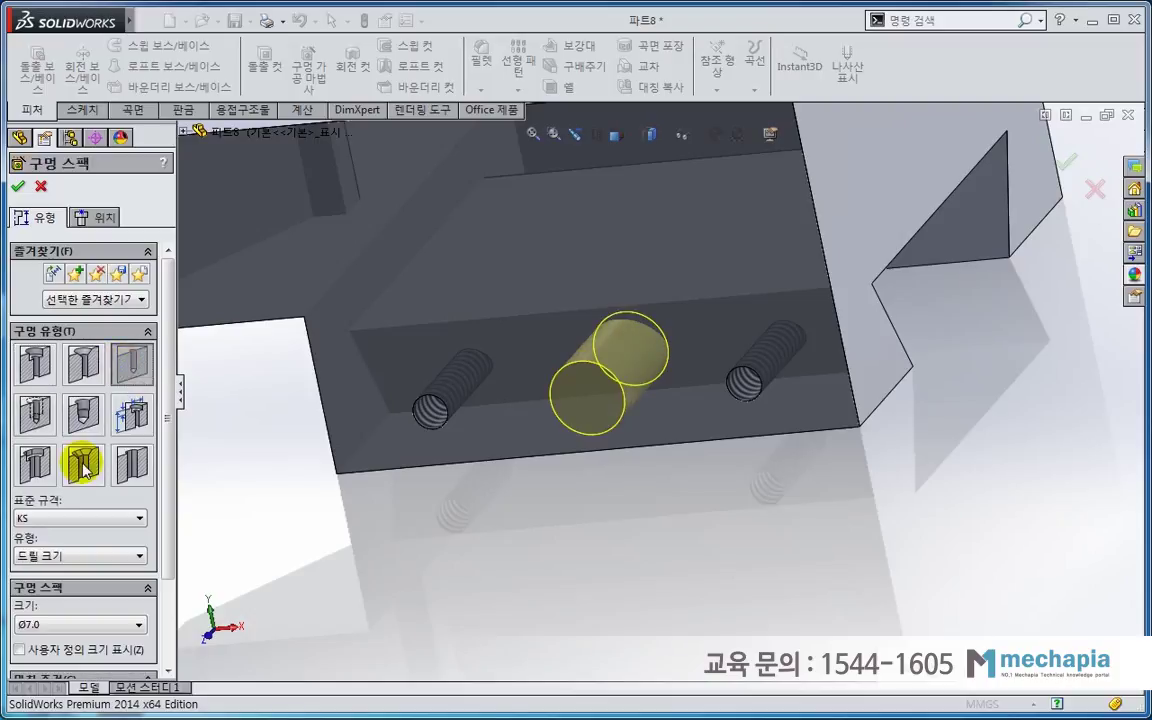
pyautogui.scroll(-3, 95, 605)
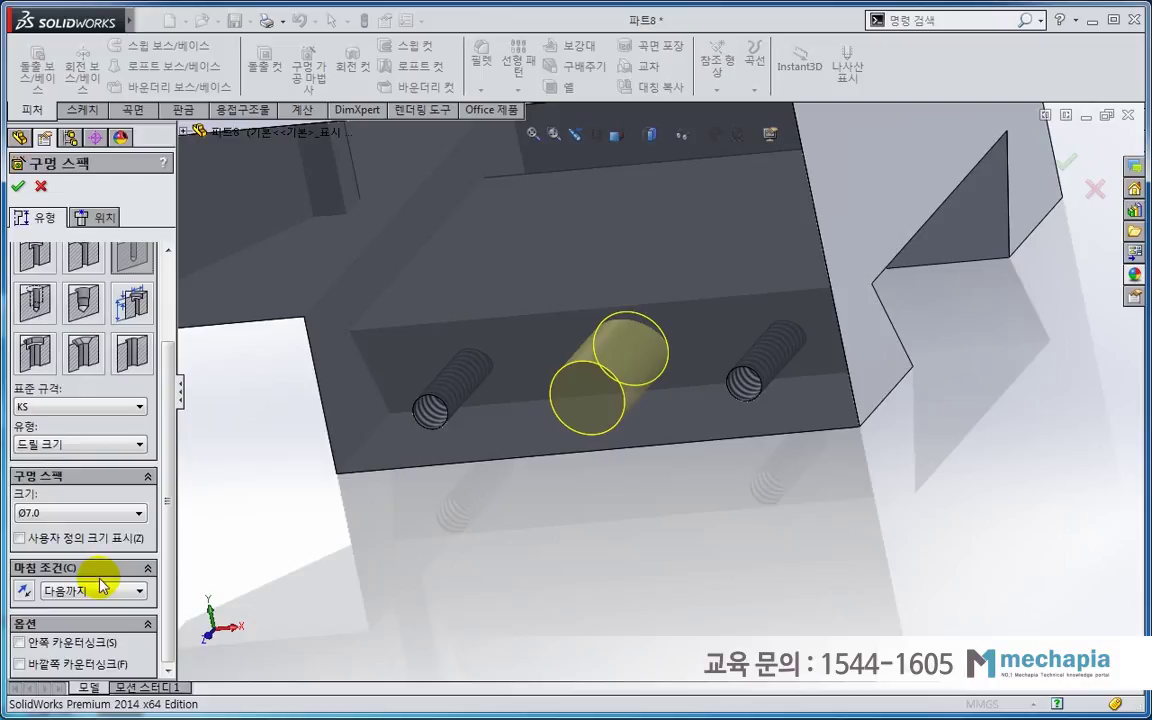
pyautogui.click(85, 513)
pyautogui.scroll(3, 82, 545)
pyautogui.scroll(1, 82, 553)
pyautogui.scroll(1, 75, 558)
pyautogui.scroll(1, 68, 562)
pyautogui.scroll(2, 62, 568)
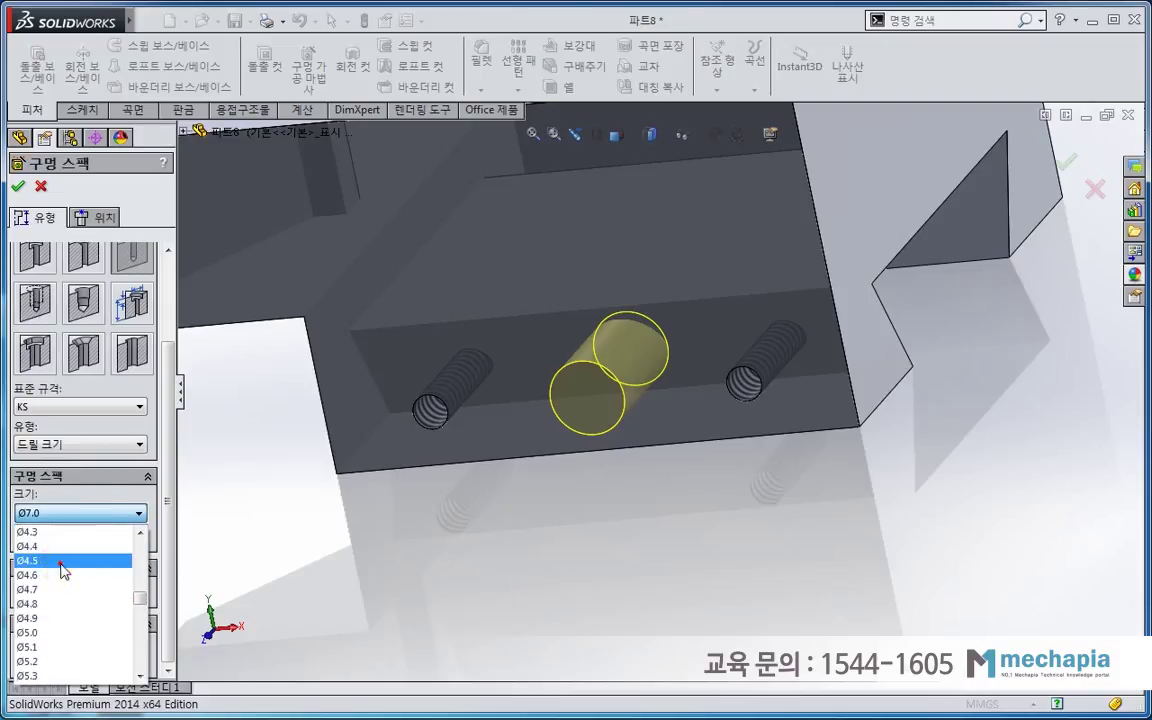
pyautogui.click(62, 562)
pyautogui.moveTo(548, 558)
pyautogui.mouseDown(button='middle')
pyautogui.moveTo(381, 553)
pyautogui.moveTo(490, 555)
pyautogui.mouseUp(button='middle')
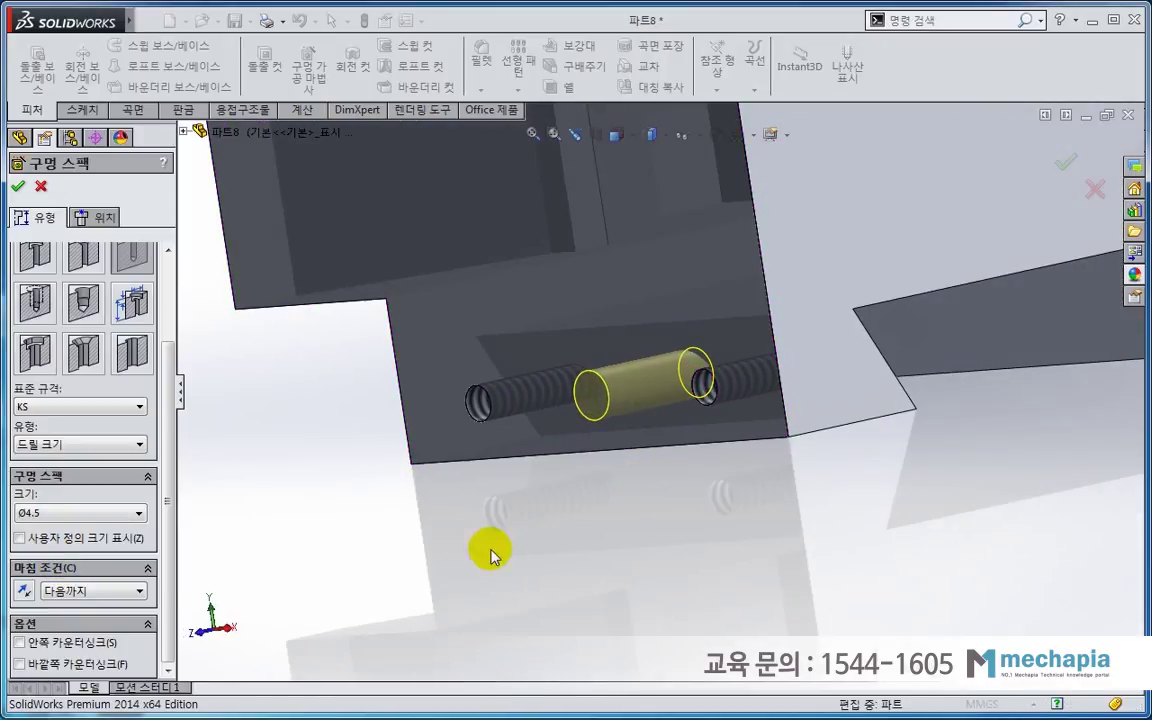
pyautogui.click(18, 186)
pyautogui.moveTo(535, 532)
pyautogui.mouseDown(button='middle')
pyautogui.moveTo(661, 478)
pyautogui.moveTo(740, 483)
pyautogui.moveTo(632, 536)
pyautogui.moveTo(617, 483)
pyautogui.mouseUp(button='middle')
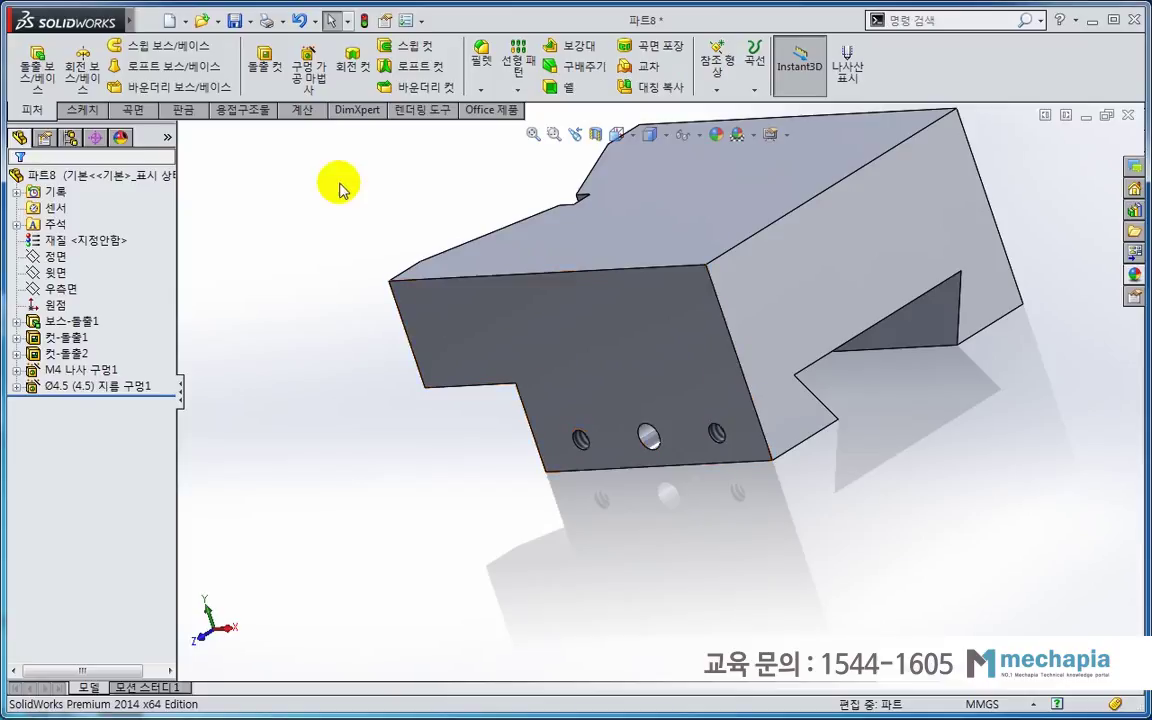
# - Start a new hole on the slotted end face, viewed normal to it
pyautogui.click(313, 76)
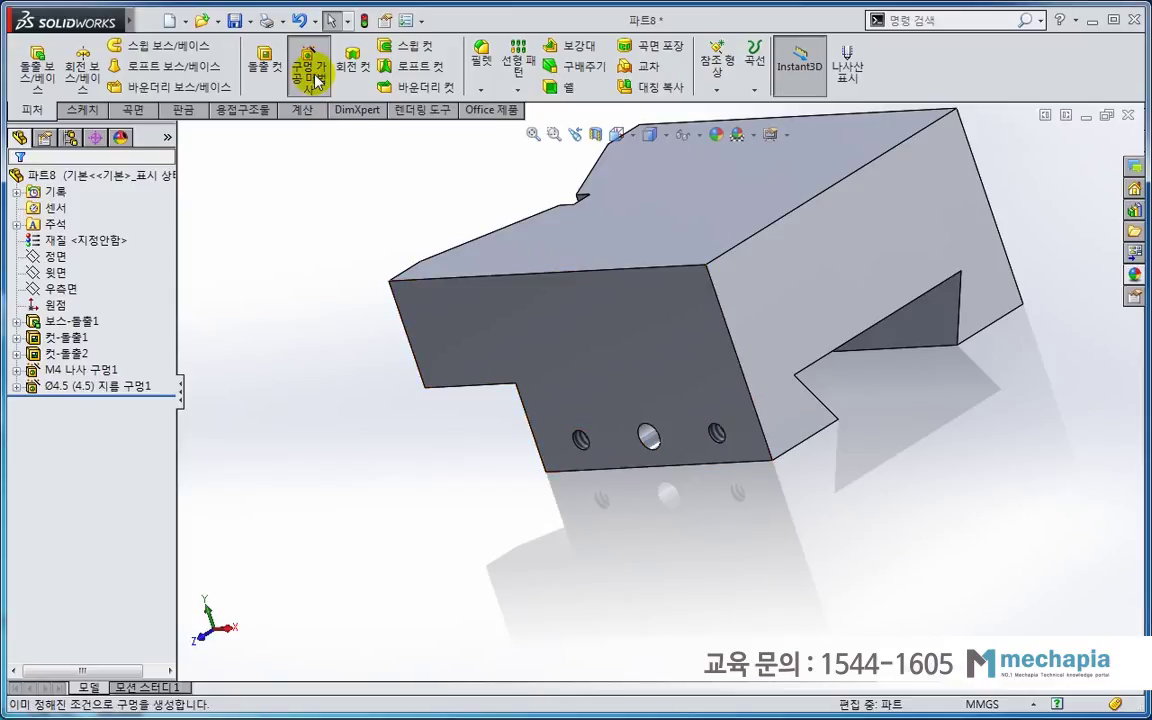
pyautogui.click(109, 219)
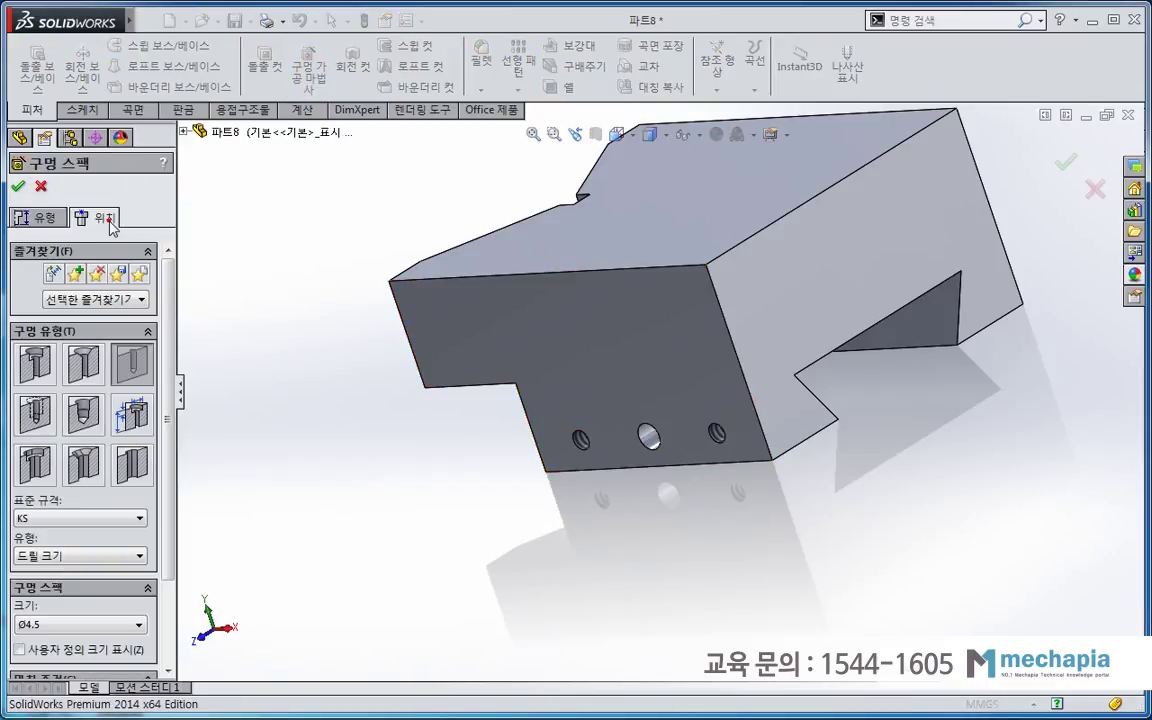
pyautogui.click(849, 268)
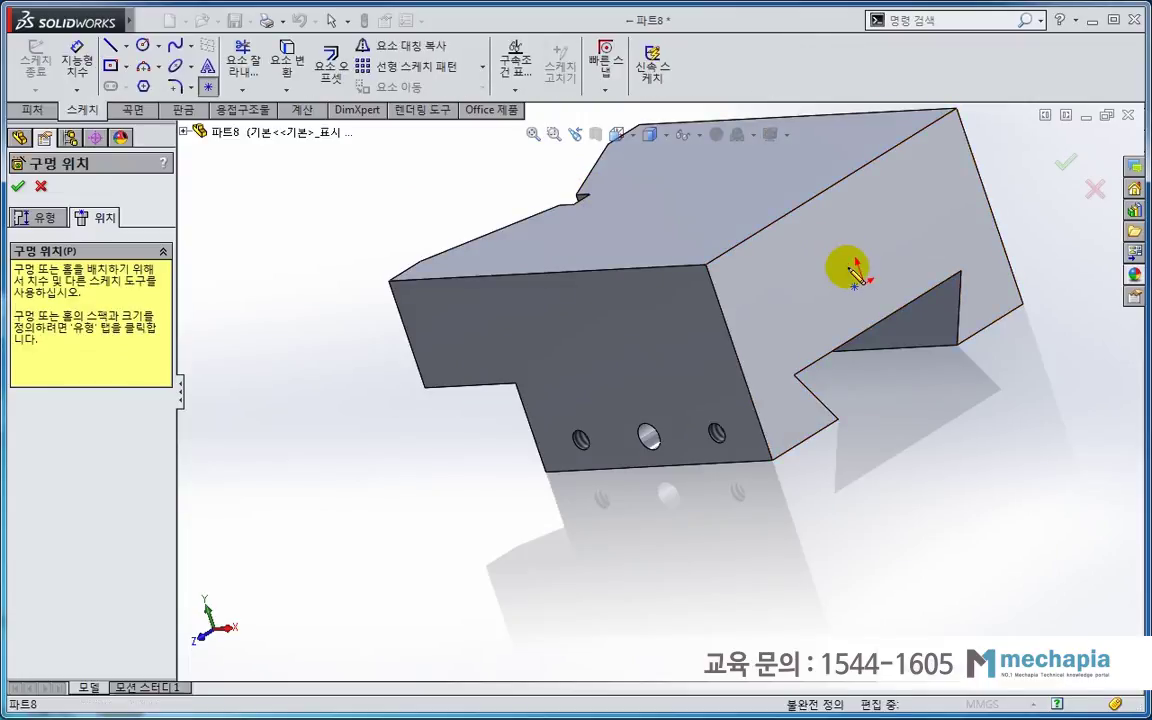
pyautogui.hotkey('ctrl', '8')
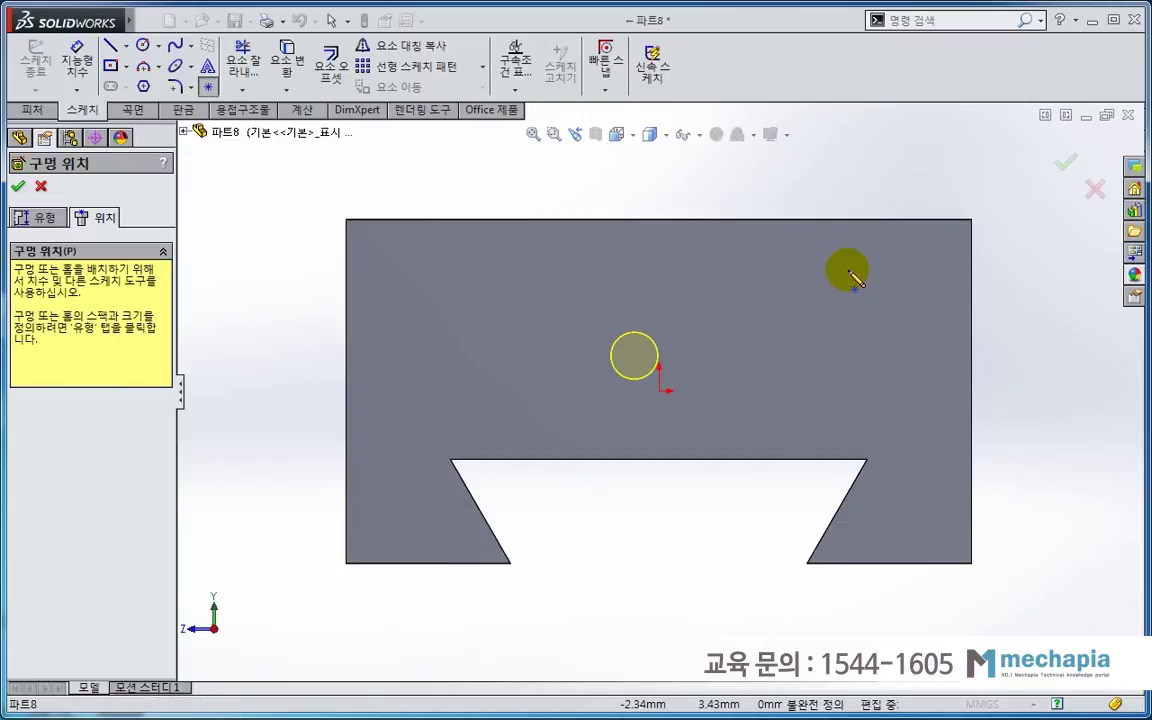
pyautogui.click(704, 275)
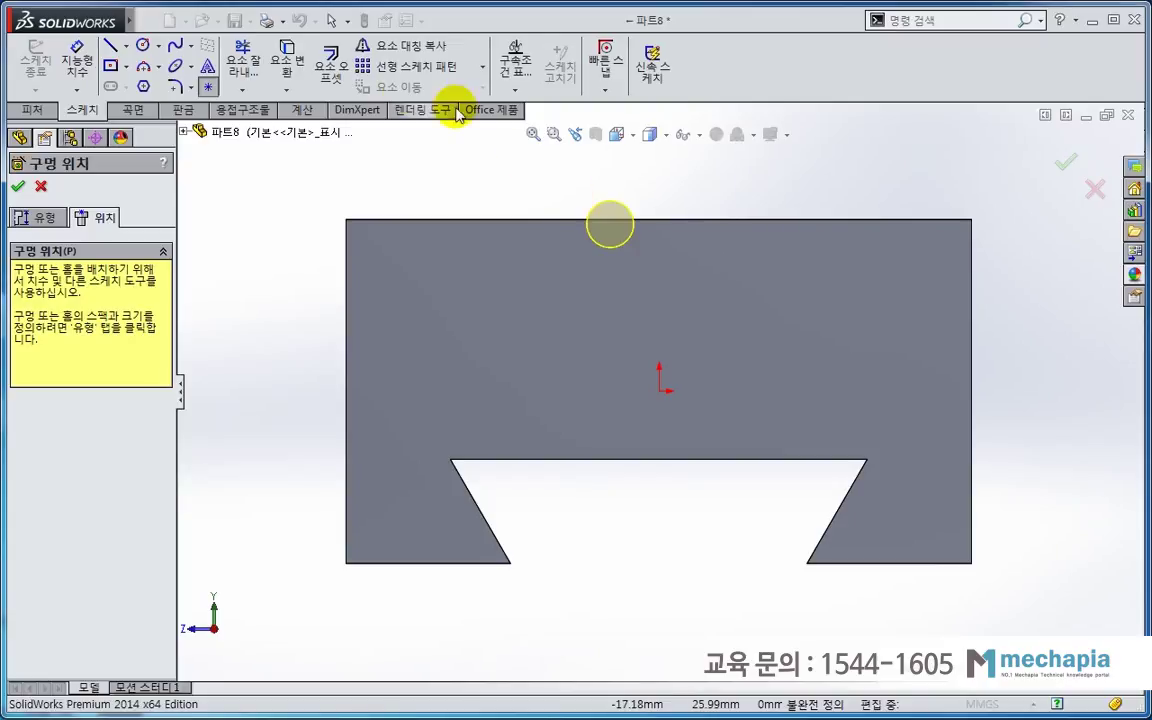
# - Draw a vertical centreline upward from the origin
pyautogui.click(126, 46)
pyautogui.click(157, 86)
pyautogui.click(662, 390)
pyautogui.click(653, 355)
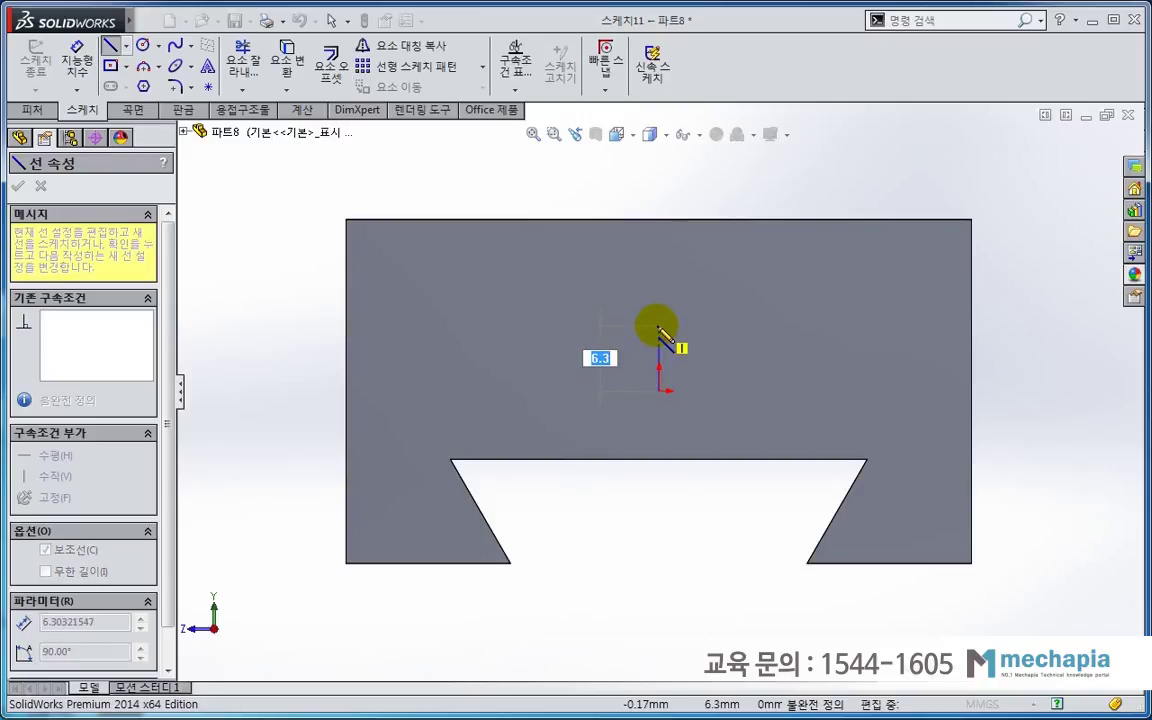
pyautogui.click(657, 327)
pyautogui.press('Escape')
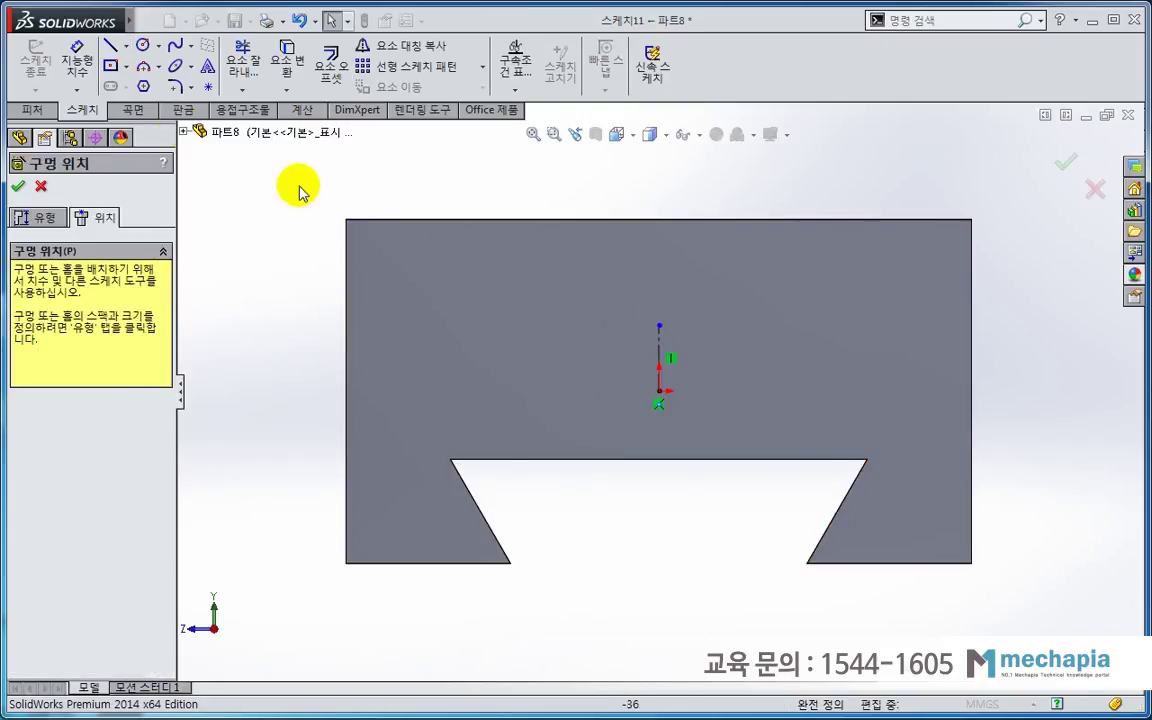
# - Dimension the centreline's top end 20 mm above the bottom edge
pyautogui.click(80, 60)
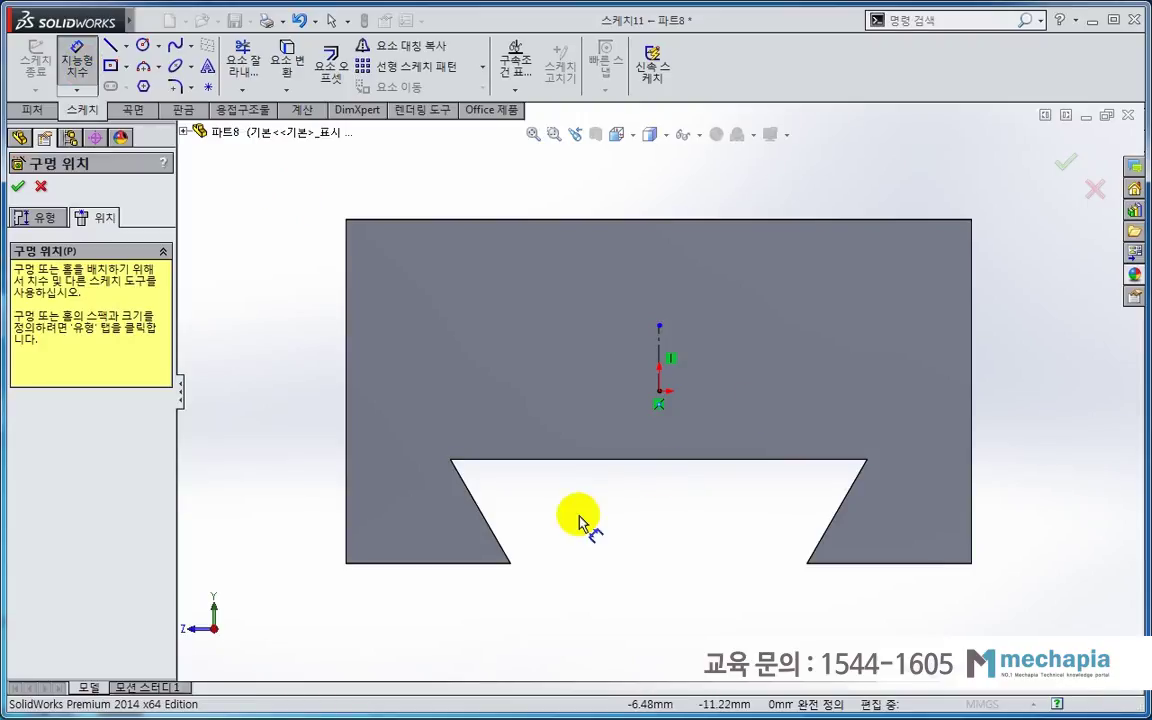
pyautogui.click(490, 564)
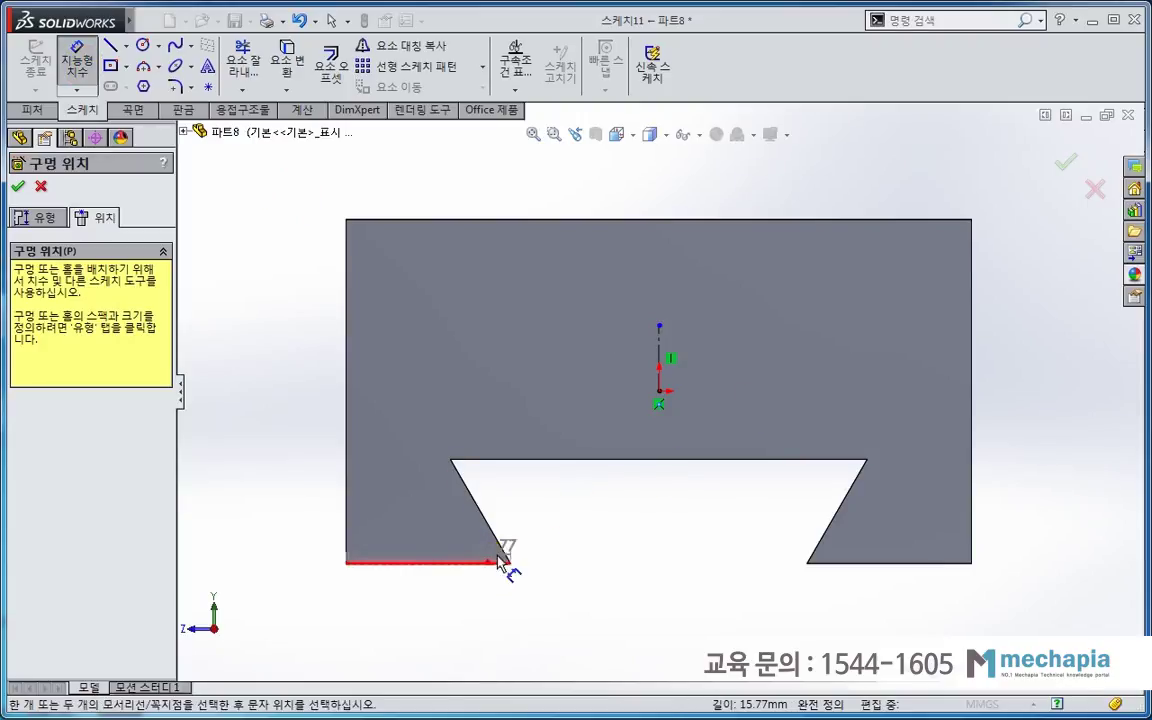
pyautogui.click(660, 326)
pyautogui.click(292, 436)
pyautogui.write('20')
pyautogui.press('Return')
pyautogui.press('Escape')
pyautogui.scroll(-2, 630, 480)
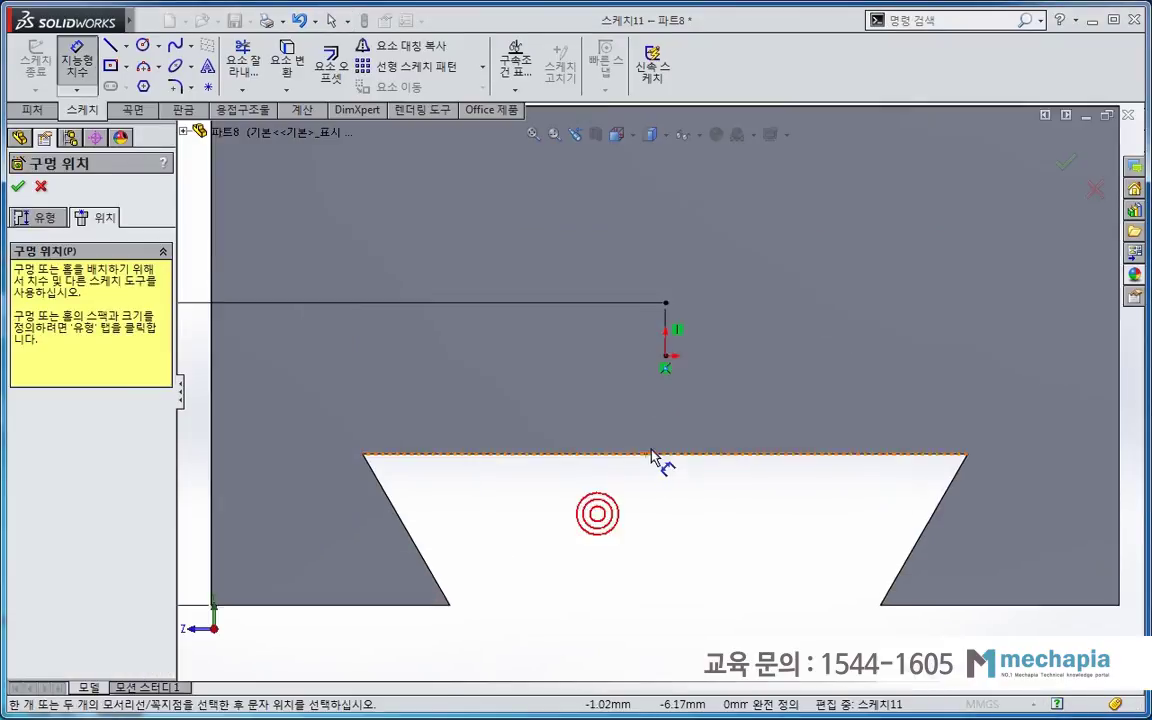
pyautogui.scroll(-2, 661, 463)
# - Place the hole point at the centreline's top end
pyautogui.click(208, 87)
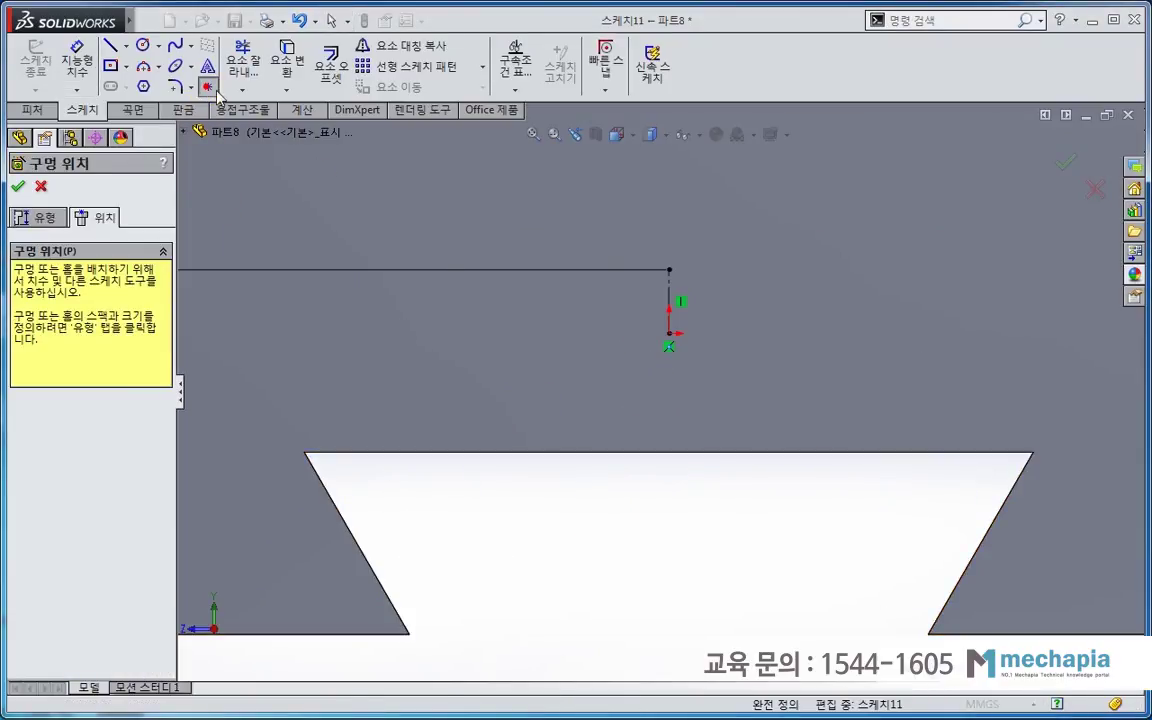
pyautogui.click(668, 268)
pyautogui.middleClick(681, 334)
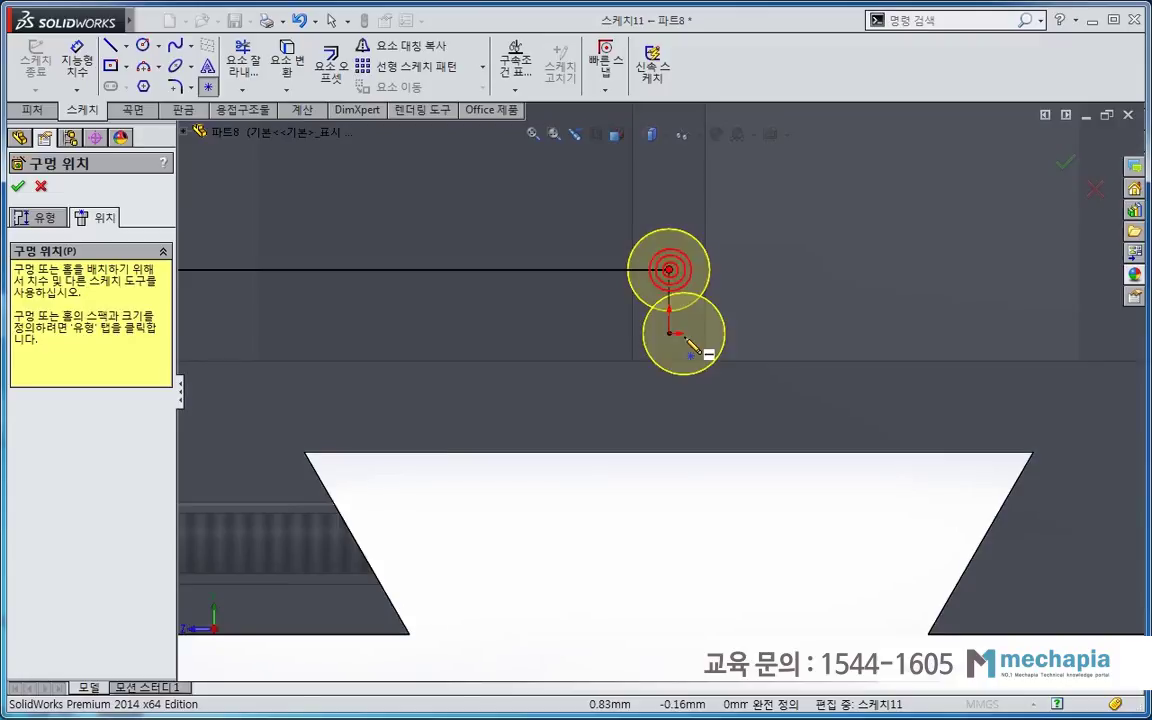
pyautogui.middleClick(638, 383)
pyautogui.moveTo(638, 383); pyautogui.dragTo(689, 425, button='middle')
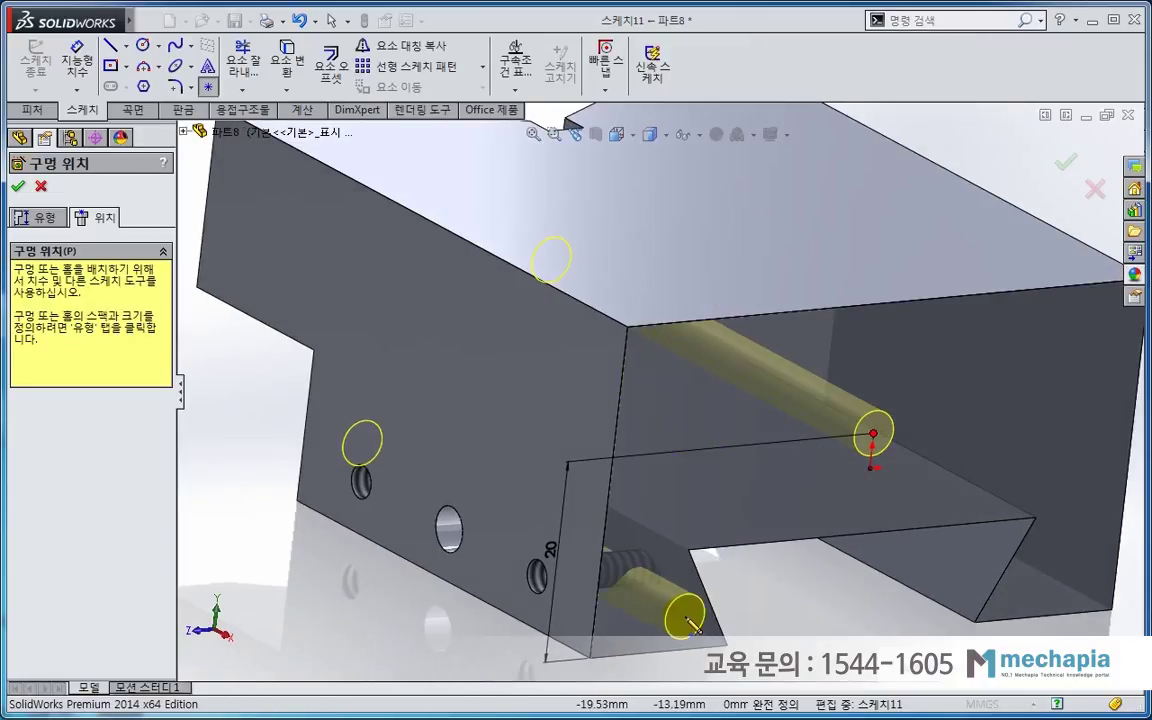
pyautogui.click(50, 217)
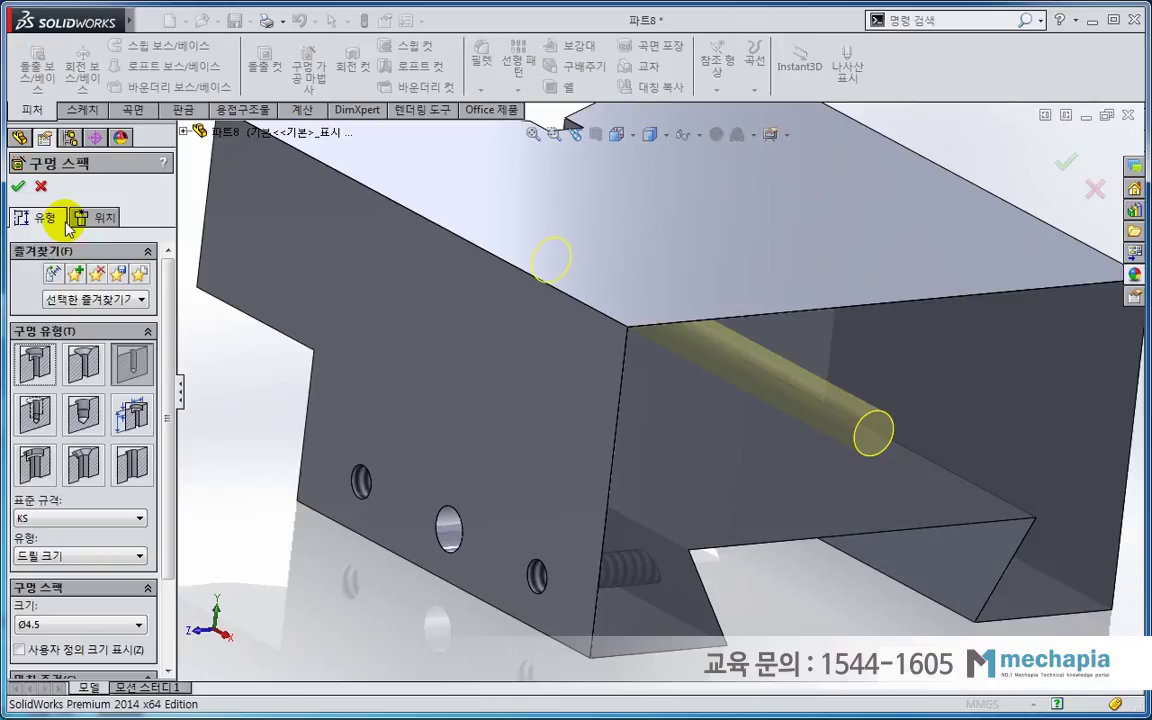
# - Set the hole to Straight Tap M8, Blind, 40 mm deep with 35 mm thread, and accept
pyautogui.click(30, 418)
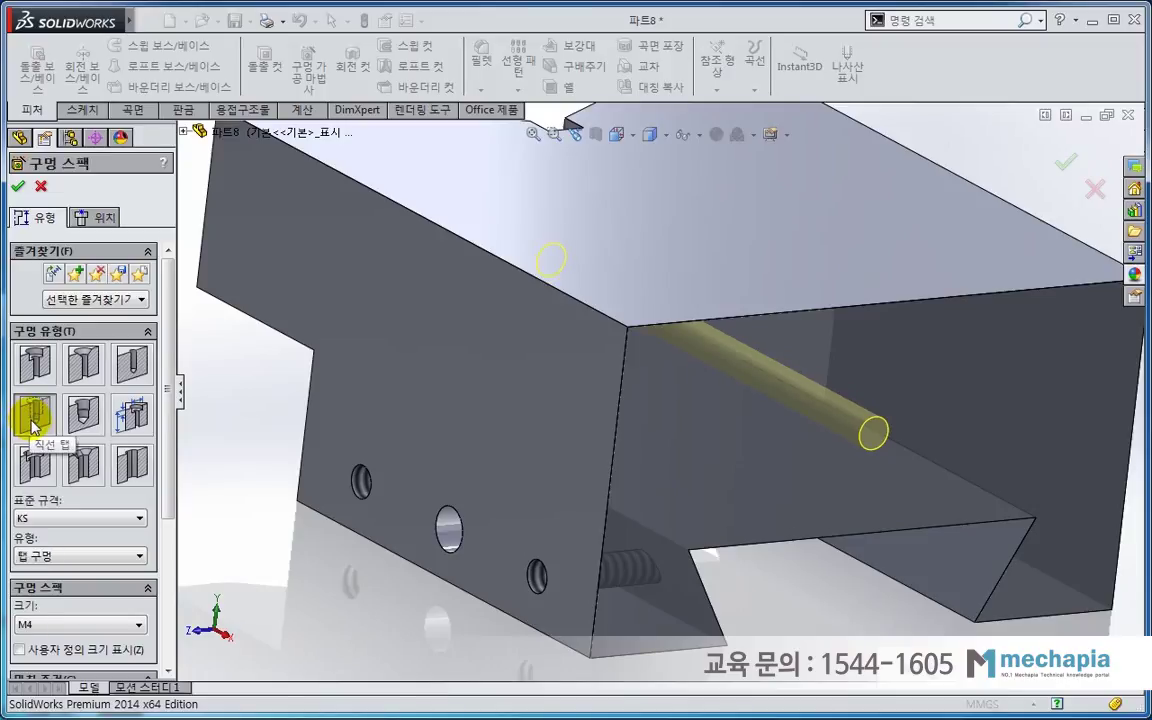
pyautogui.scroll(-5, 88, 585)
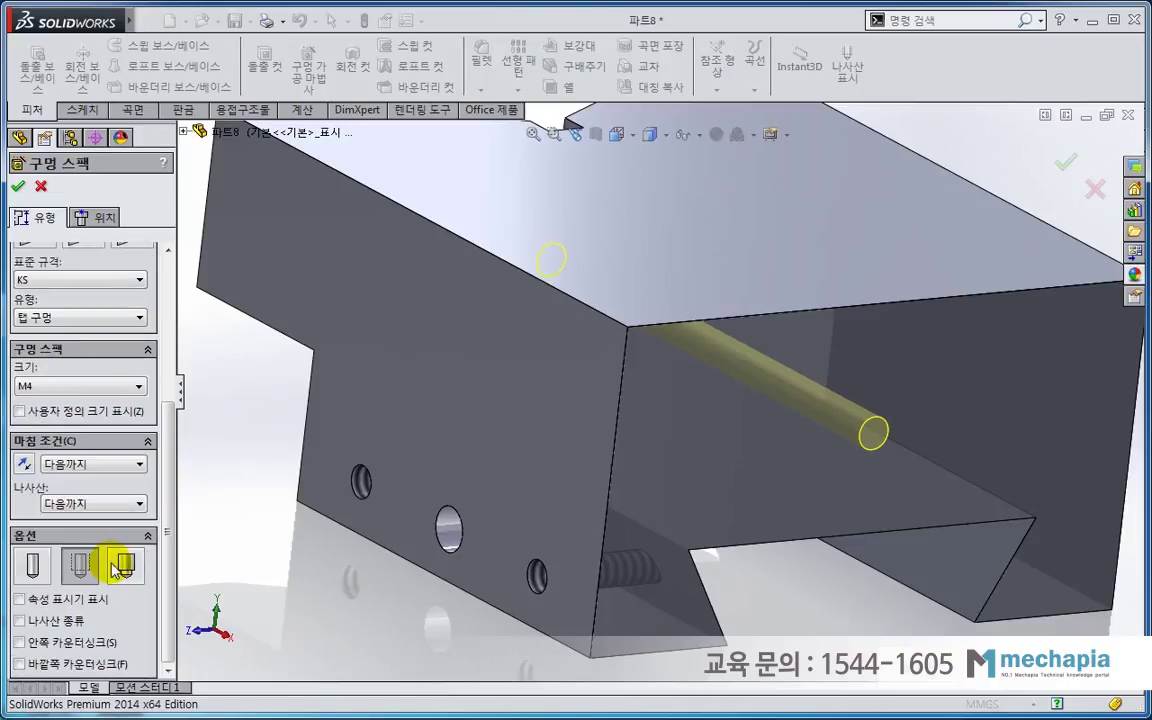
pyautogui.click(80, 386)
pyautogui.click(53, 488)
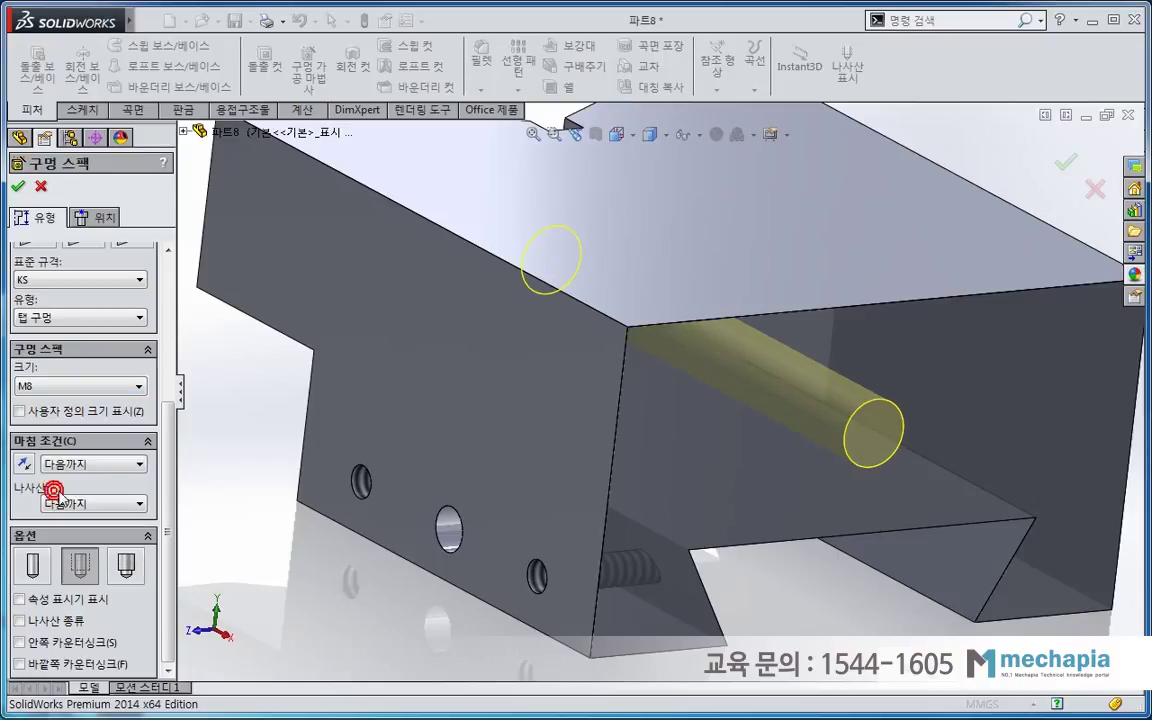
pyautogui.click(86, 465)
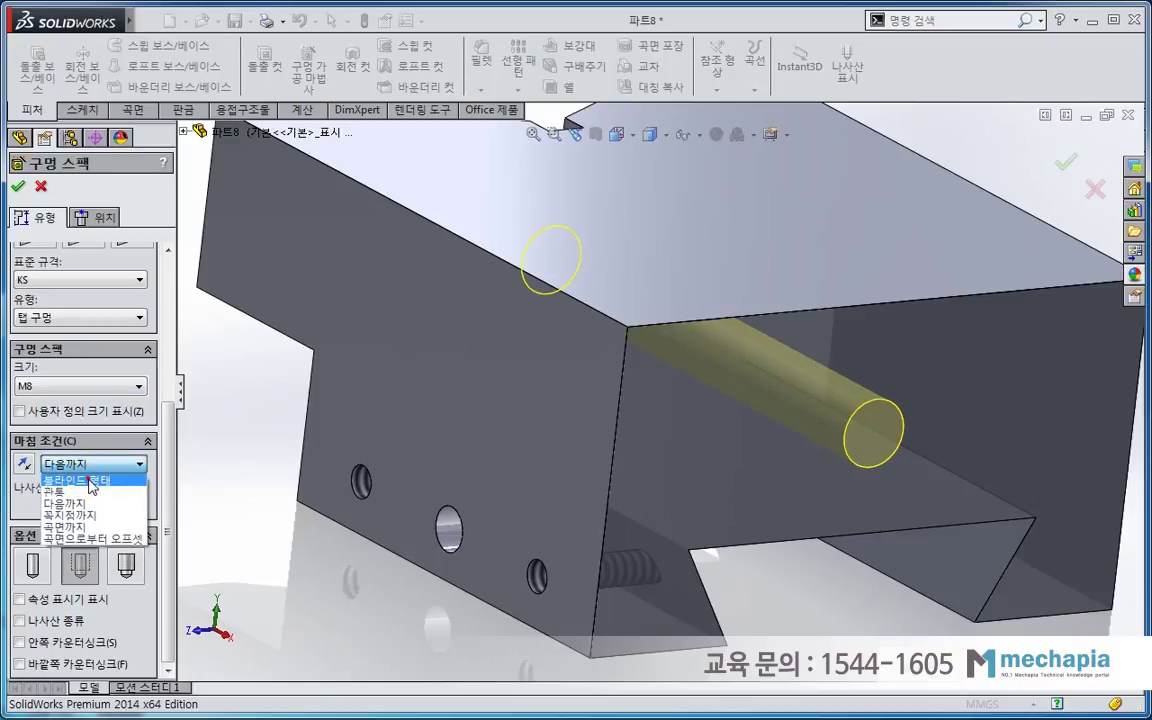
pyautogui.click(92, 481)
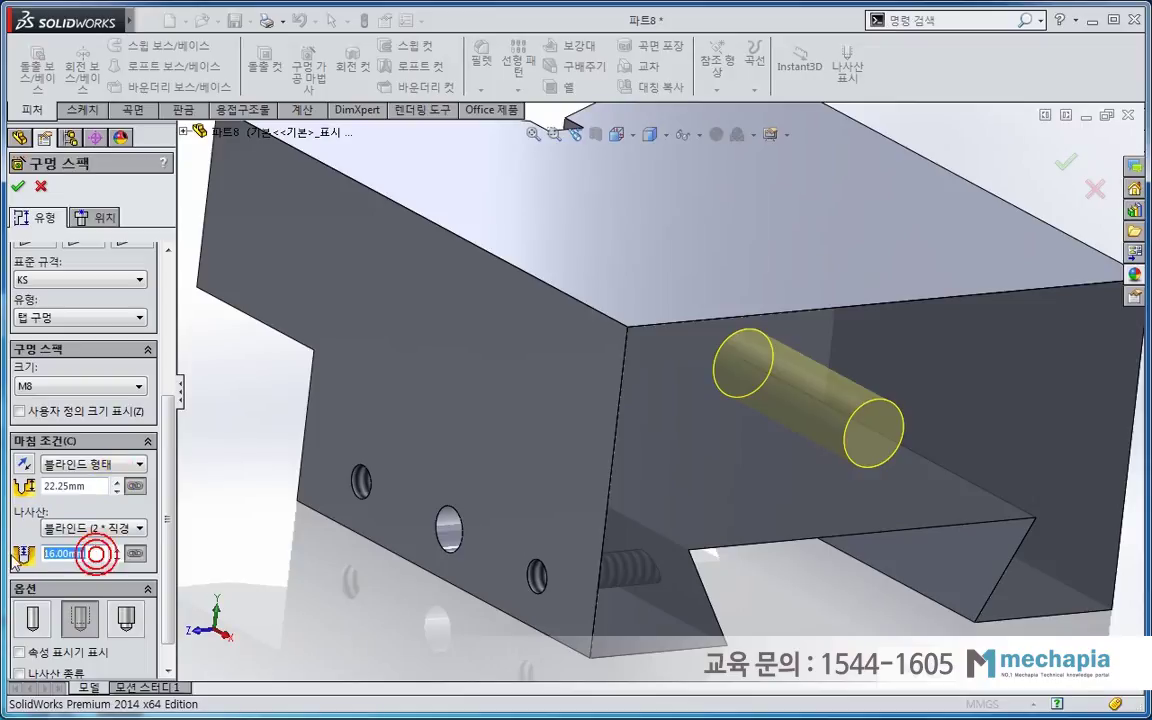
pyautogui.write('35')
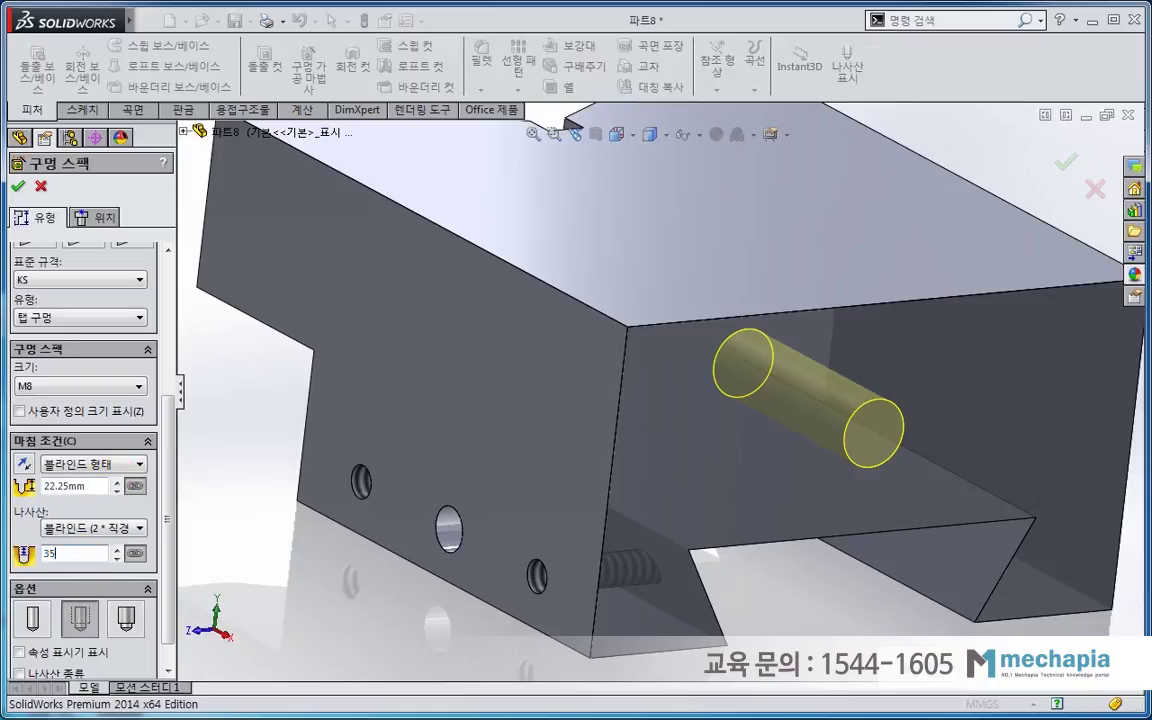
pyautogui.click(97, 486)
pyautogui.write('40')
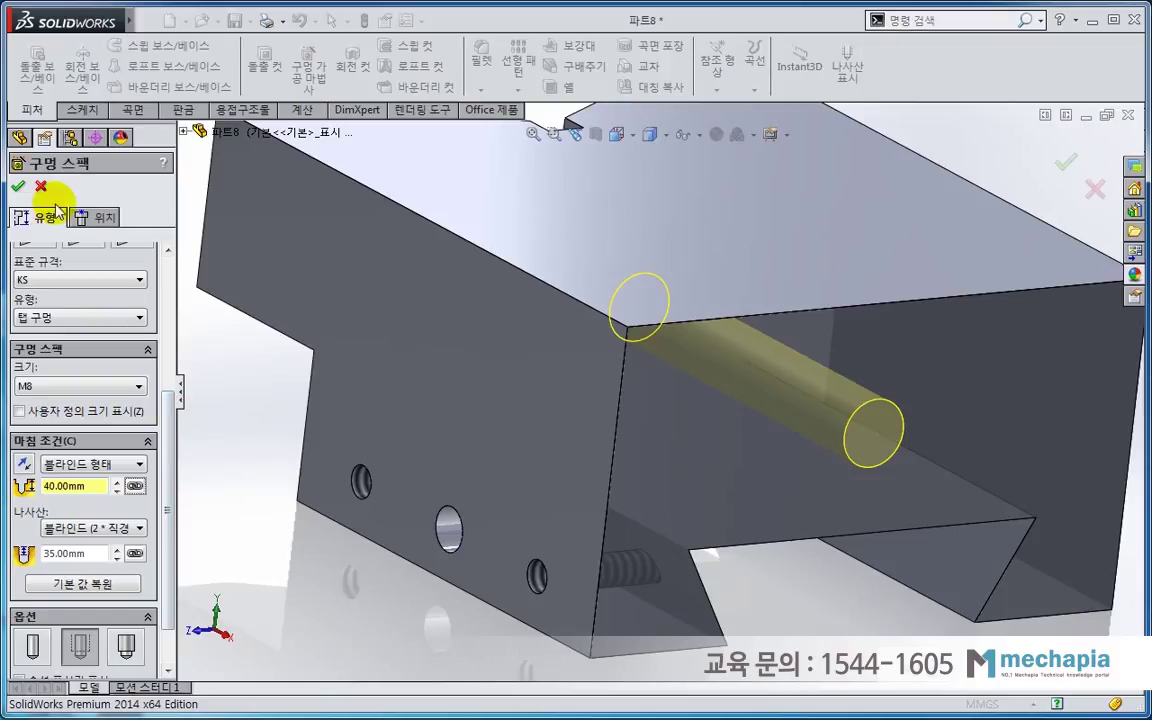
pyautogui.click(18, 186)
pyautogui.moveTo(463, 514)
pyautogui.mouseDown(button='middle')
pyautogui.moveTo(573, 493)
pyautogui.moveTo(715, 527)
pyautogui.moveTo(716, 553)
pyautogui.moveTo(776, 427)
pyautogui.moveTo(743, 470)
pyautogui.moveTo(771, 486)
pyautogui.moveTo(761, 481)
pyautogui.mouseUp(button='middle')
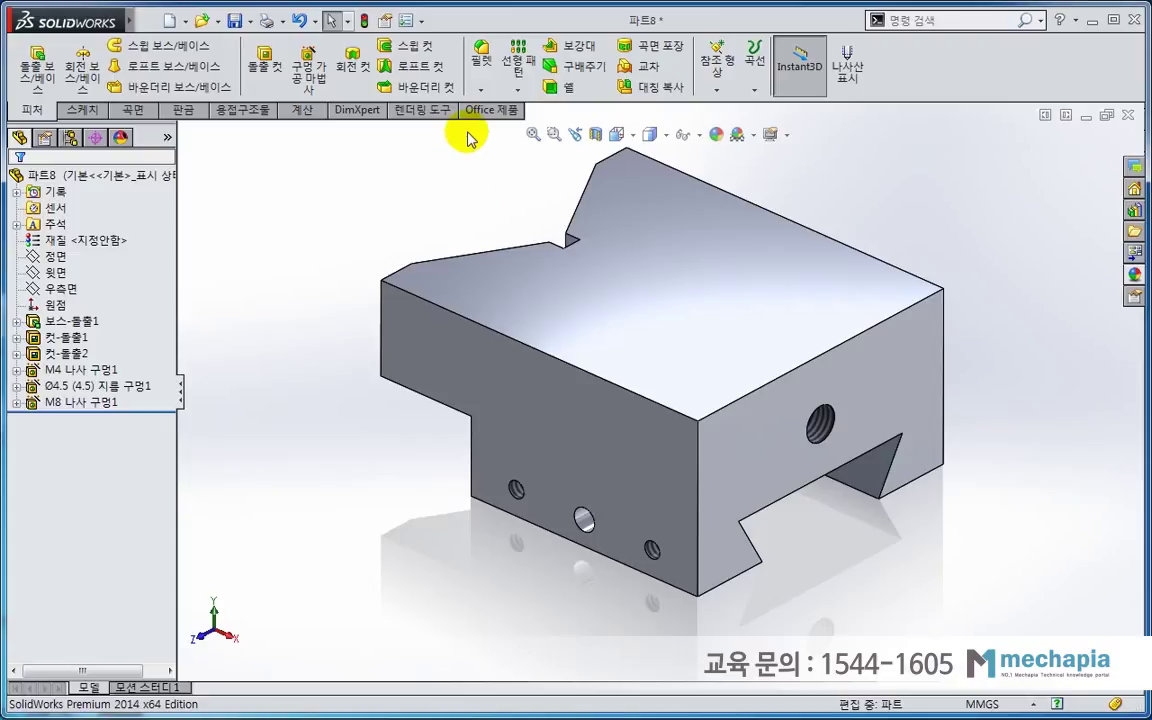
# - Chamfer the top edge above the M8 hole with 2 mm at 45°
pyautogui.click(481, 89)
pyautogui.click(490, 196)
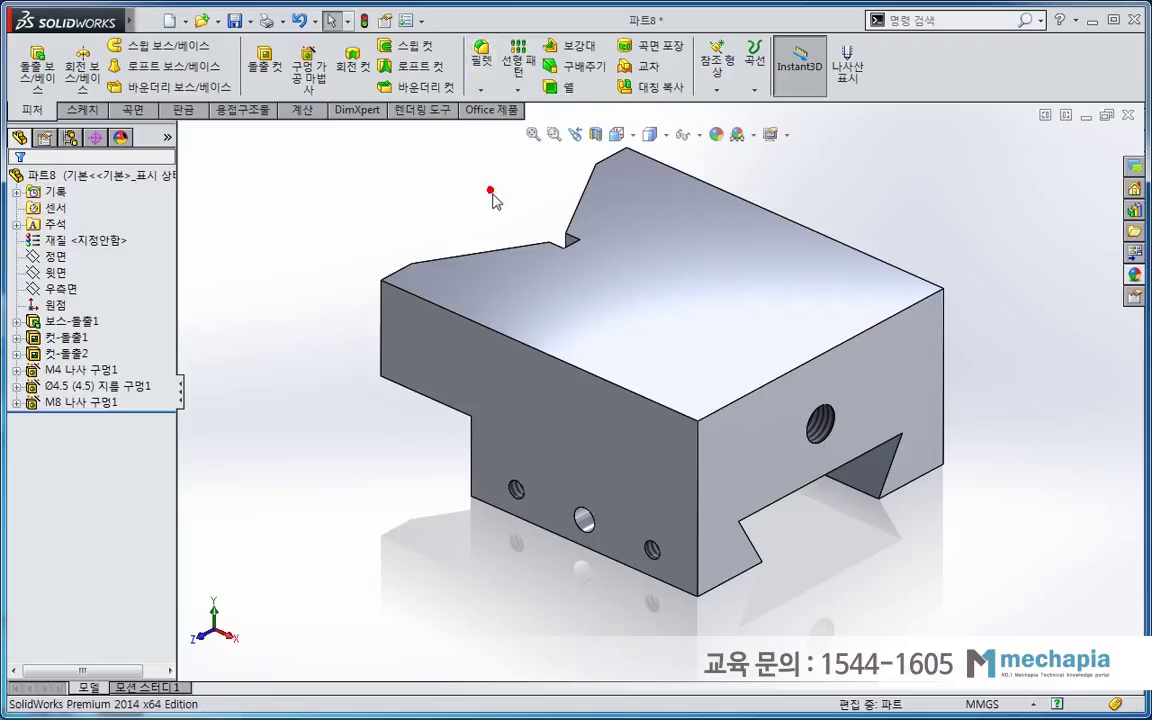
pyautogui.click(838, 338)
pyautogui.click(843, 349)
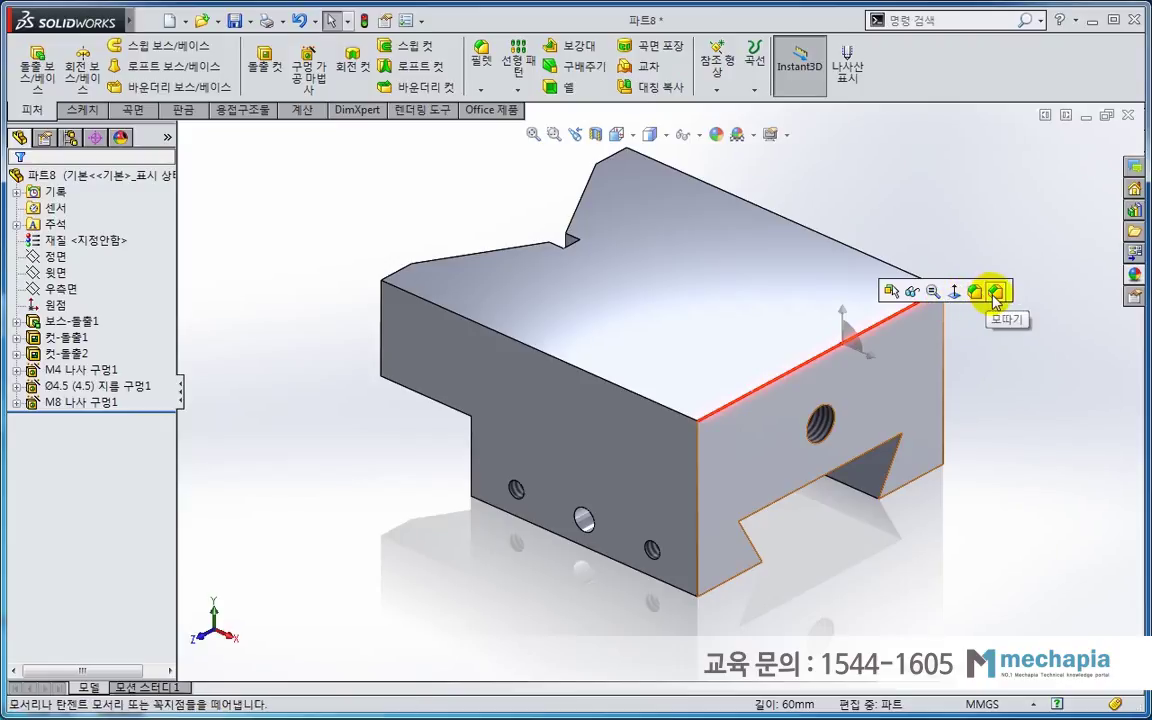
pyautogui.click(995, 291)
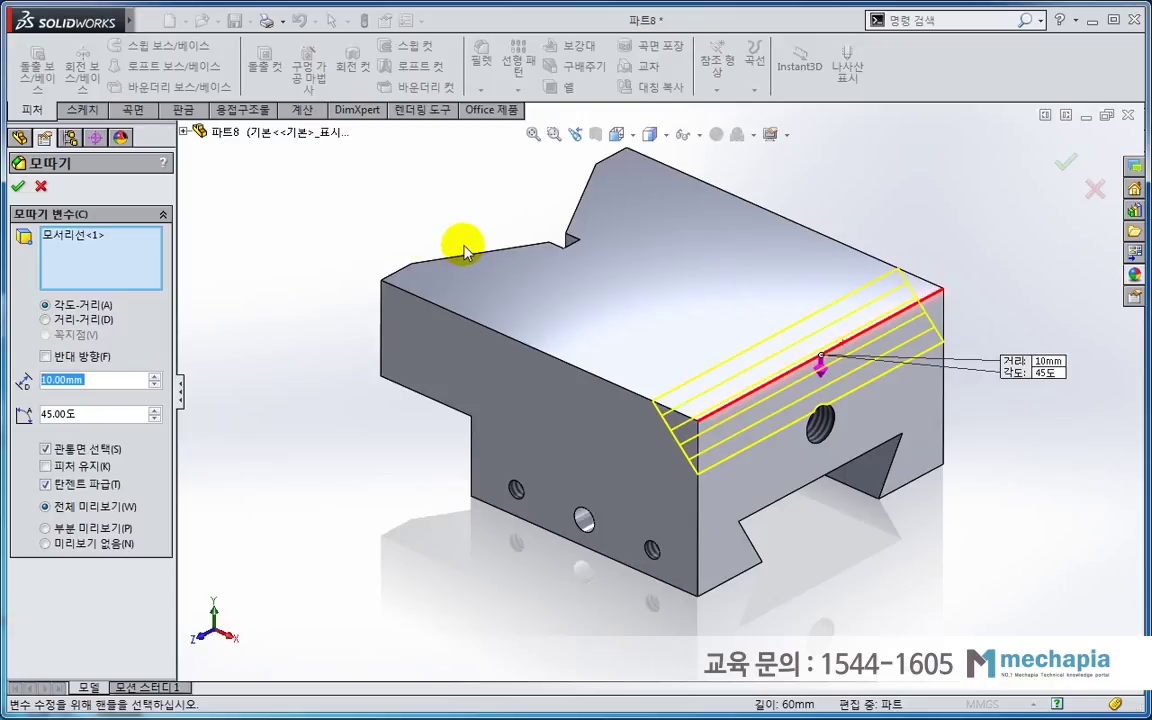
pyautogui.write('2')
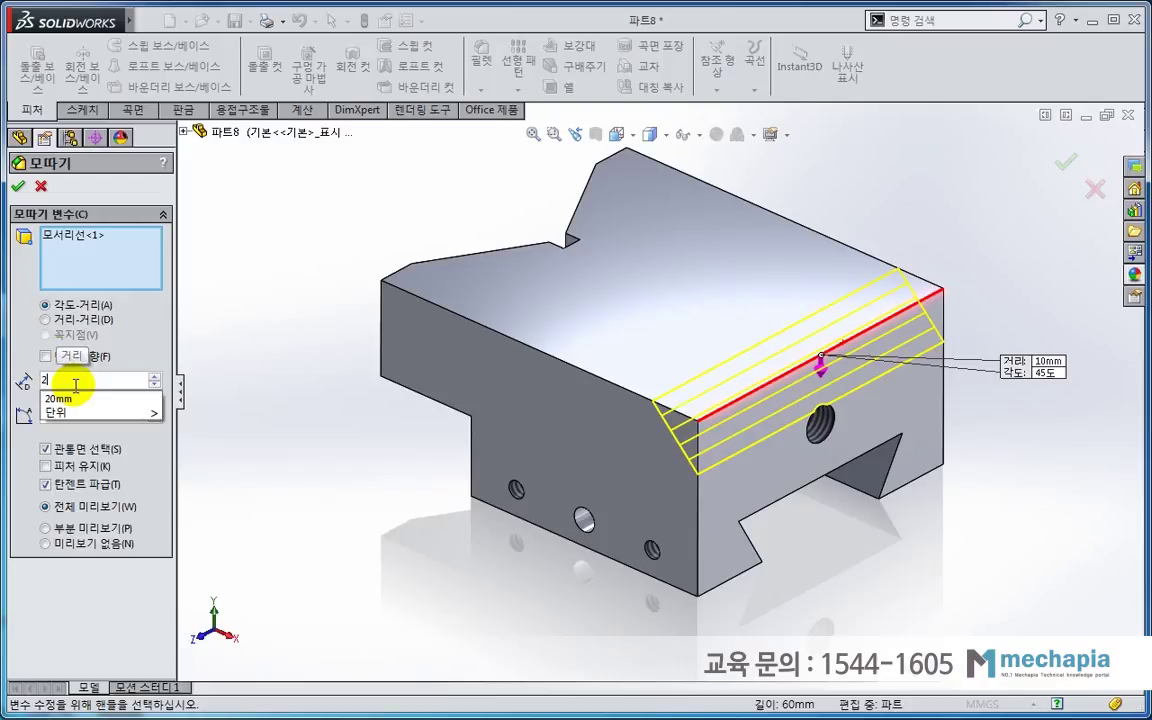
pyautogui.click(18, 186)
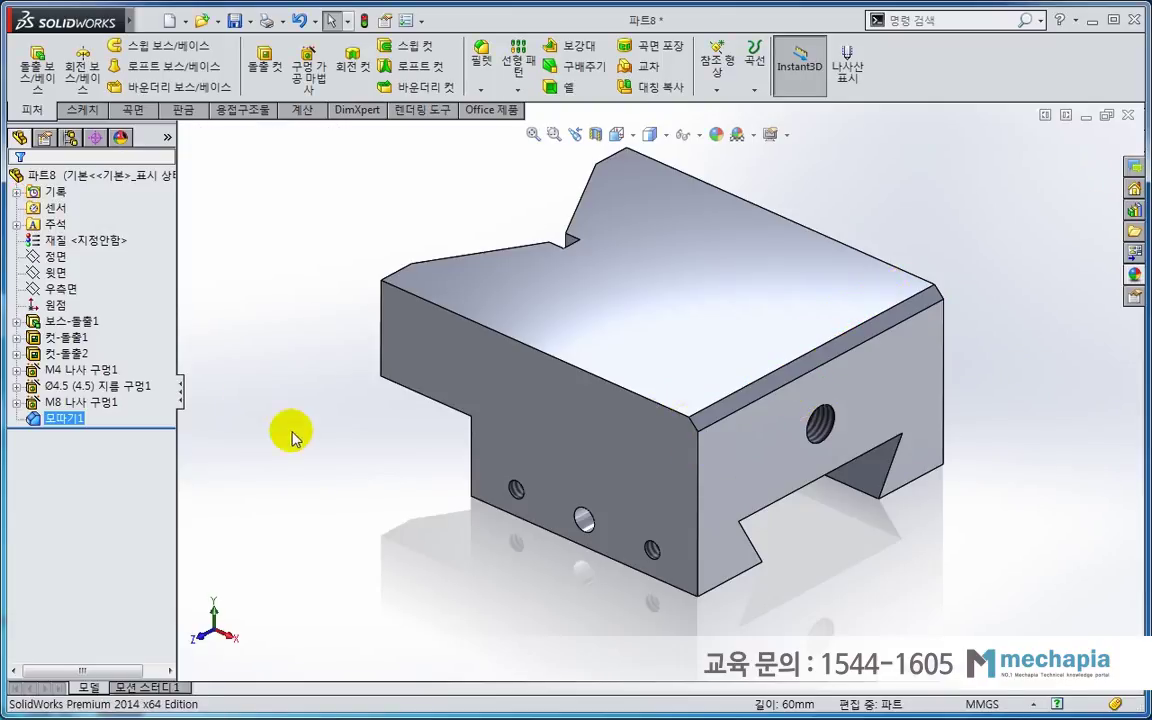
pyautogui.moveTo(290, 437); pyautogui.dragTo(500, 425, button='middle')
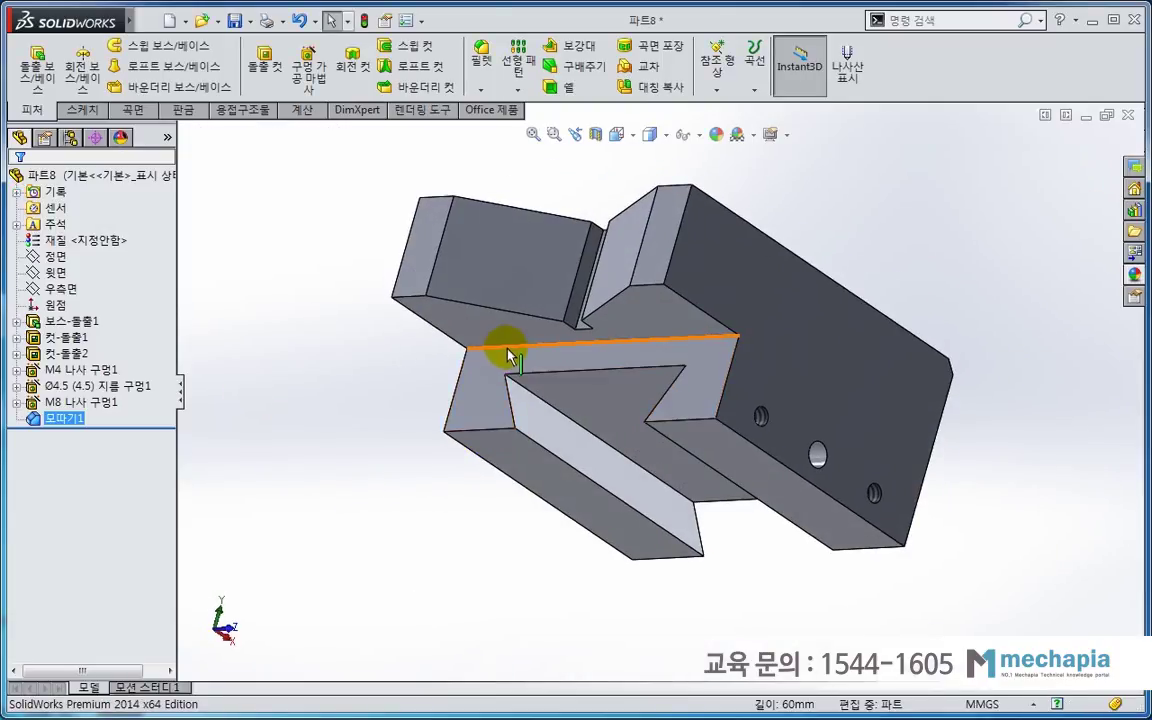
# - Fillet the underside inner edge with a 2 mm radius, then return to isometric view
pyautogui.click(510, 352)
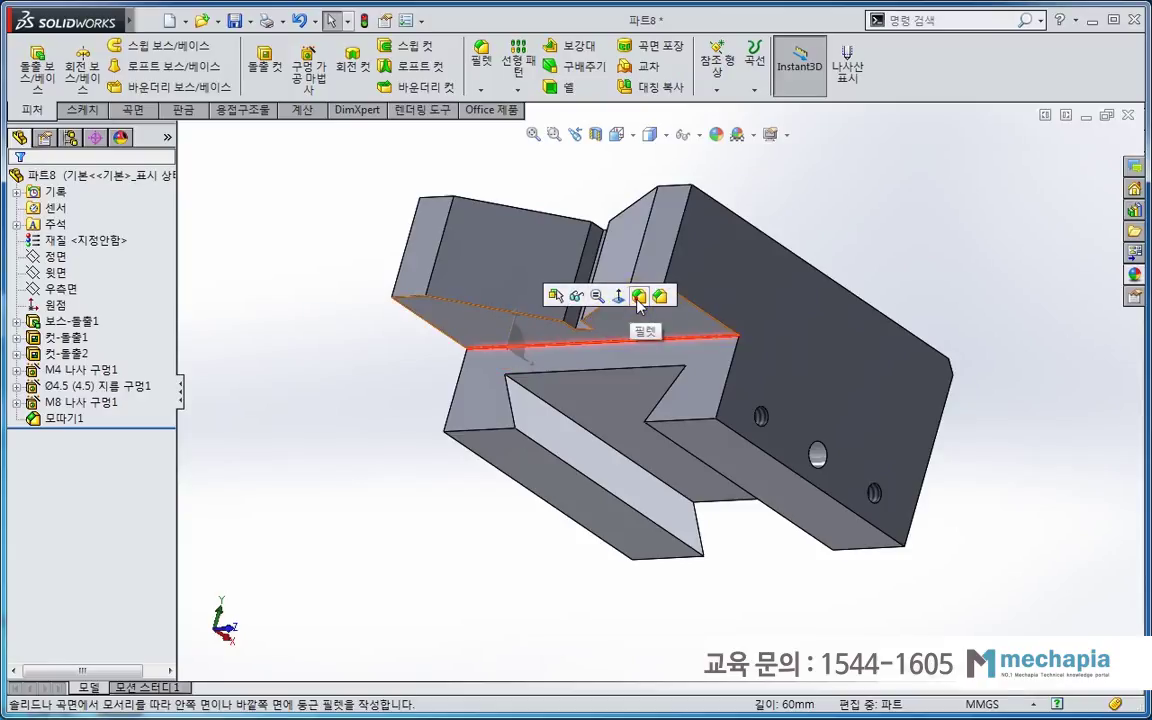
pyautogui.click(640, 296)
pyautogui.write('2')
pyautogui.press('Return')
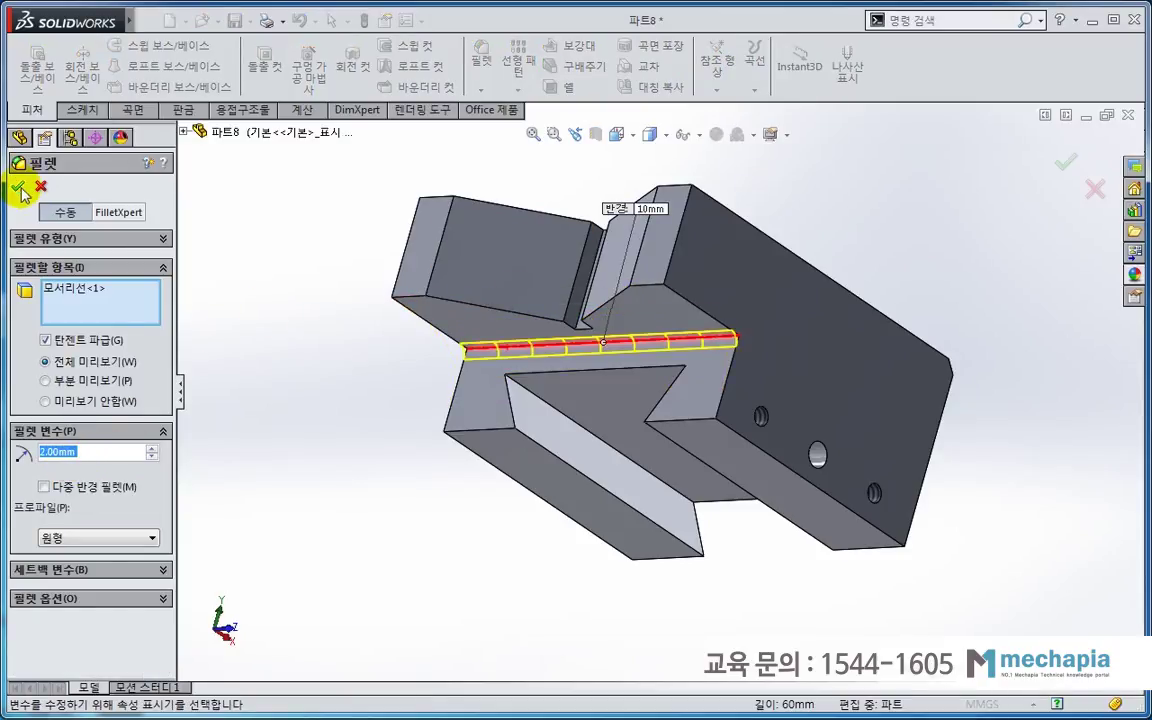
pyautogui.click(20, 190)
pyautogui.moveTo(296, 386)
pyautogui.mouseDown(button='middle')
pyautogui.moveTo(453, 514)
pyautogui.moveTo(338, 570)
pyautogui.mouseUp(button='middle')
pyautogui.hotkey('ctrl', '7')
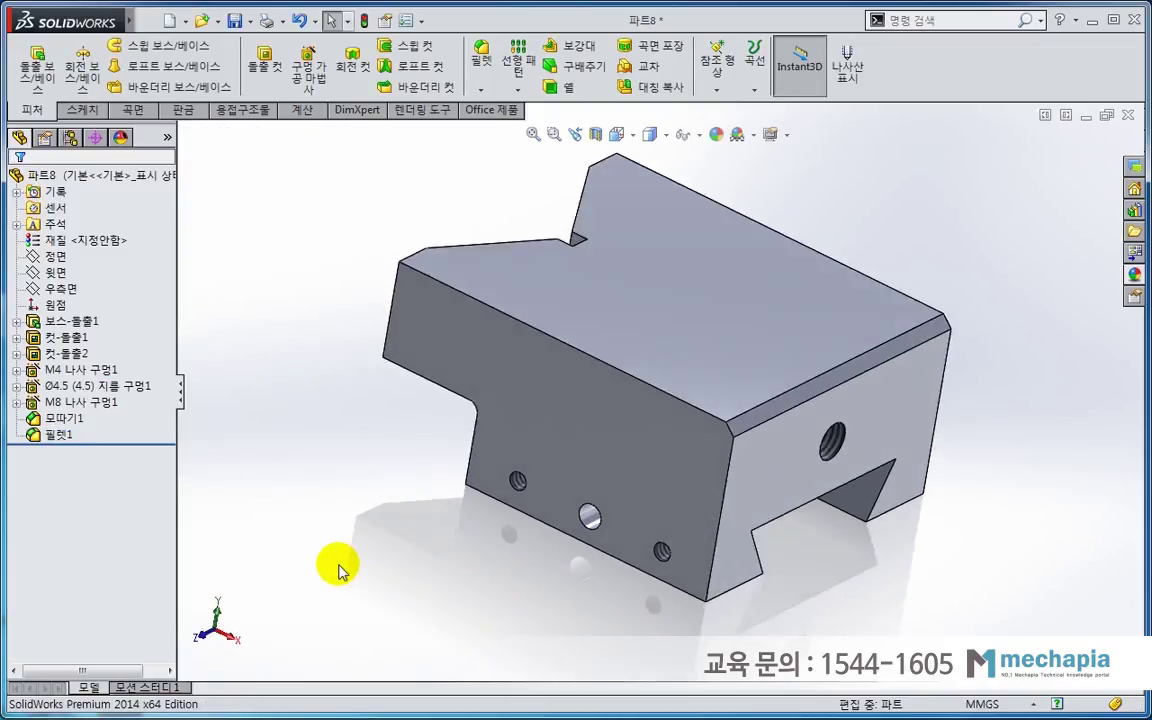